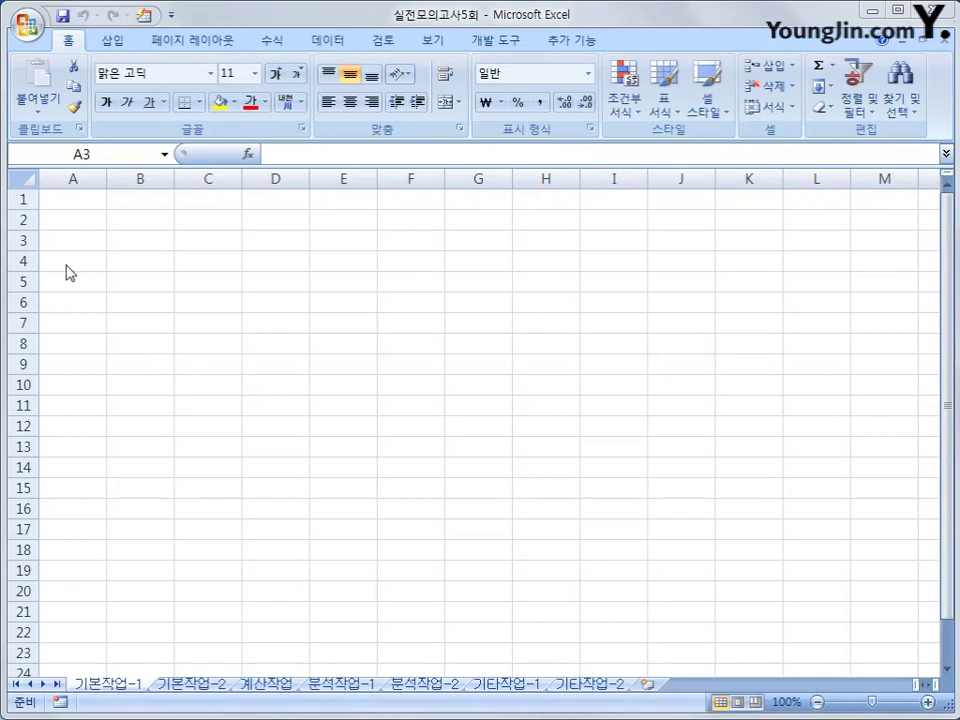
Step: Start a Microsoft Query import into cell A3 of the 기본작업-1 sheet, using MS Access Database as the data source
left_click(104, 686)
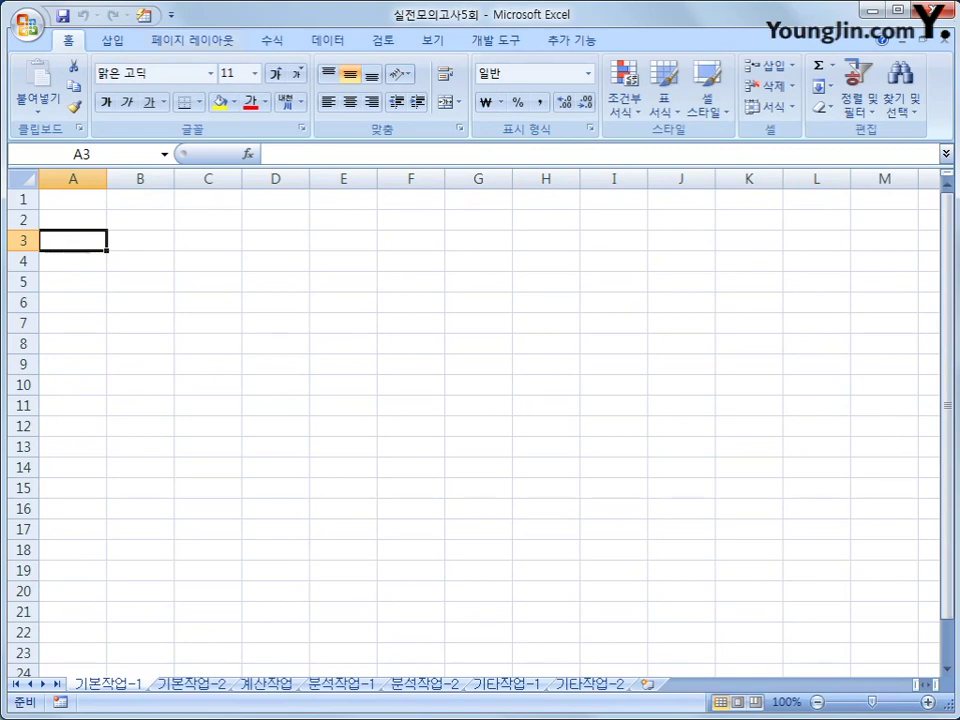
left_click(318, 41)
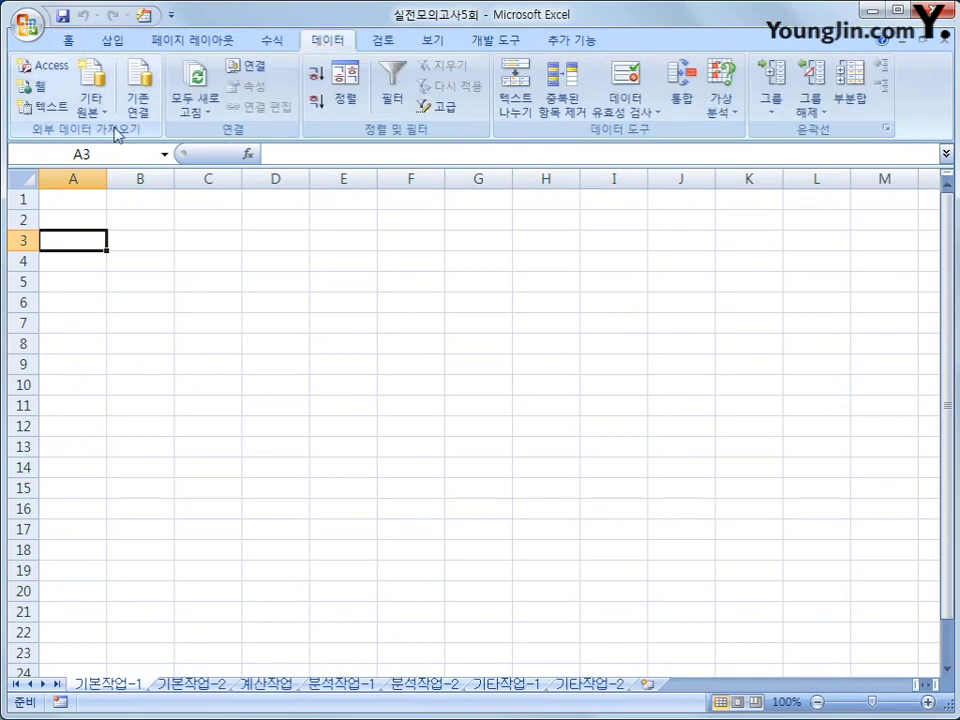
left_click(91, 100)
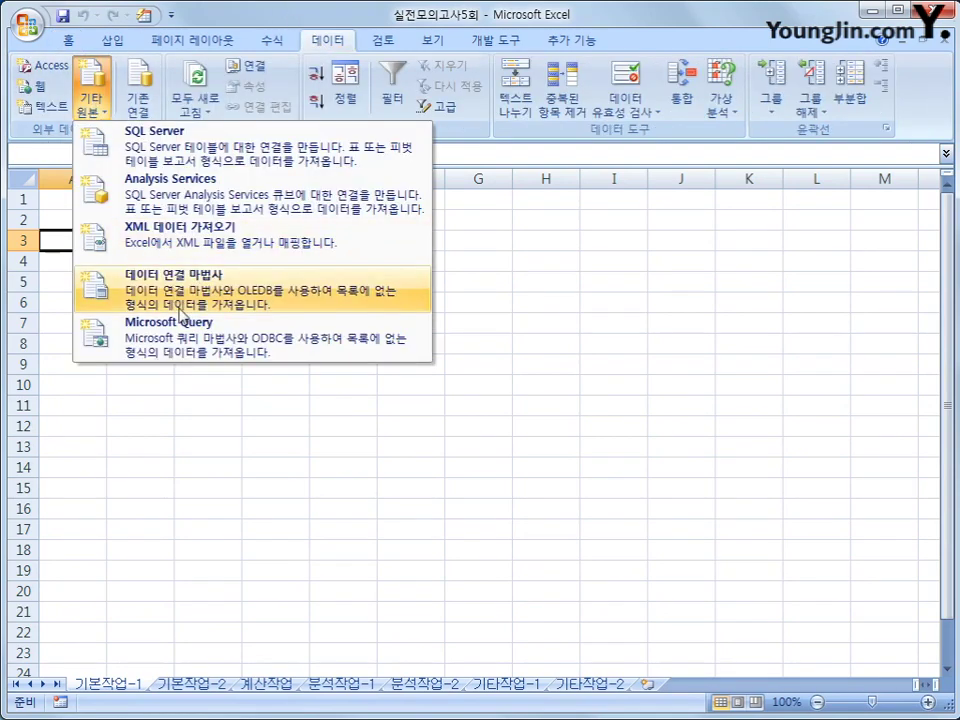
left_click(186, 340)
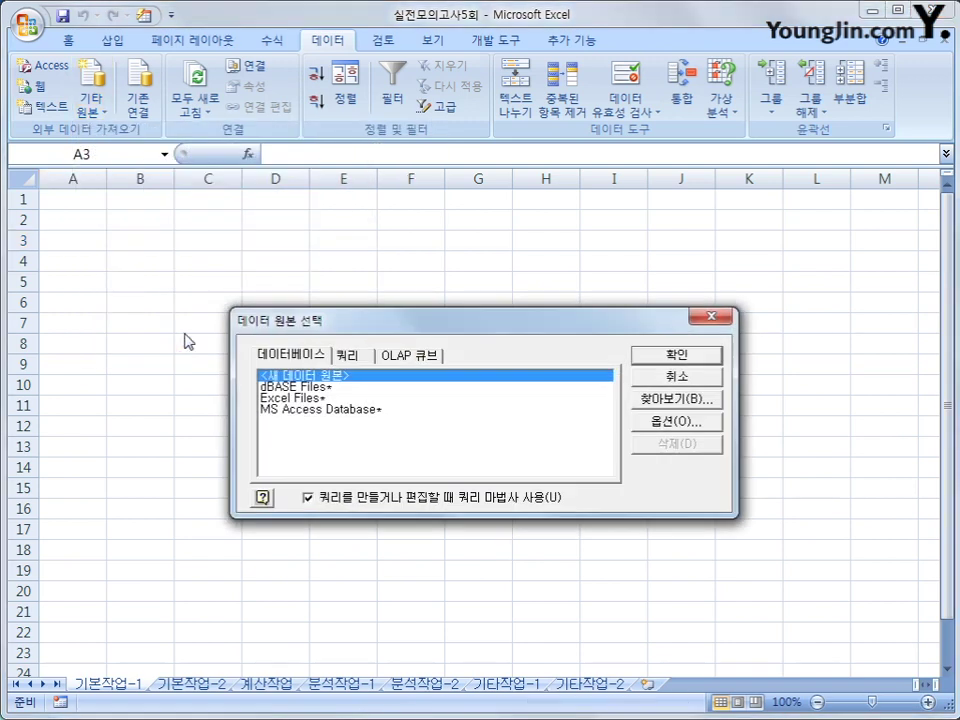
left_click(318, 410)
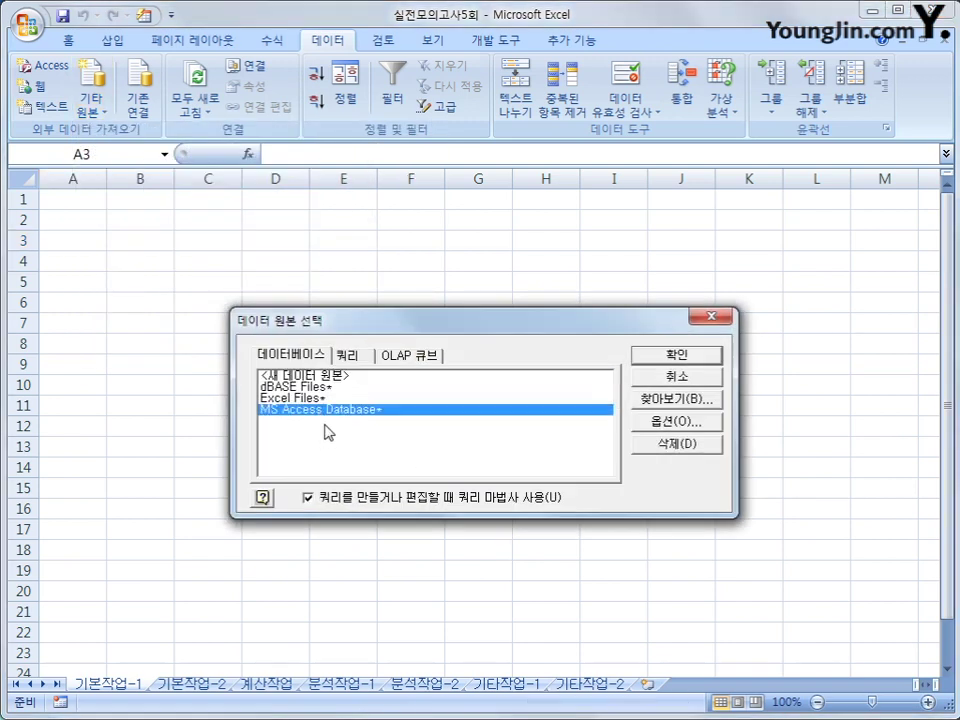
left_click(676, 355)
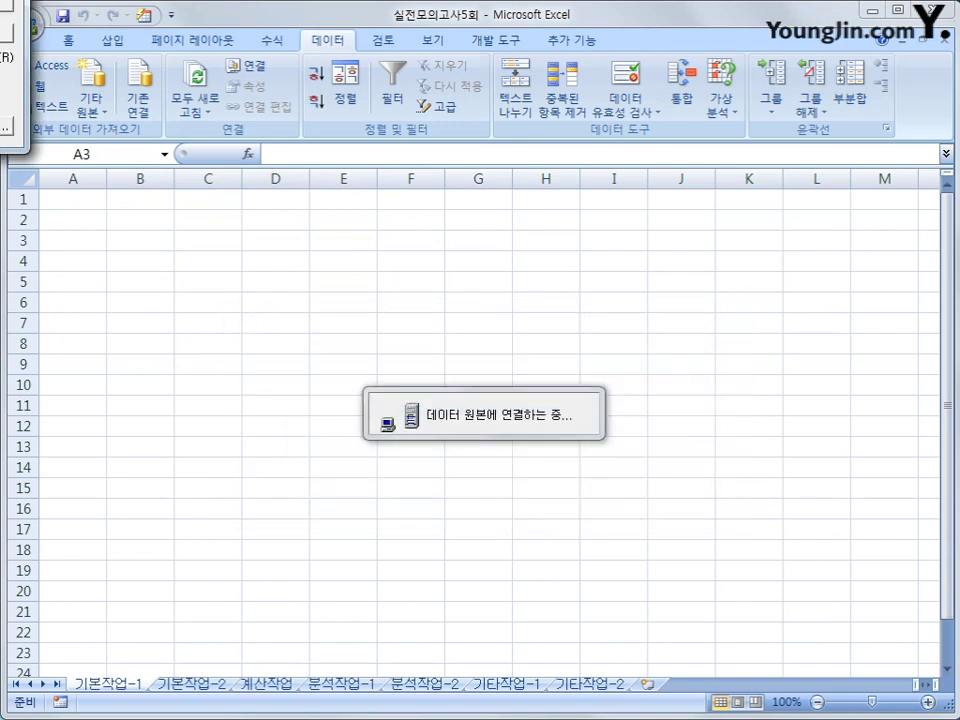
Step: Choose 훈련생성적.accdb in the 모의고사 folder as the database for the query
left_click_drag(461, 214, 574, 233)
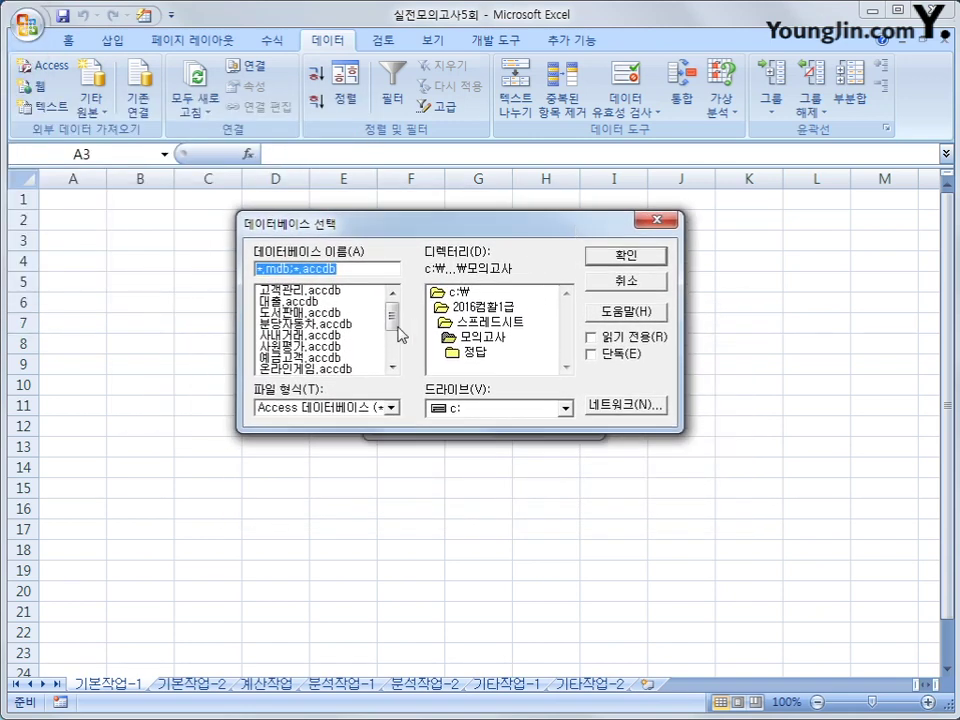
left_click_drag(392, 321, 392, 343)
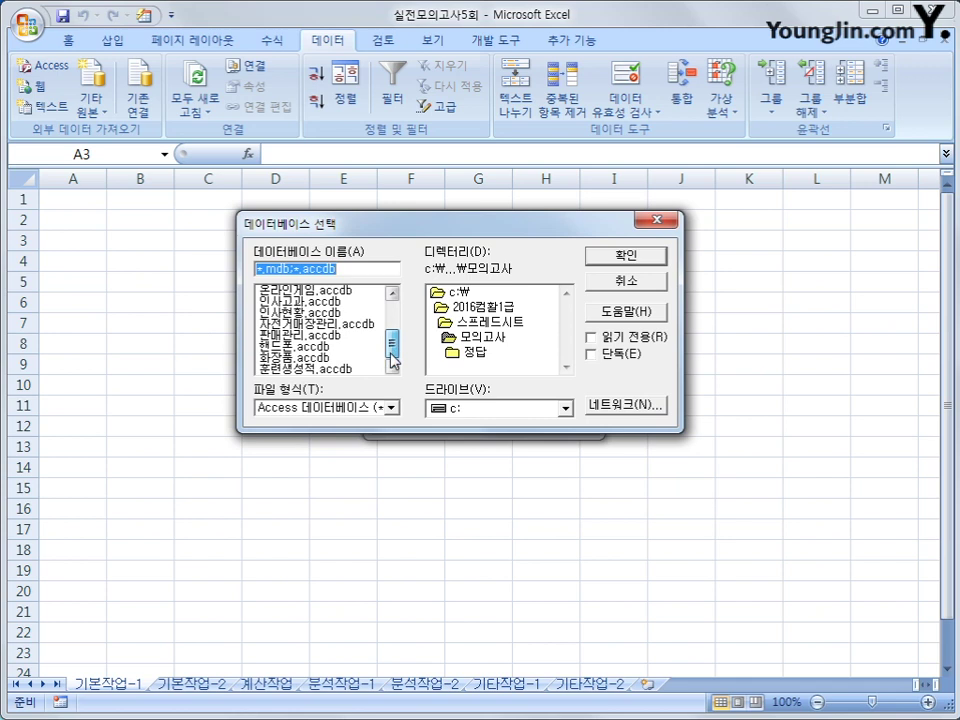
left_click(318, 369)
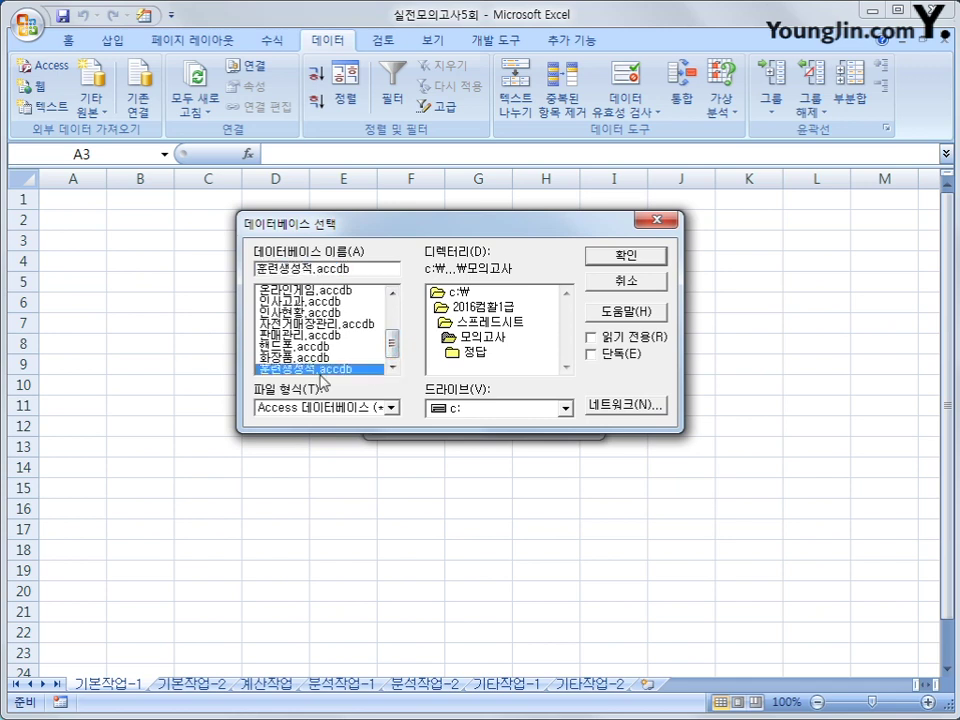
left_click(603, 262)
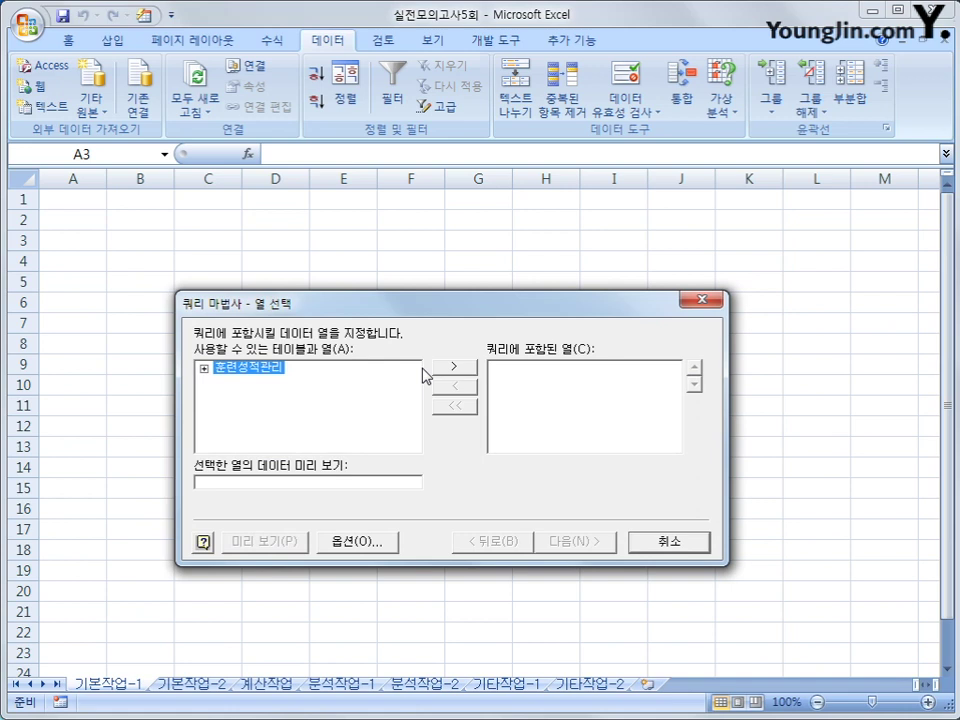
Step: Include the columns 훈련과정명, 등록일, 9월, 10월, 11월, 12월 and 평균 from the 훈련성적관리 table in the query
double_click(277, 370)
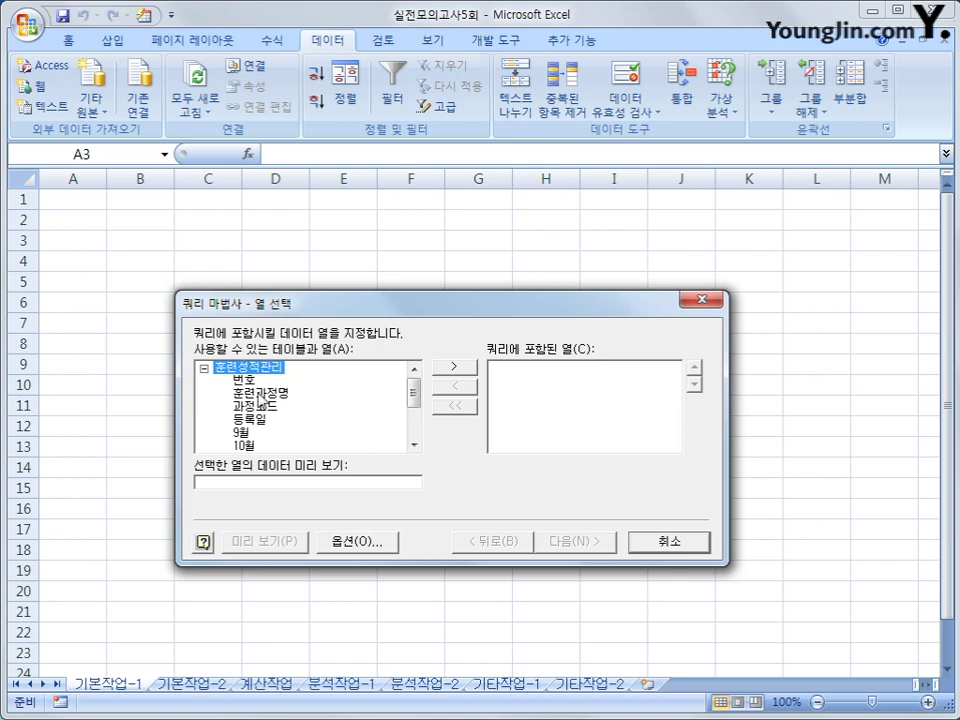
double_click(260, 395)
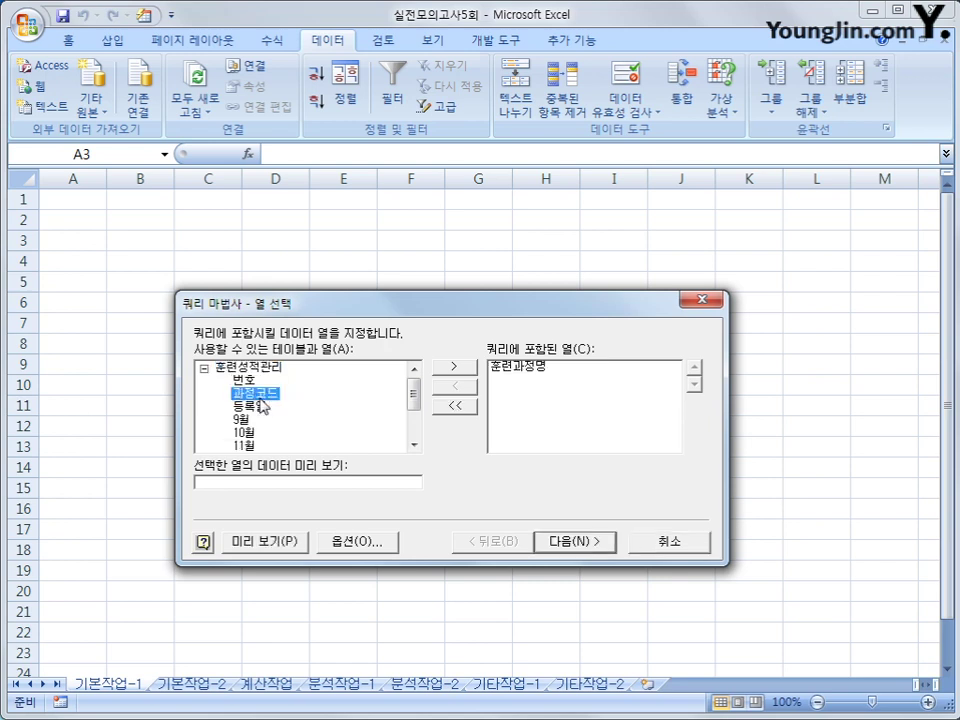
double_click(260, 405)
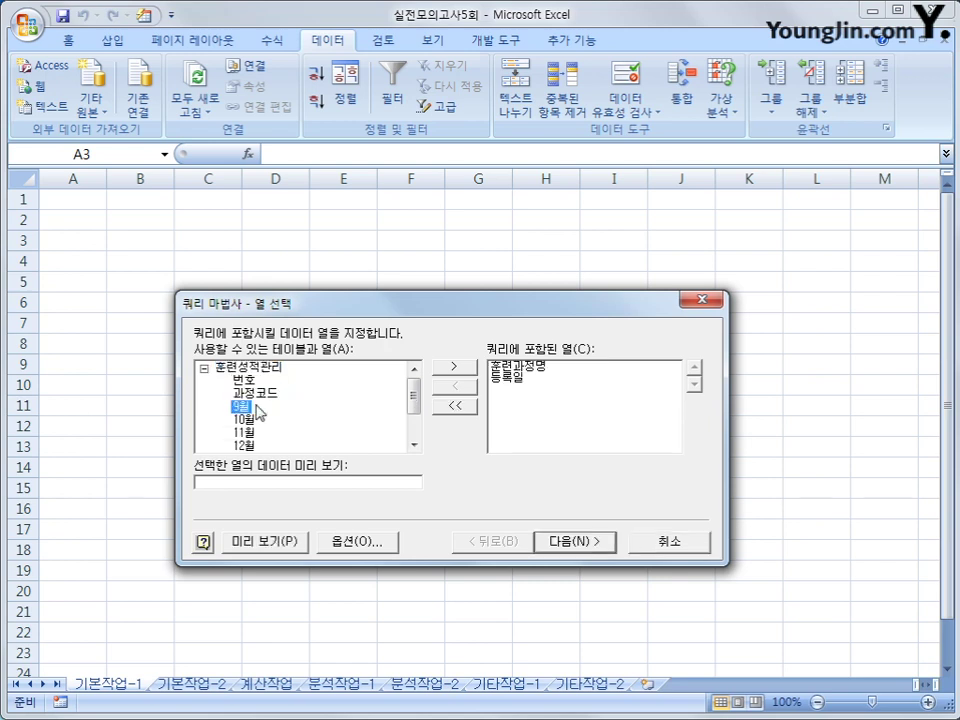
double_click(250, 408)
double_click(250, 408)
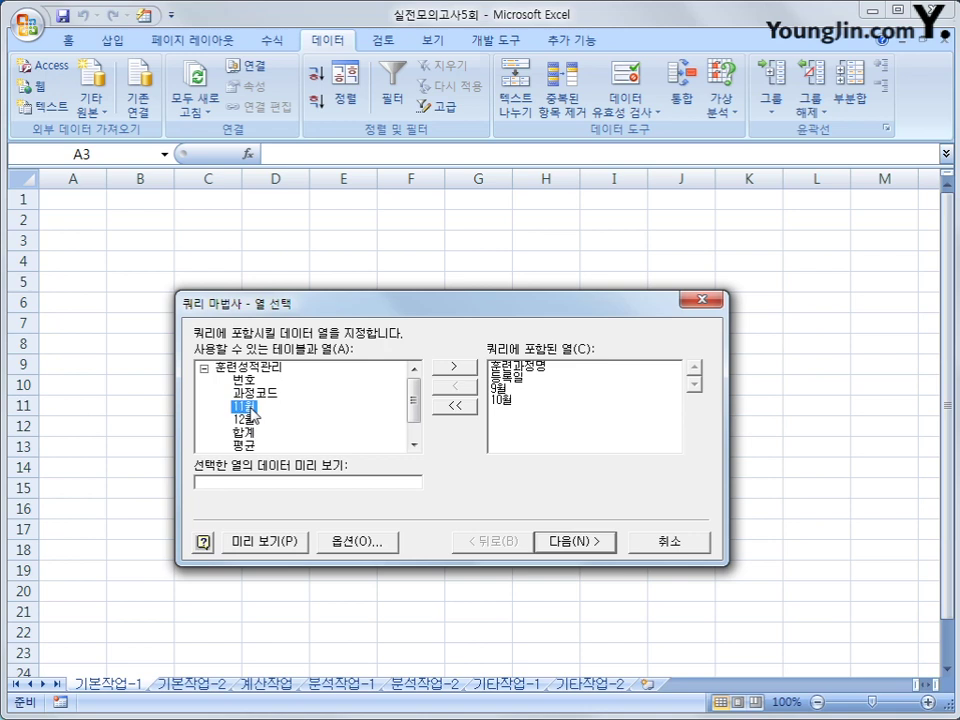
double_click(250, 408)
double_click(250, 408)
left_click(248, 420)
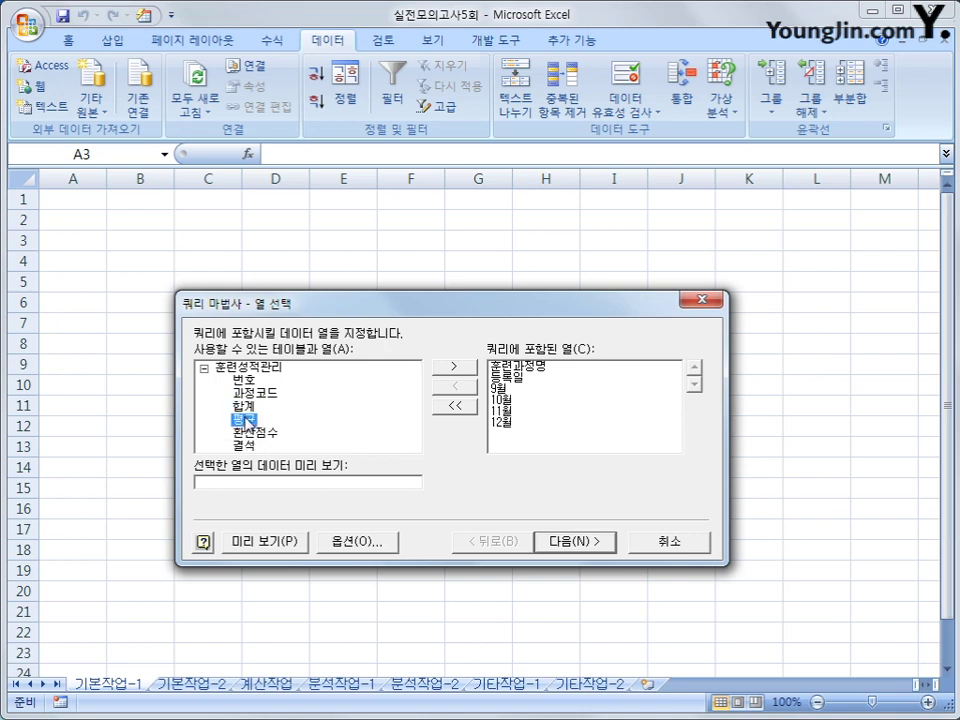
double_click(248, 420)
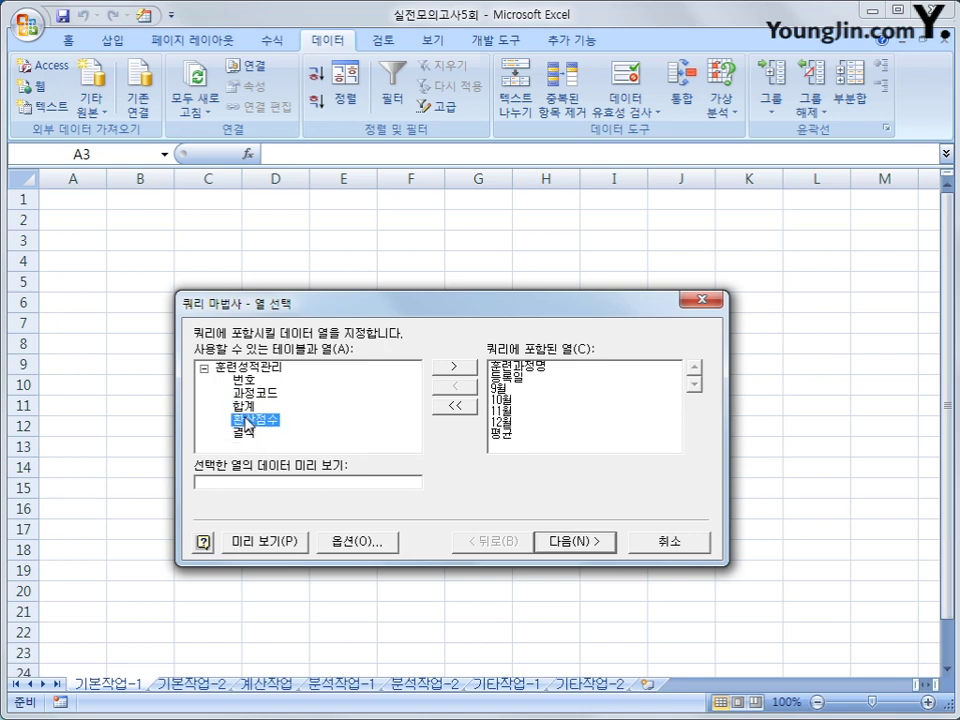
left_click(555, 542)
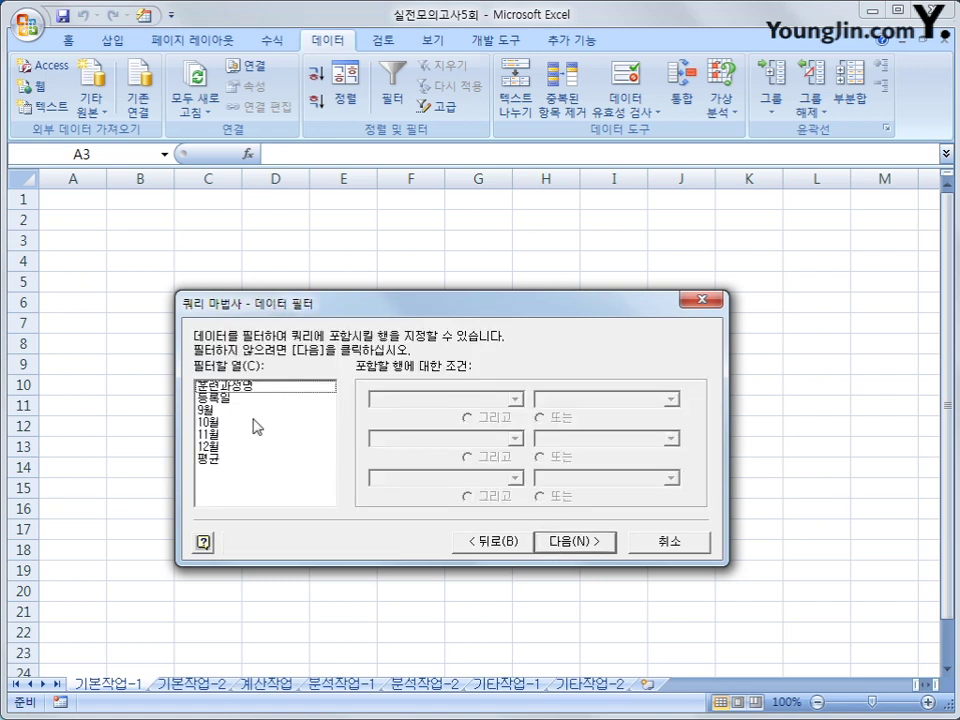
Step: Filter the query to rows whose 훈련과정명 begins with (시작 값) "정보"
left_click(222, 386)
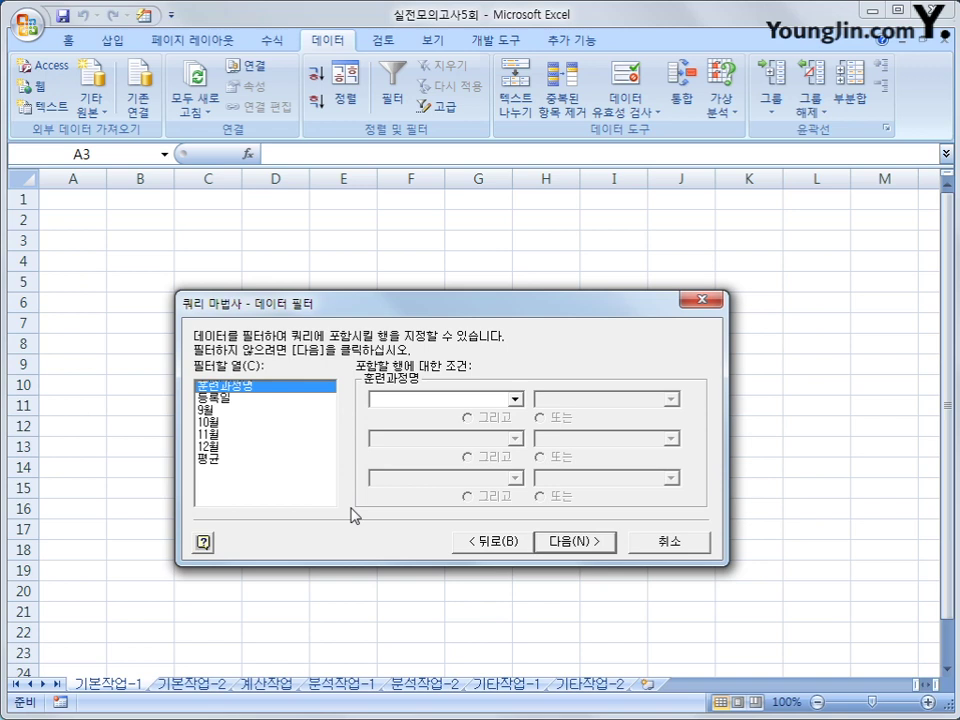
left_click(407, 399)
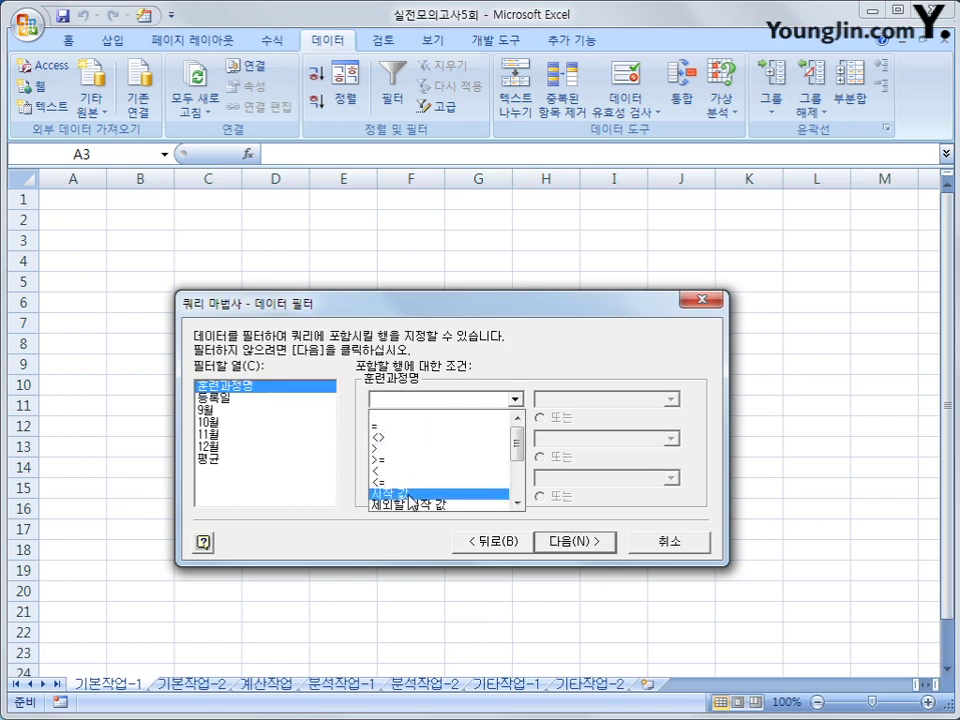
left_click(409, 494)
type("w")
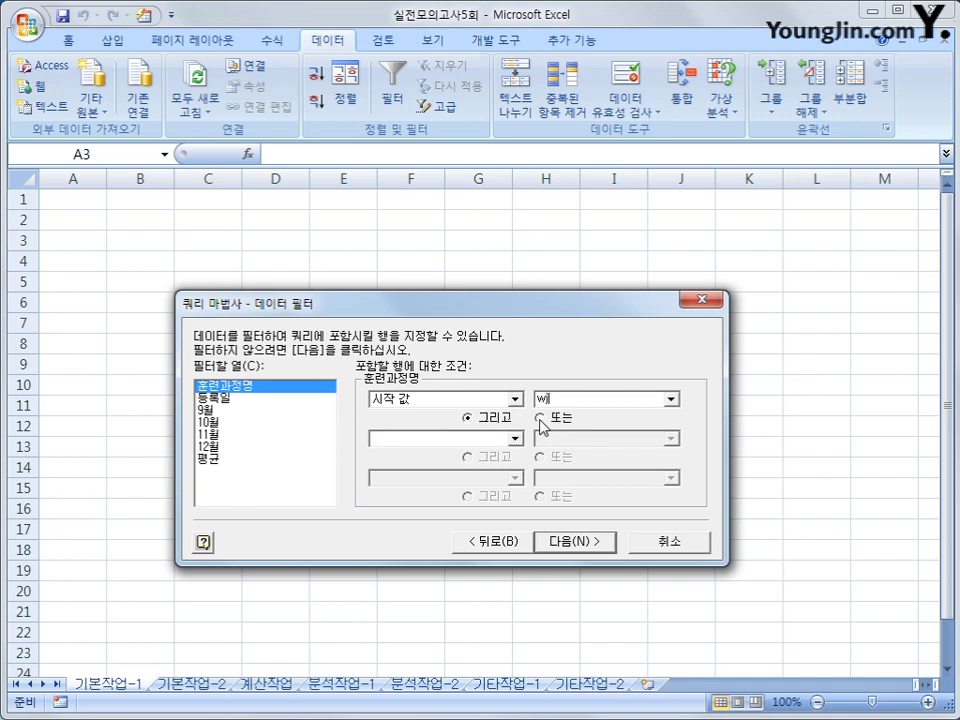
key("BackSpace")
type("정보")
Step: Add a filter condition requiring 평균 to be greater than or equal to 60
left_click(240, 460)
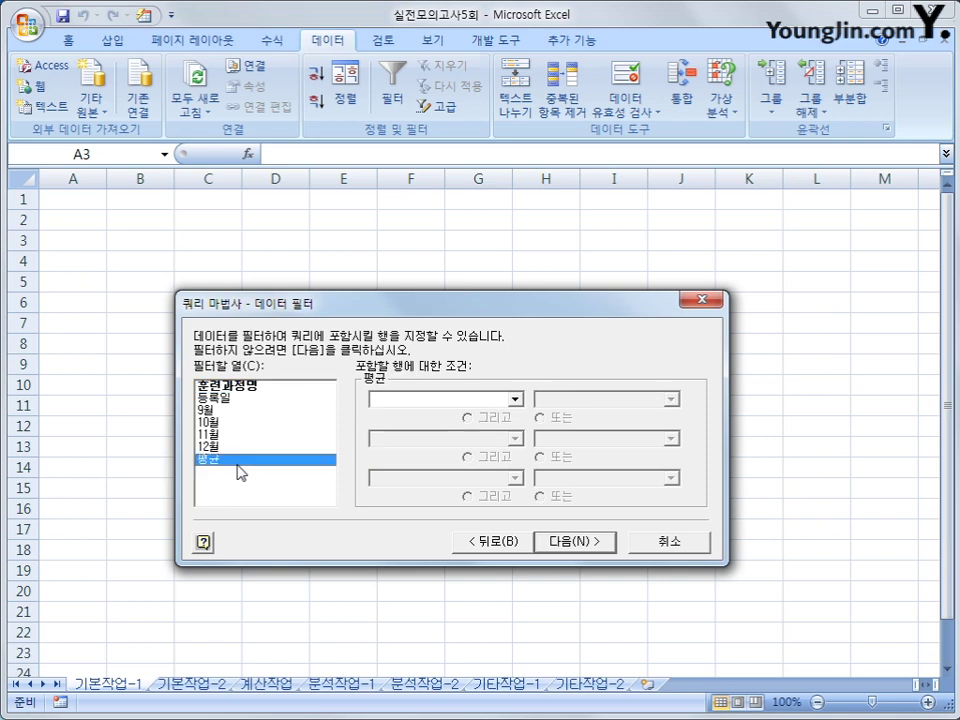
left_click(392, 401)
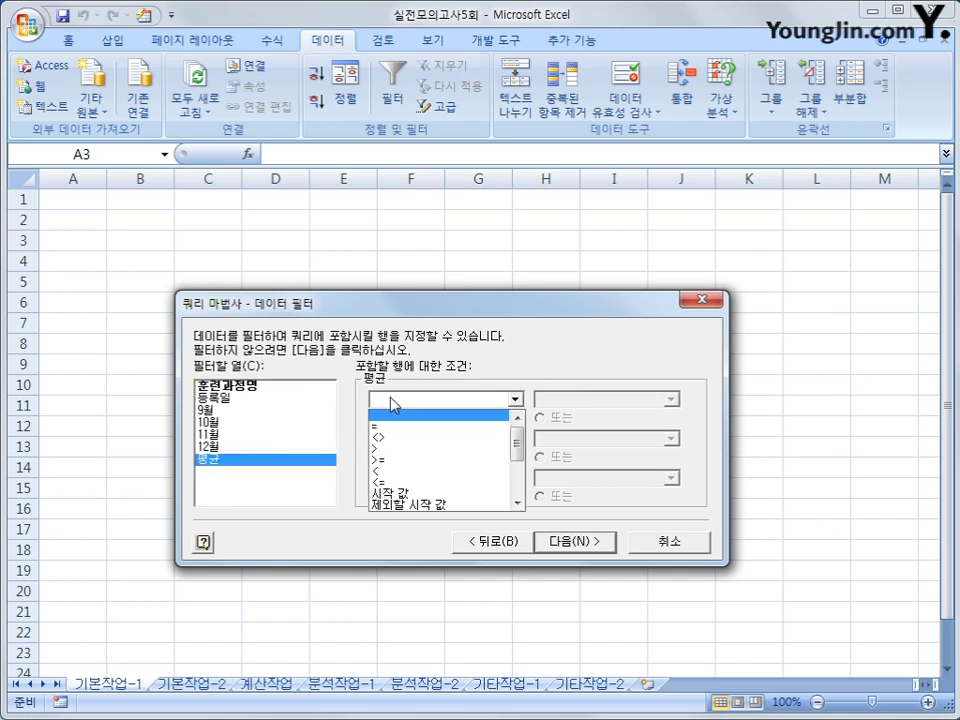
left_click(396, 466)
type("60")
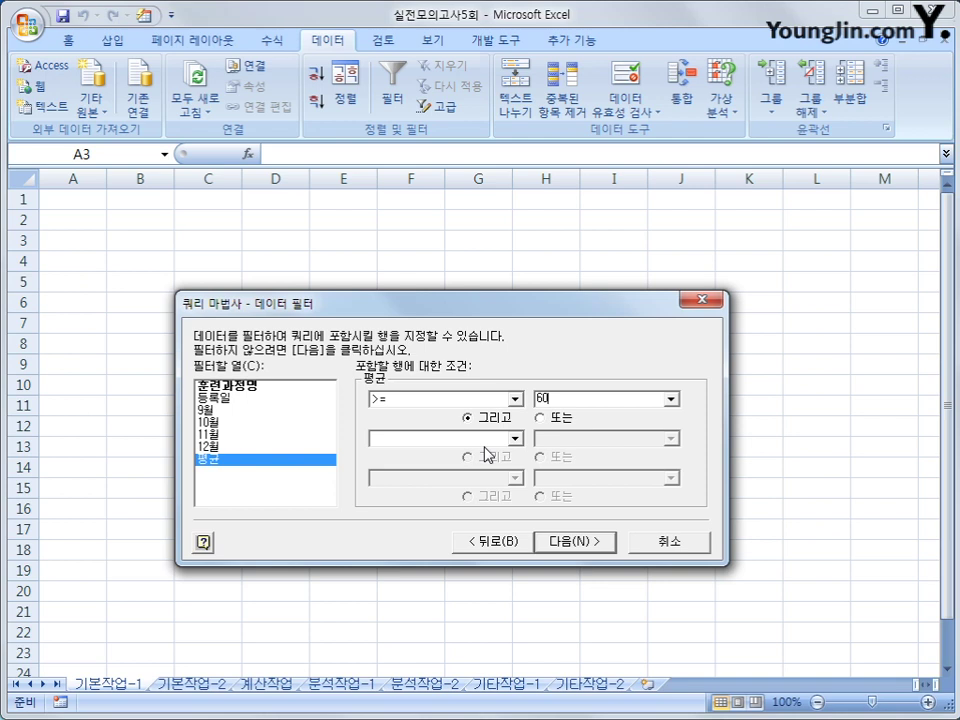
left_click(554, 546)
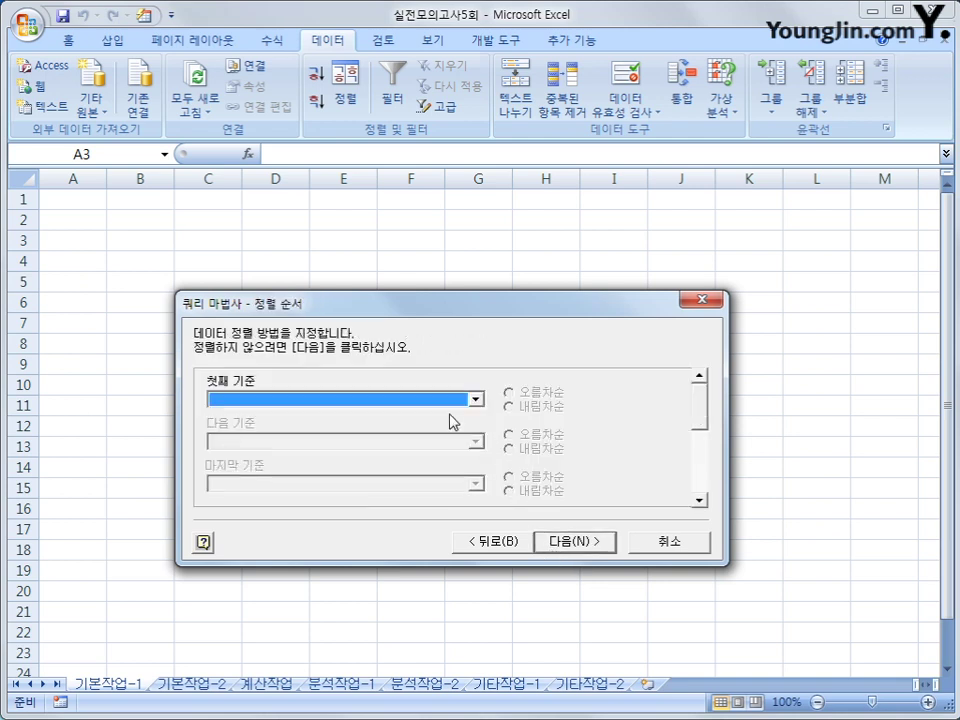
Step: Sort the query by 훈련과정명 ascending first and by 평균 ascending second
left_click(416, 401)
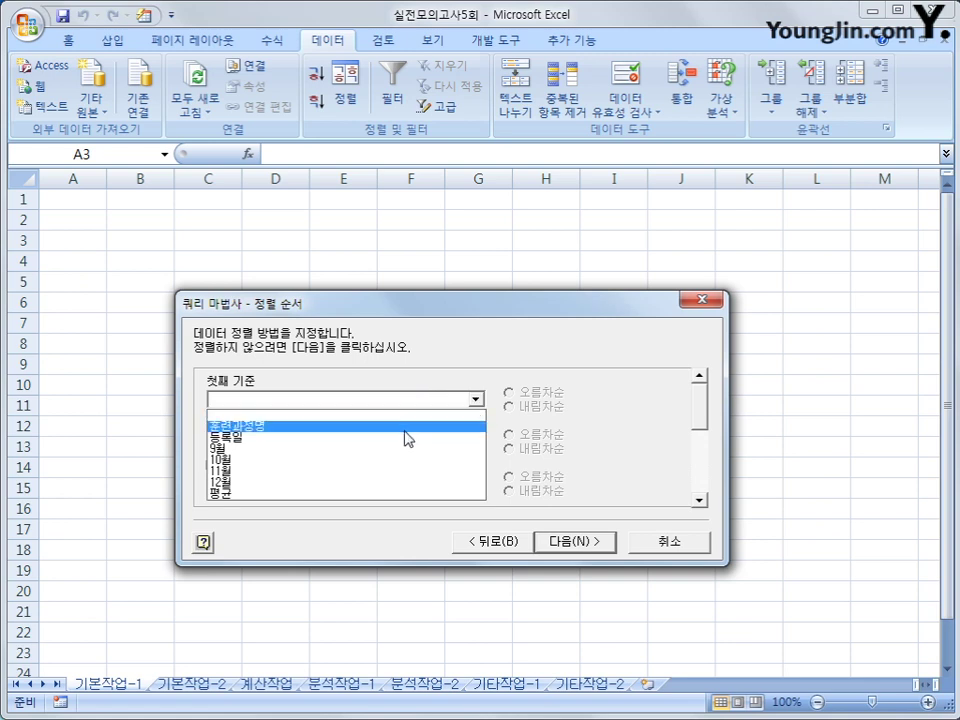
left_click(409, 430)
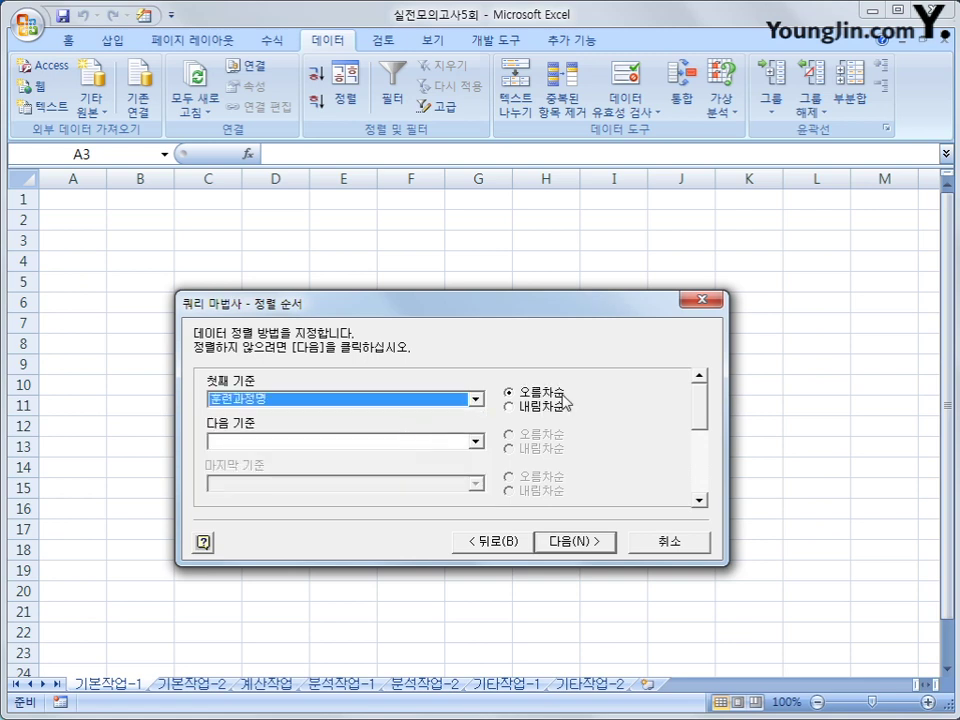
left_click(424, 443)
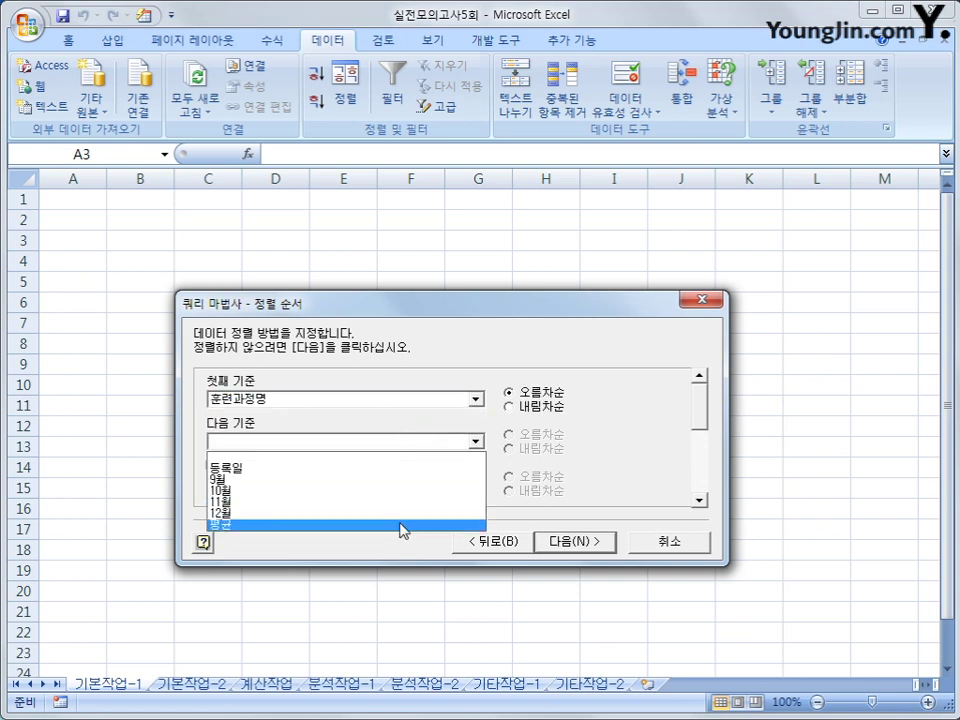
left_click(401, 525)
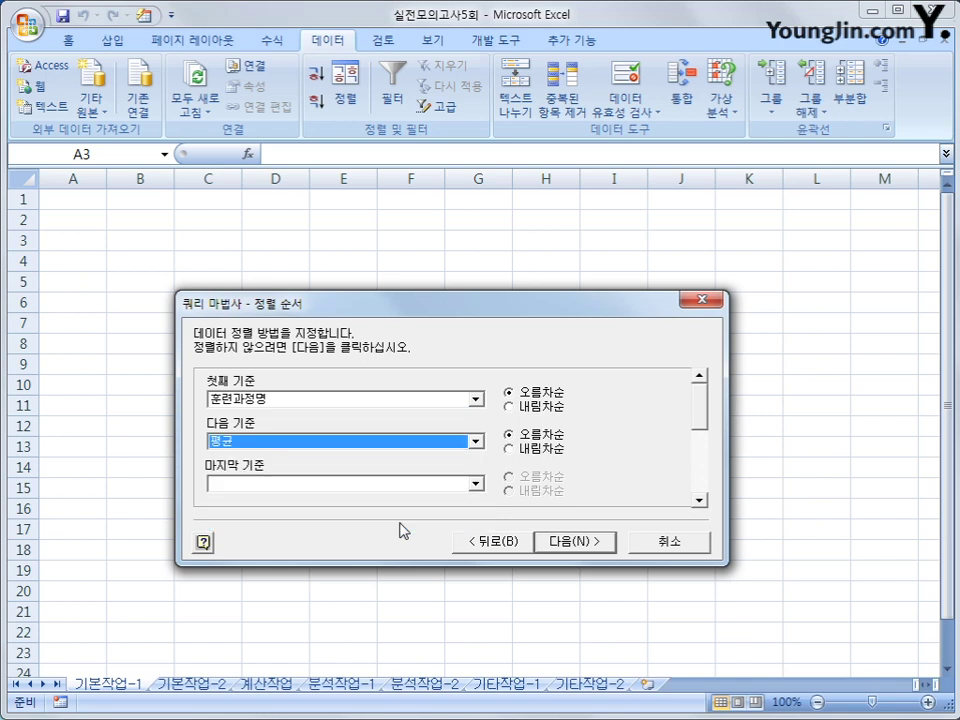
left_click(564, 438)
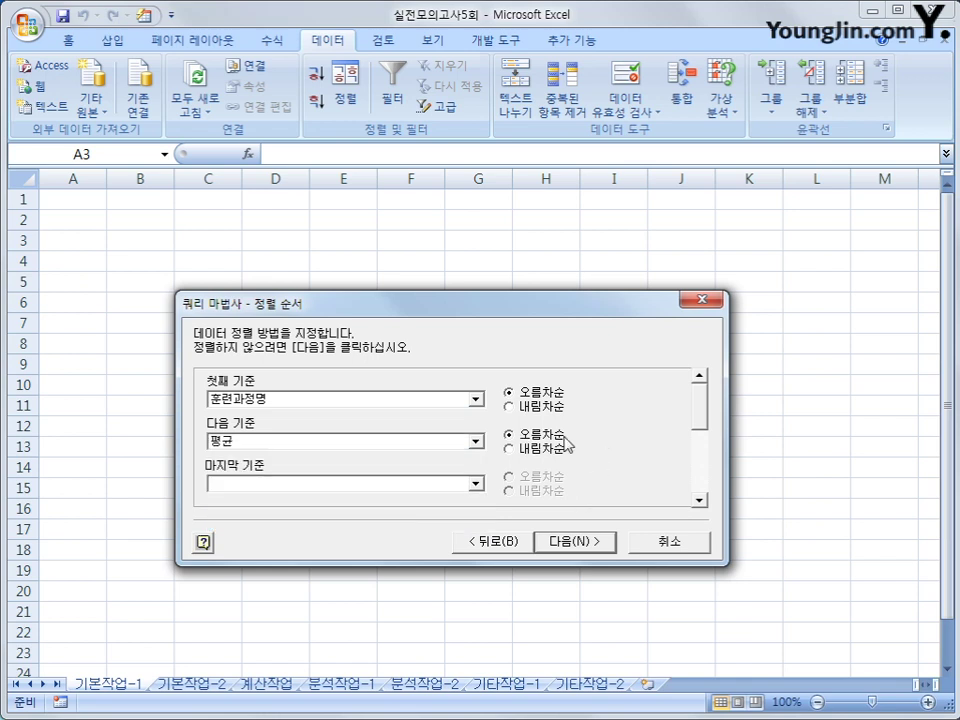
left_click(567, 545)
Step: Return the query data as a table at cell A3 of the existing worksheet and convert that table to a normal range
left_click(567, 545)
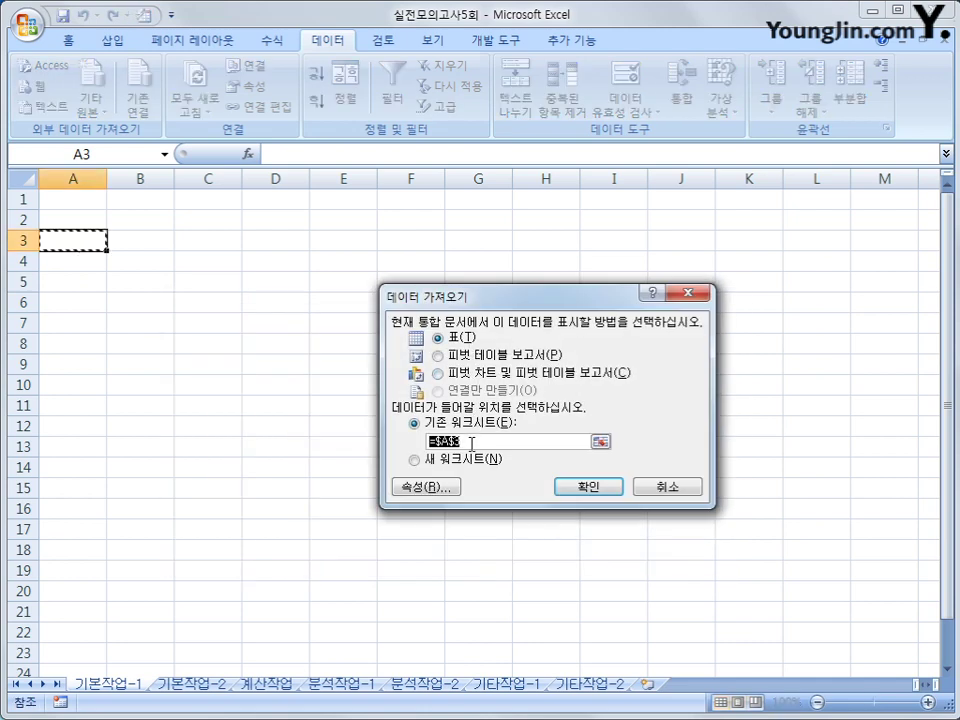
left_click(588, 487)
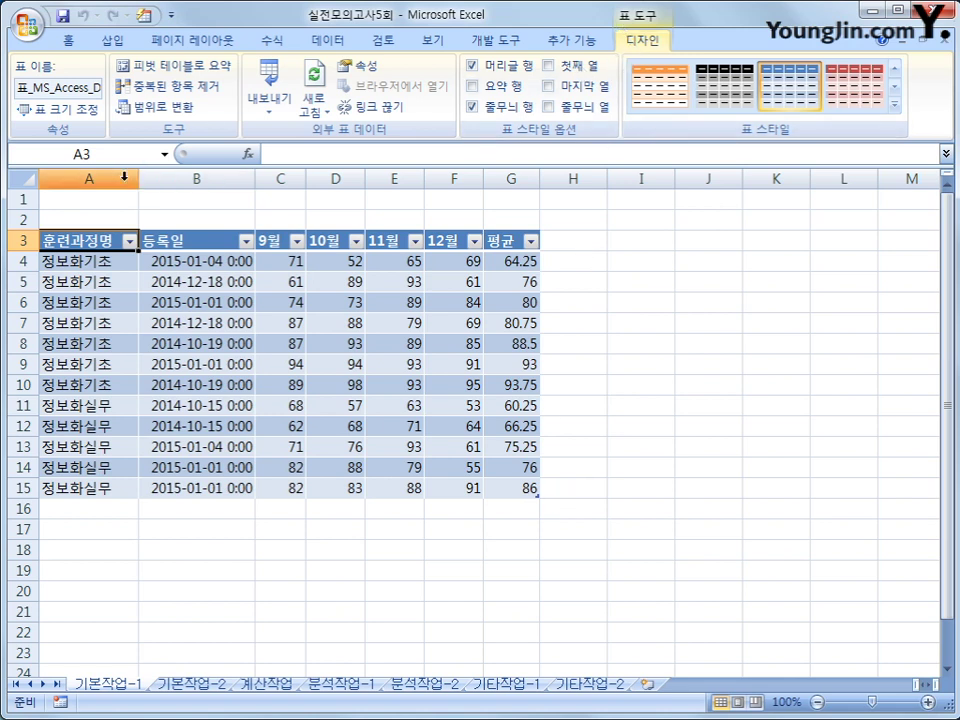
left_click(176, 116)
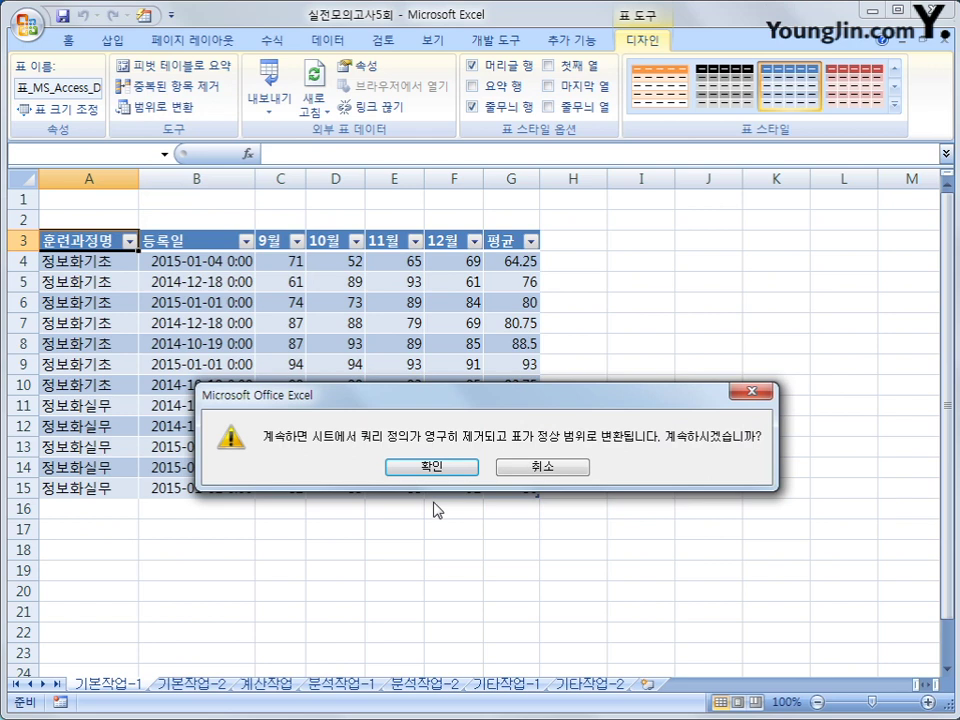
left_click(435, 472)
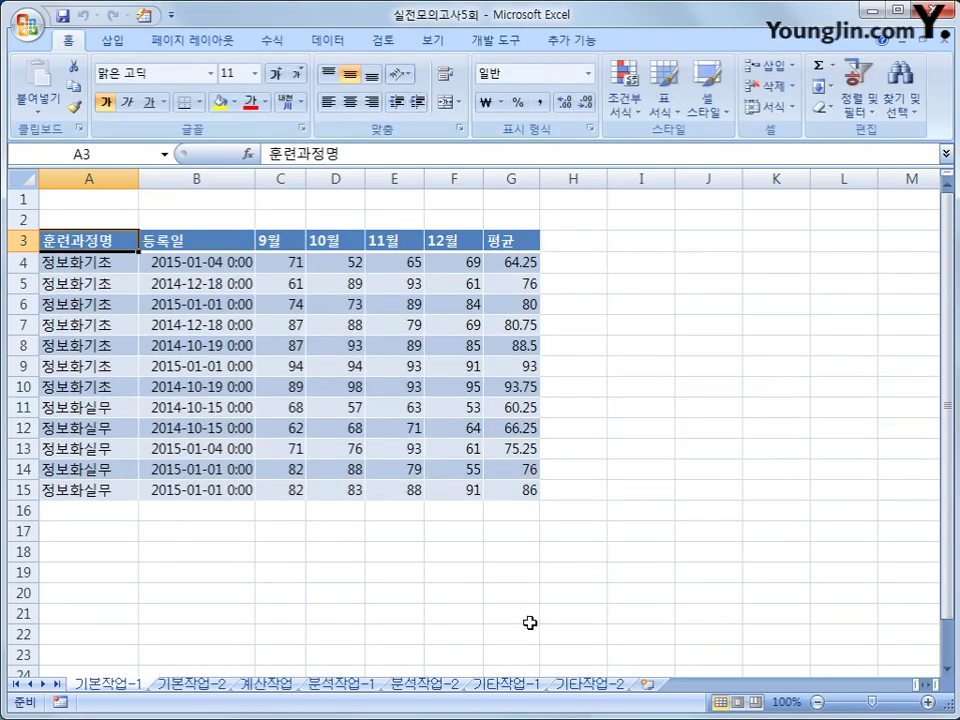
Step: On the 기본작업-2 sheet, copy the 과정명 header and the CAD entry below it to H3:H4 as a filter criterion
left_click(200, 684)
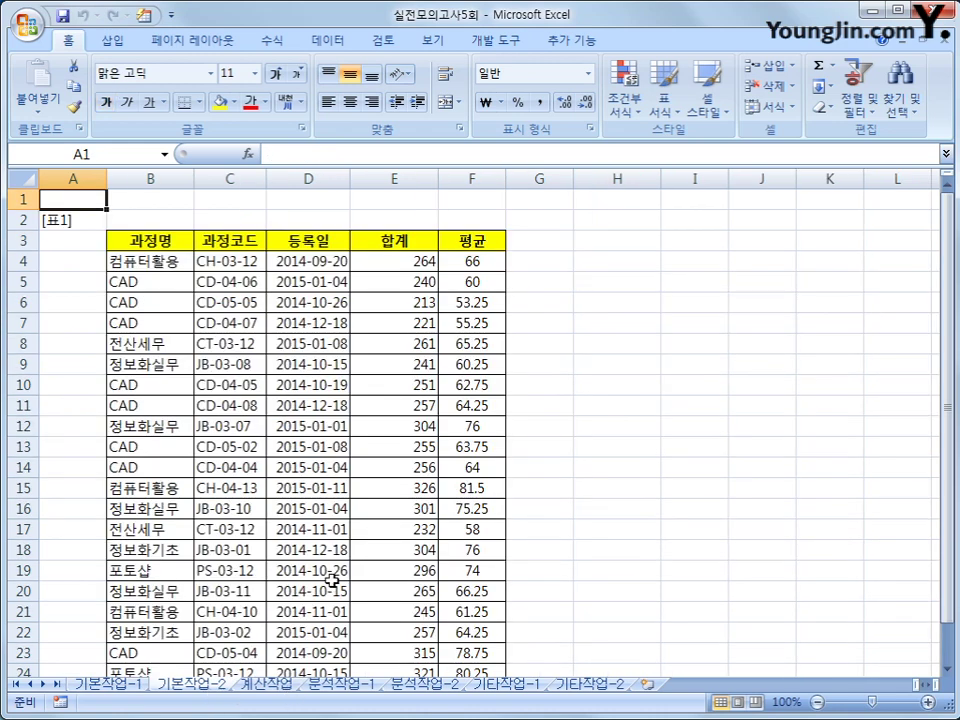
left_click(125, 242)
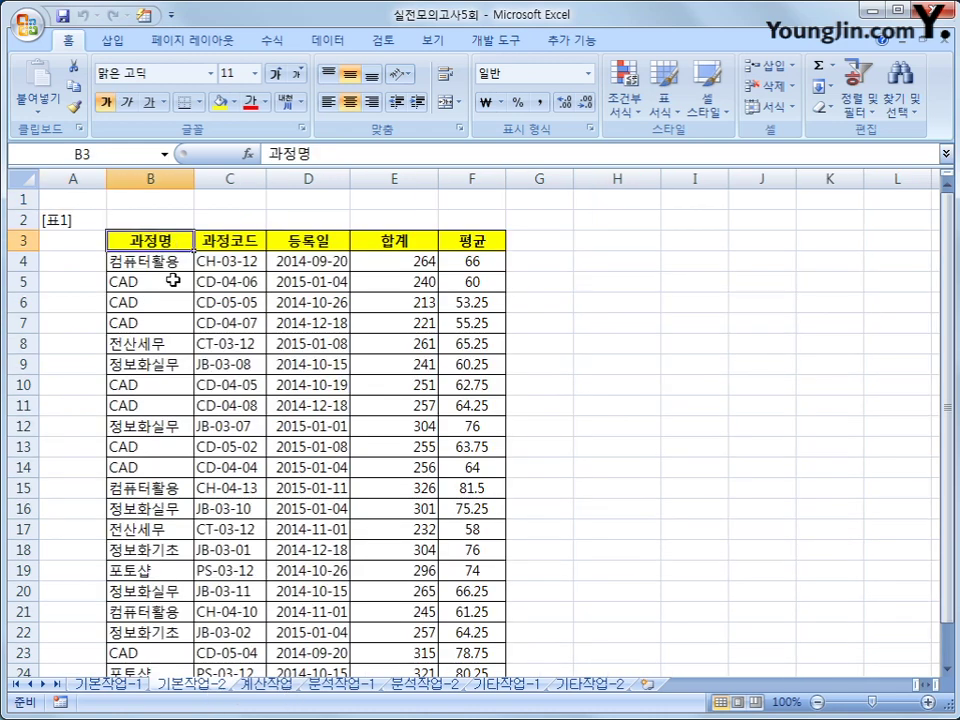
left_click(173, 280, "ctrl")
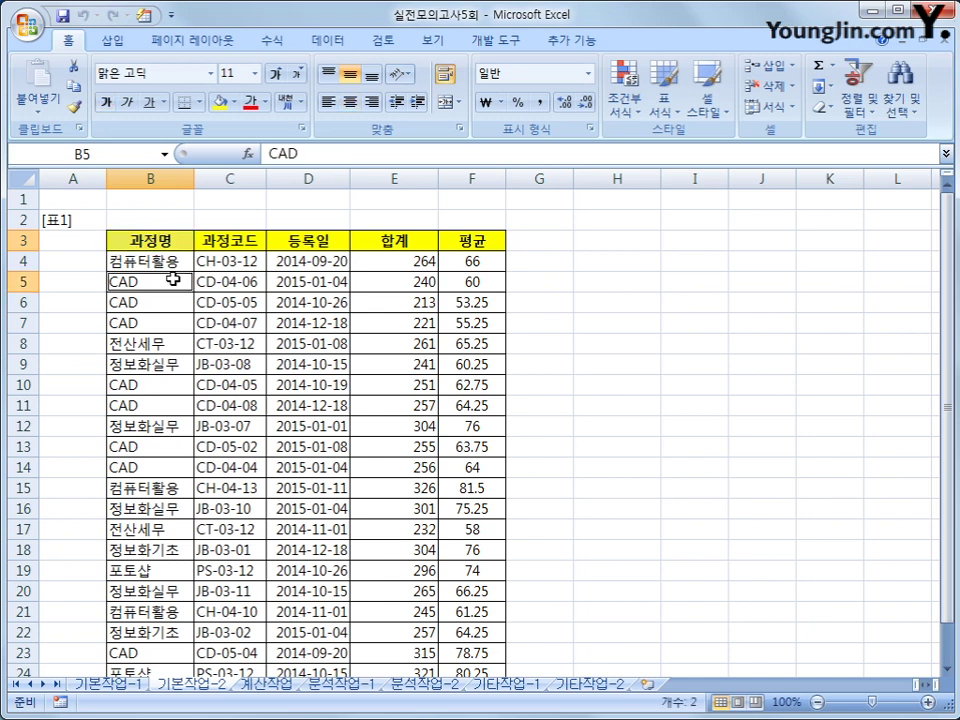
key("ctrl+c")
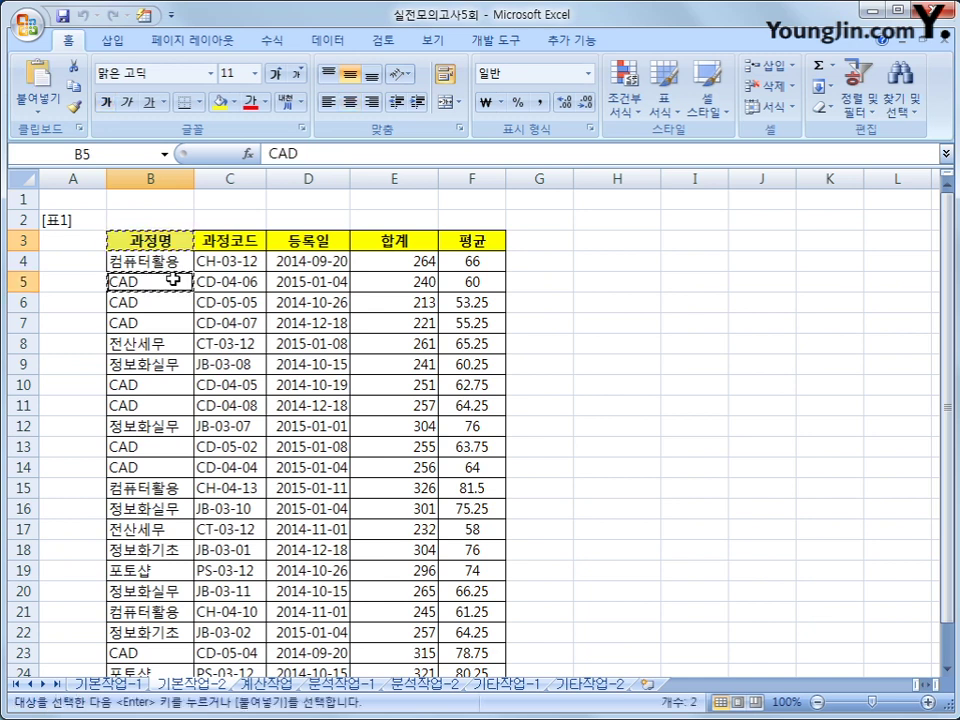
left_click(609, 241)
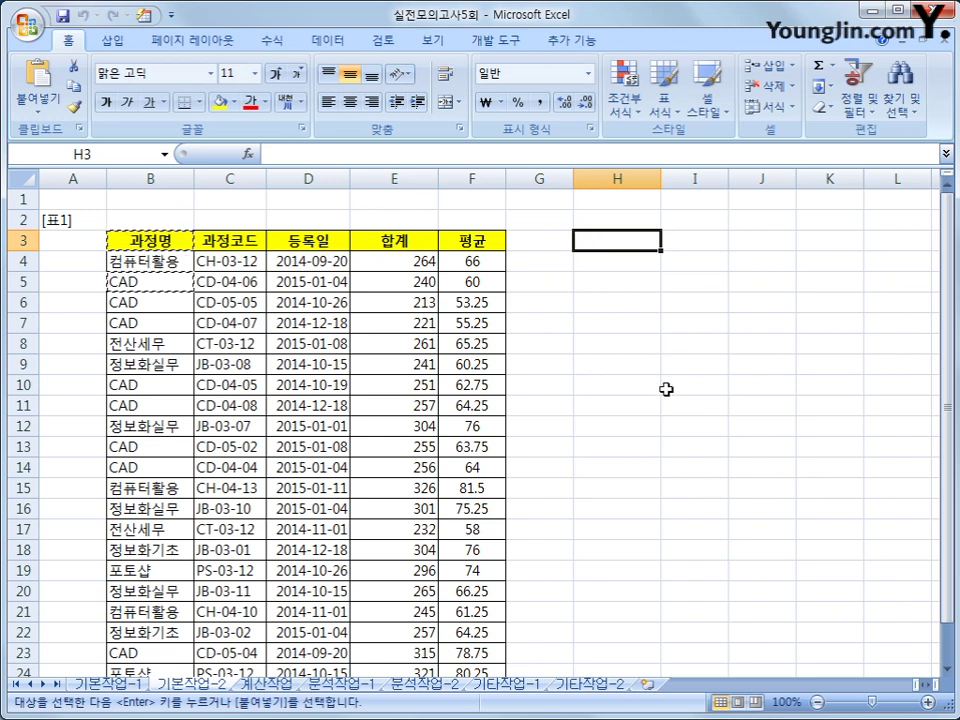
key("ctrl+v")
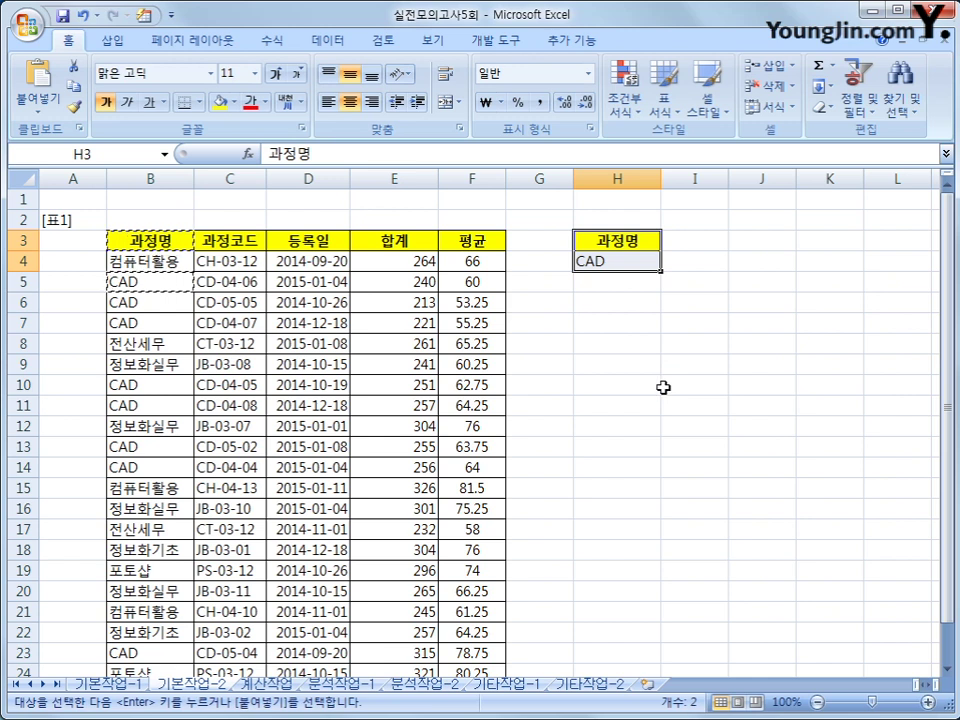
Step: Copy the 과정코드 header to I3 and enter J* in I5 as the second, alternative criterion
left_click(244, 241)
key("ctrl+c")
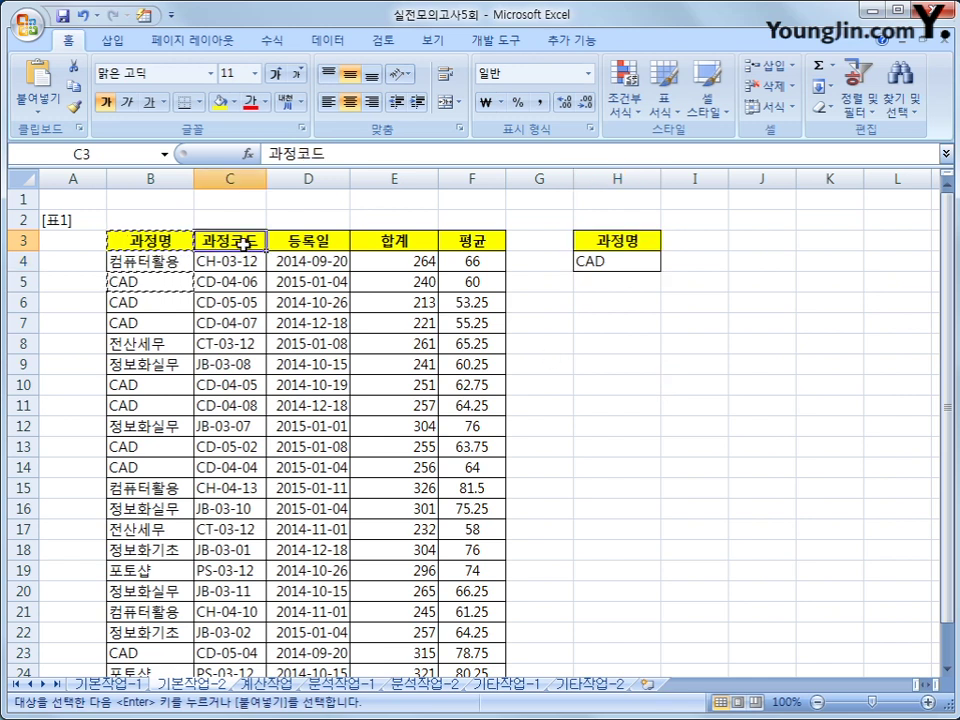
left_click(684, 240)
key("ctrl+v")
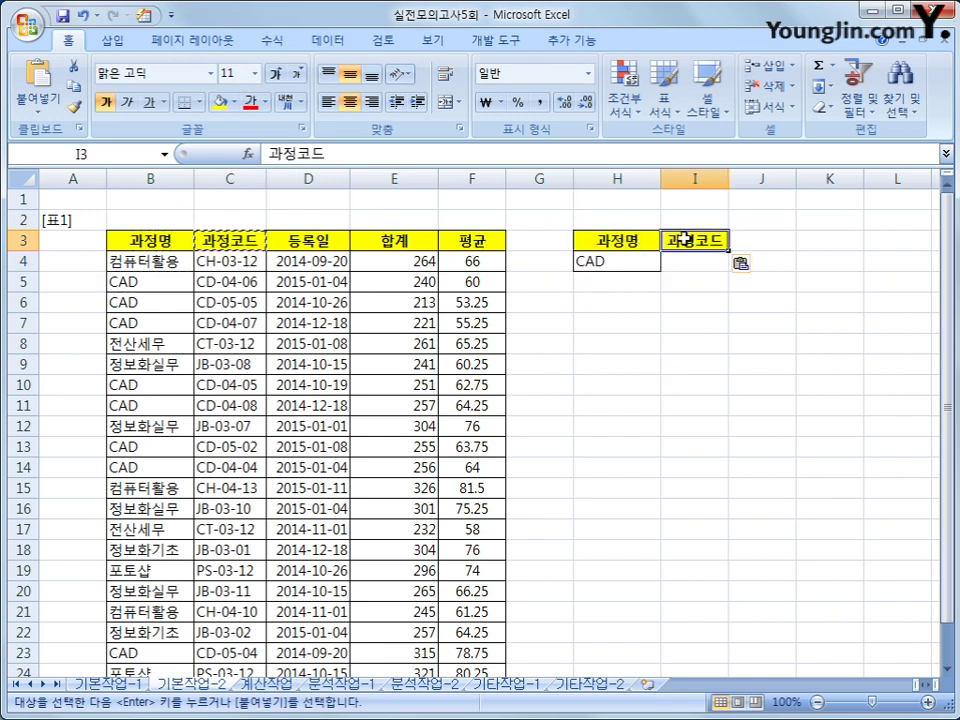
left_click(701, 285)
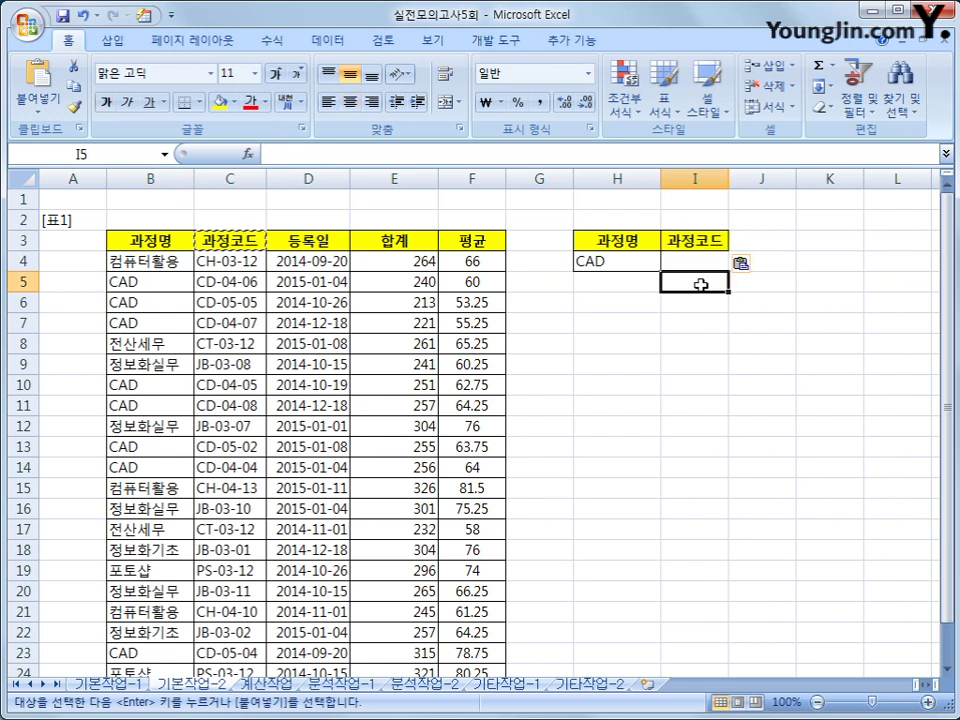
type("J*")
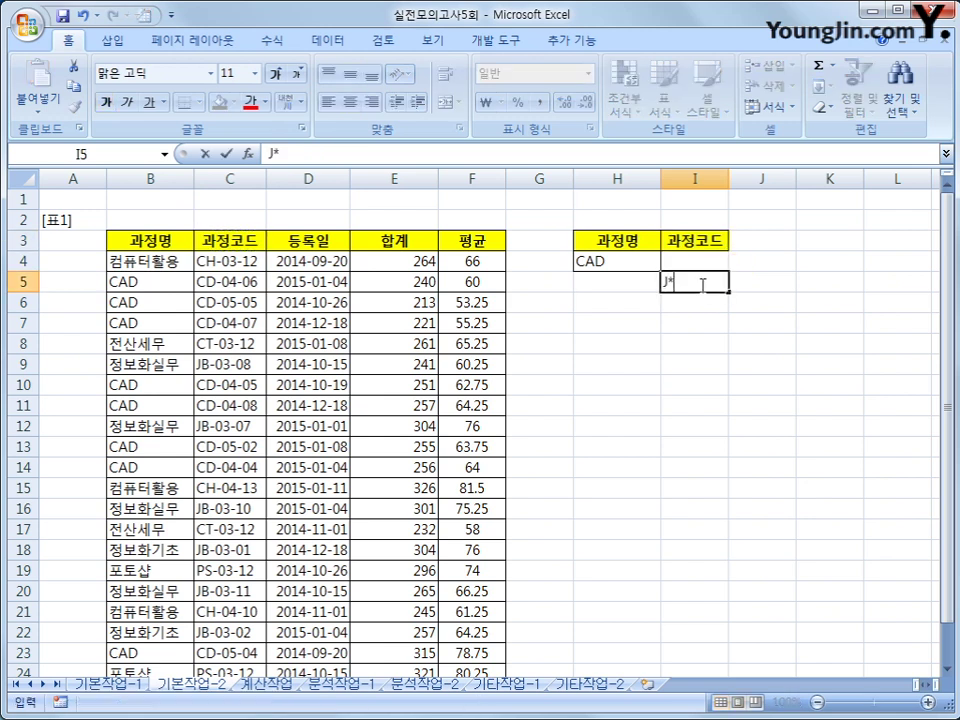
key("Return")
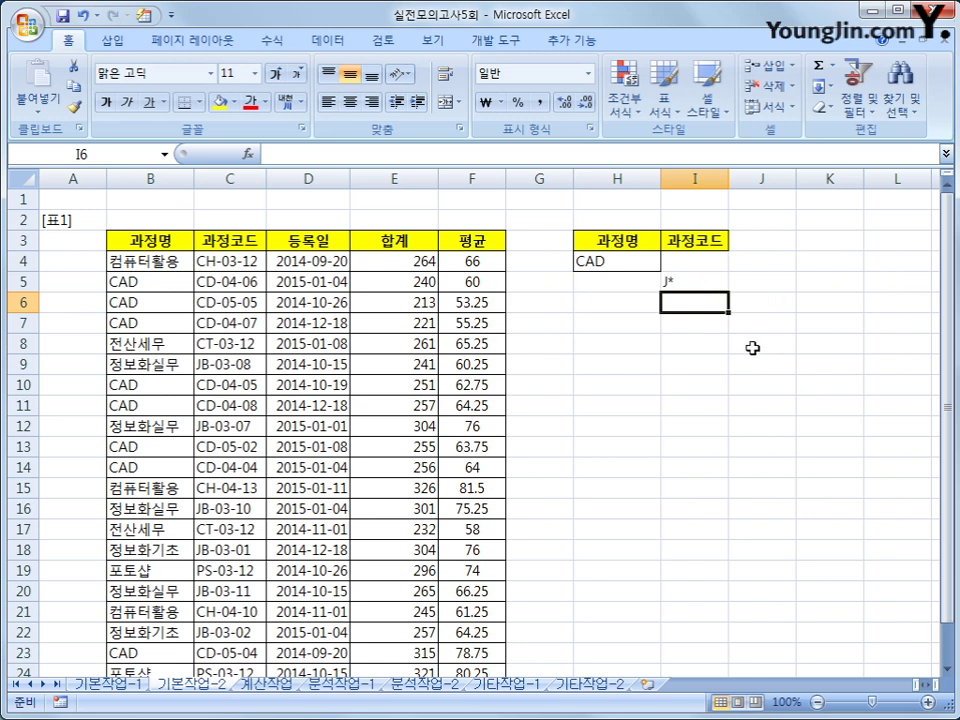
left_click_drag(632, 264, 696, 283)
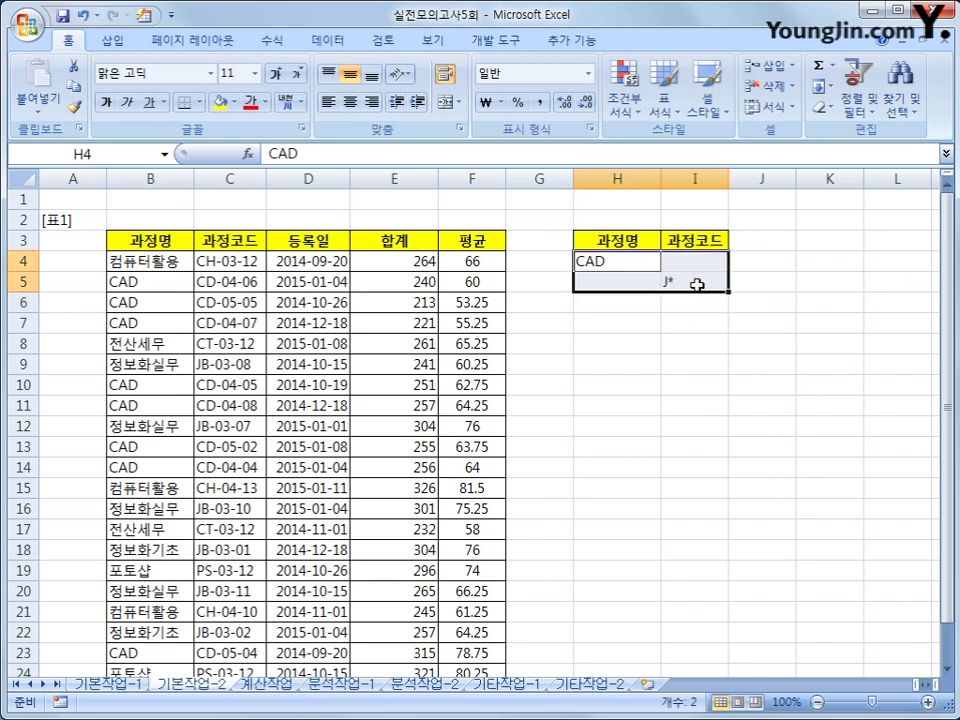
left_click(696, 285)
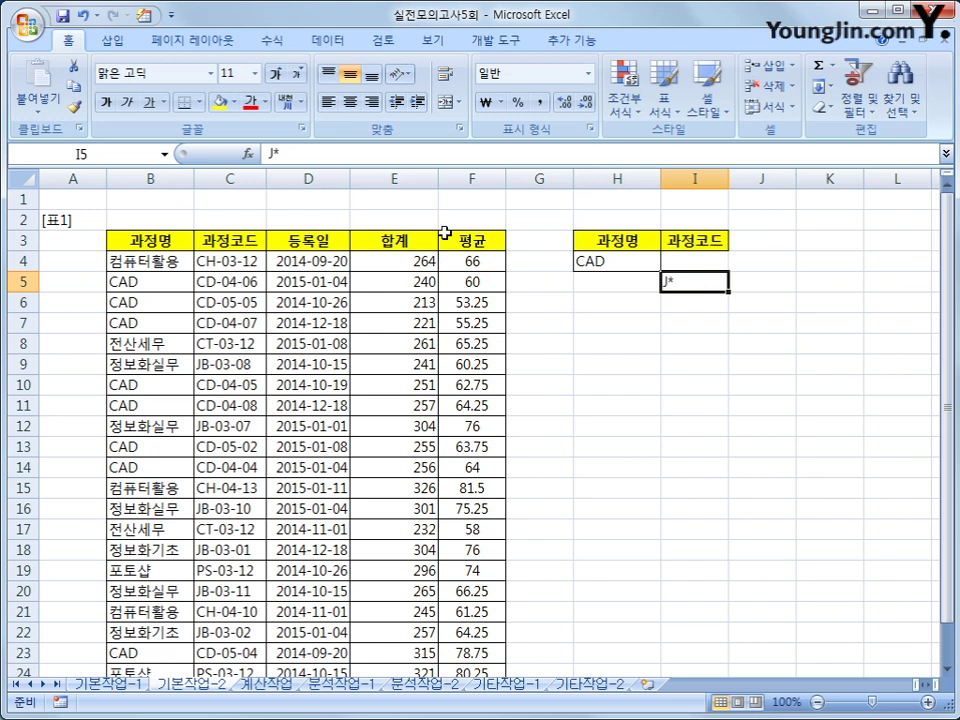
Step: Copy the 과정명, 과정코드 and 평균 headers to H7:J7 as the output headings
left_click(182, 240)
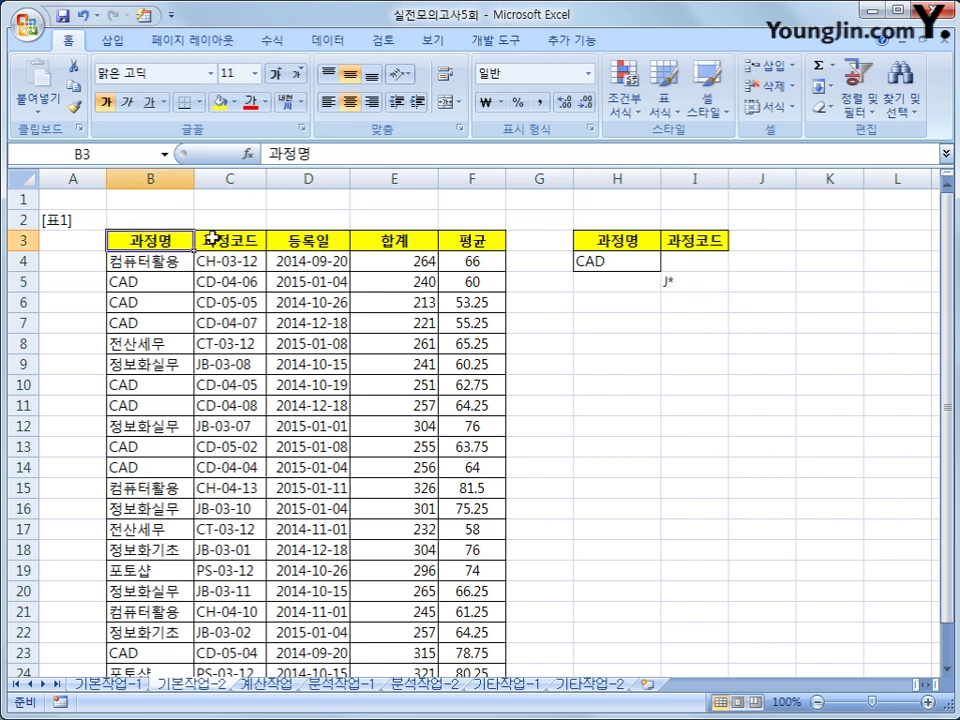
left_click(213, 240, "ctrl")
left_click(471, 240, "ctrl")
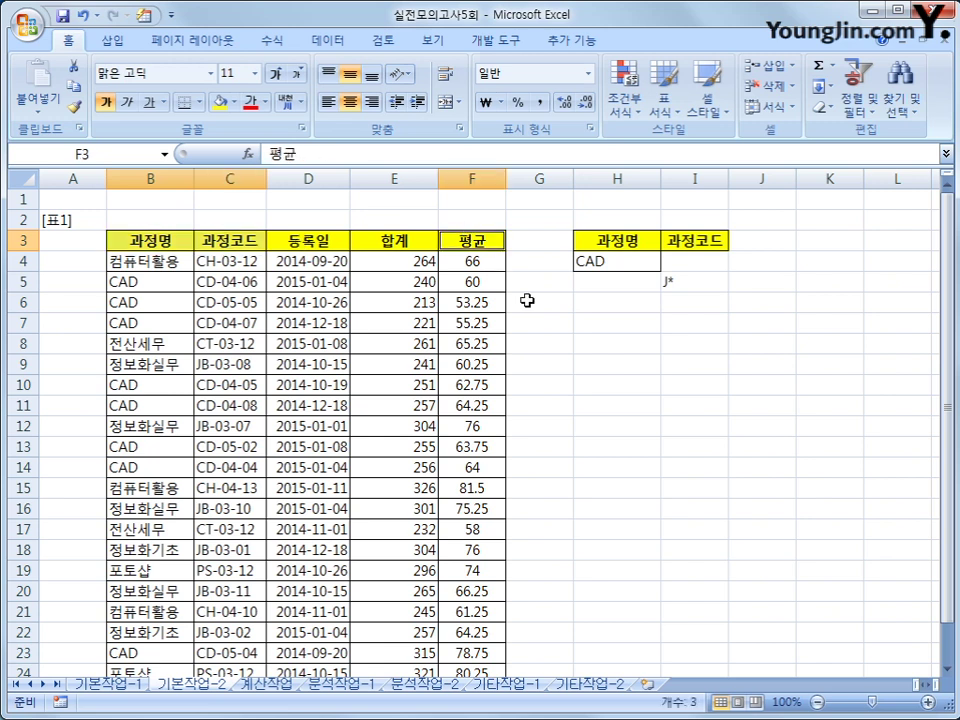
key("ctrl+c")
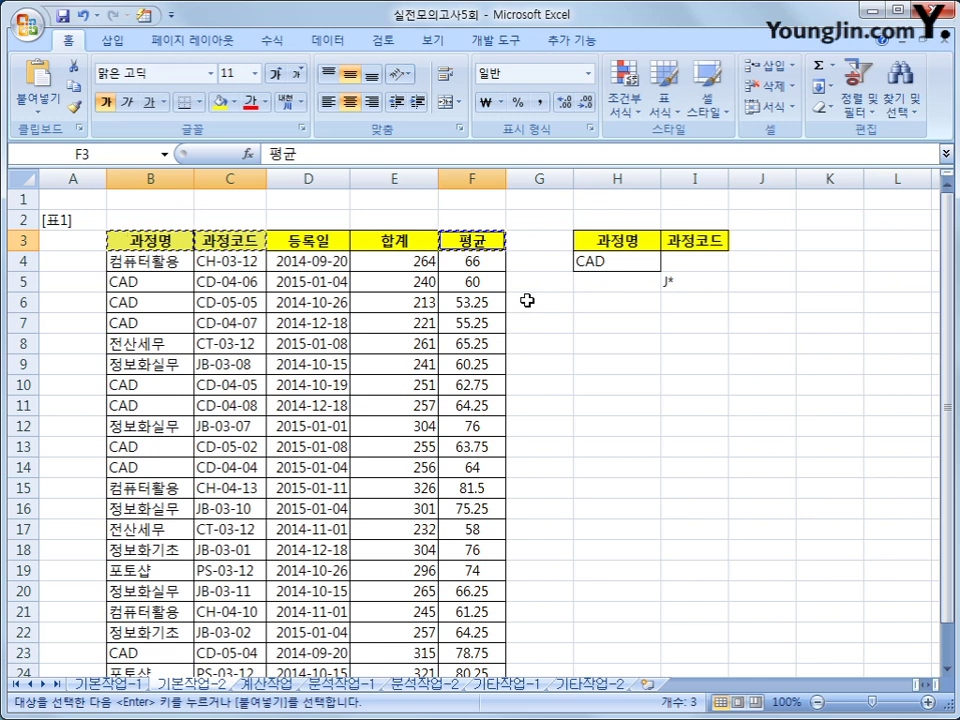
left_click(619, 323)
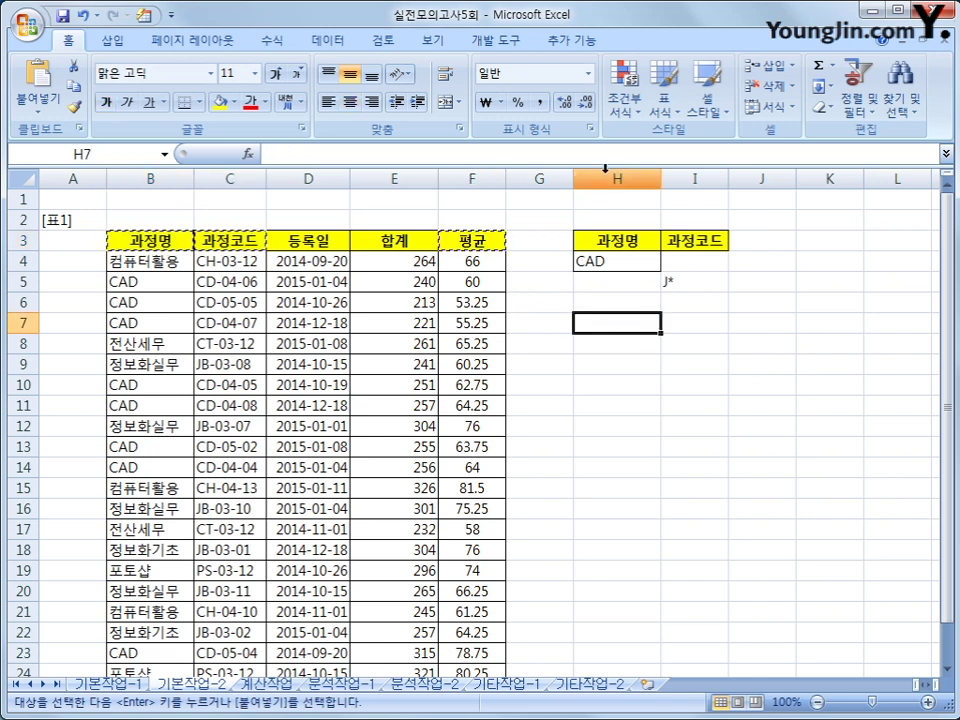
key("ctrl+v")
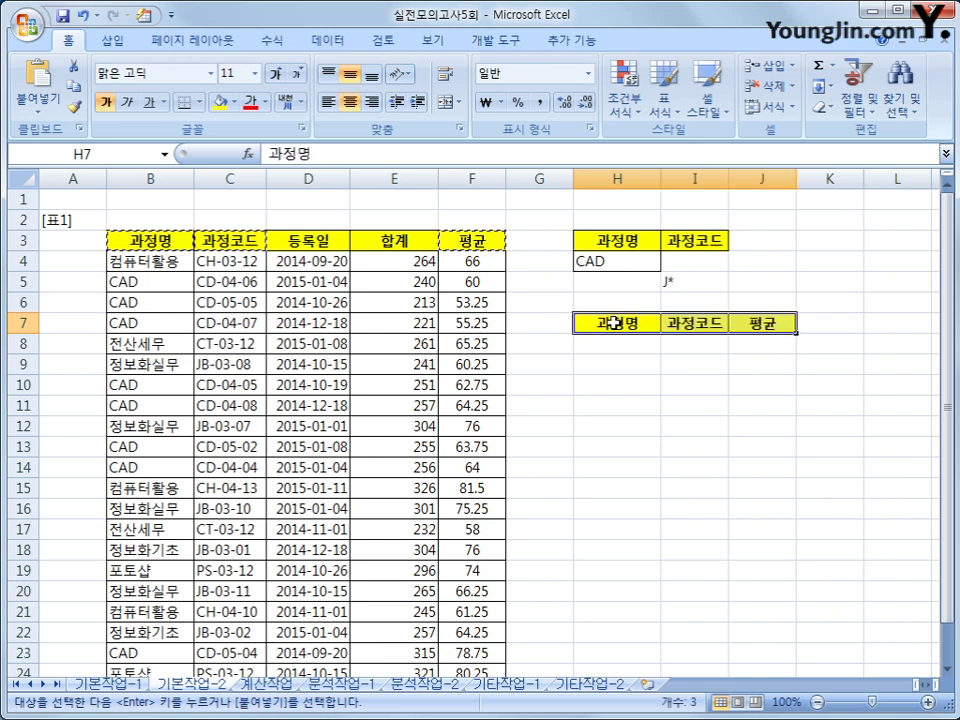
Step: Start an advanced filter on the course table with B3:F25 as the list range
left_click(150, 240)
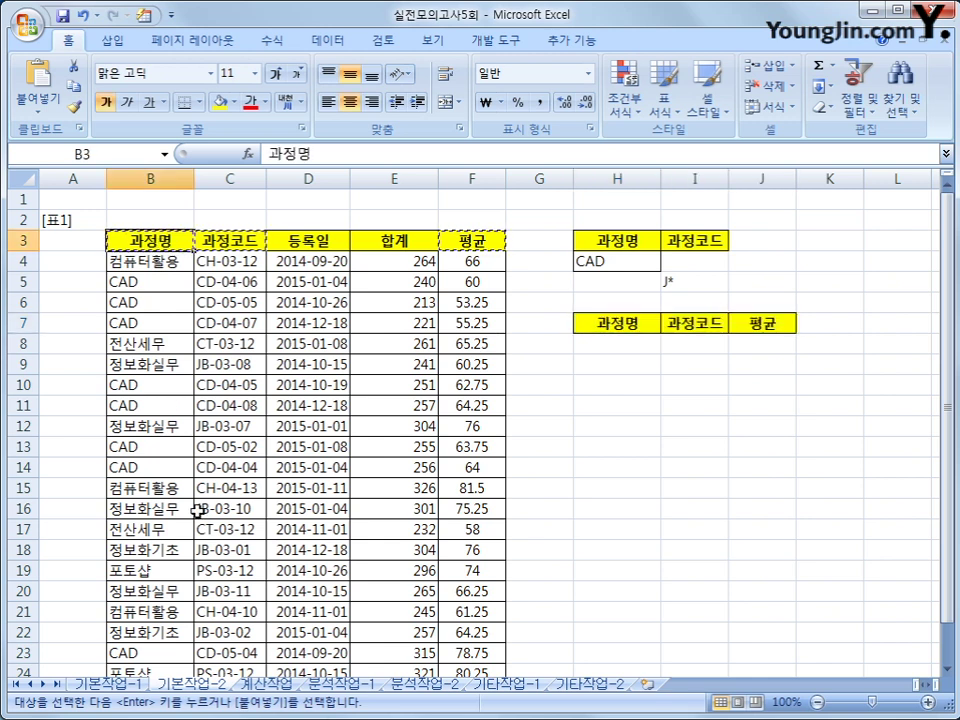
left_click(327, 42)
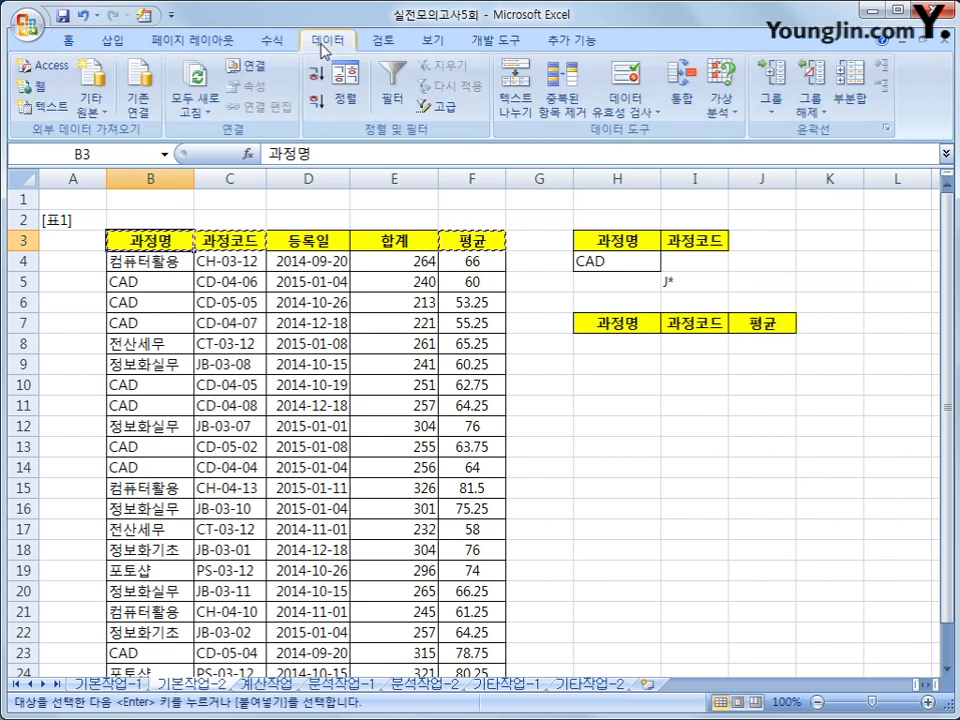
left_click(440, 106)
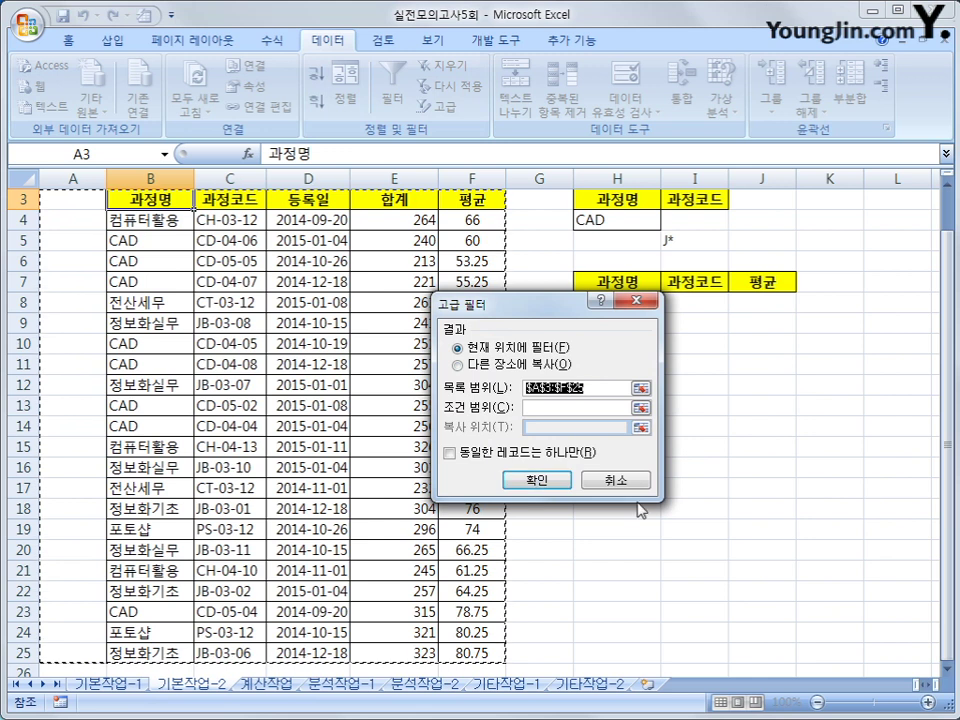
scroll(138, 261, "up", 1)
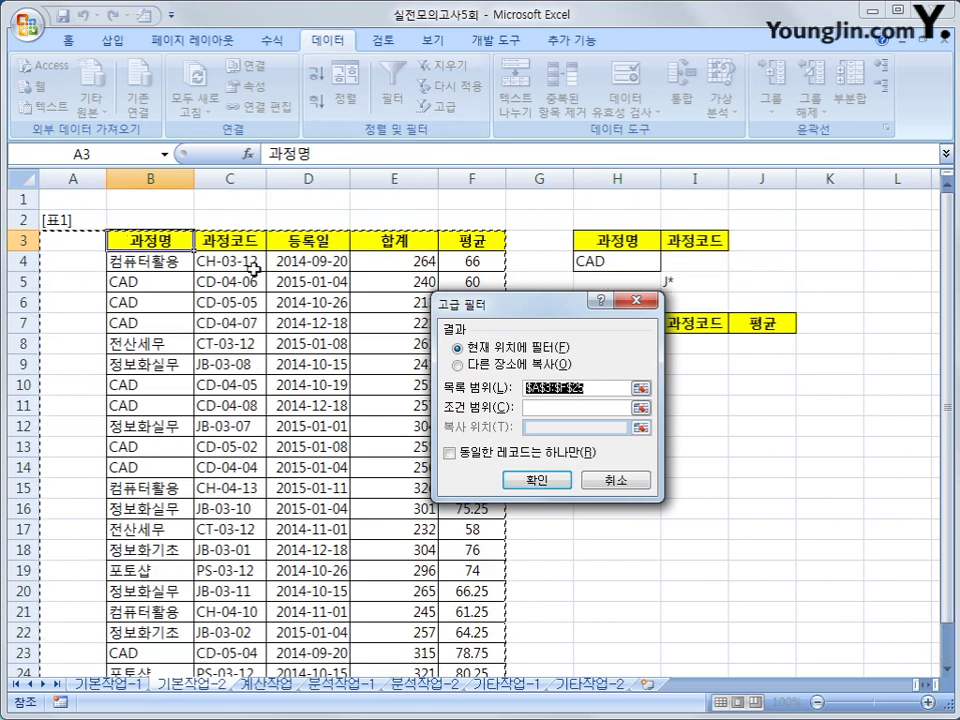
left_click(140, 240)
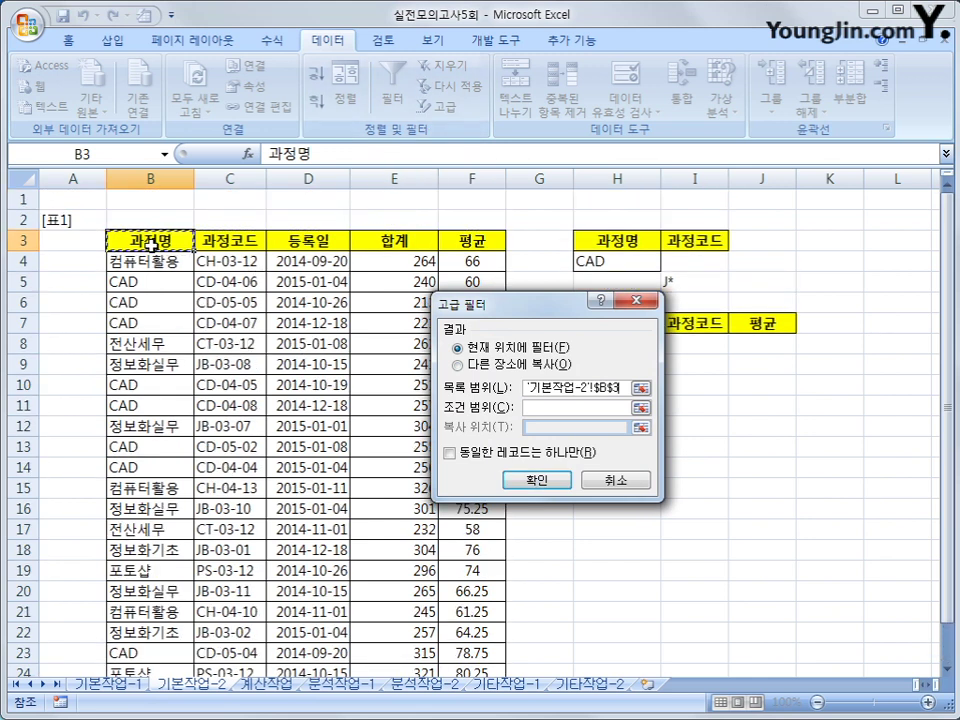
left_click_drag(140, 240, 459, 632)
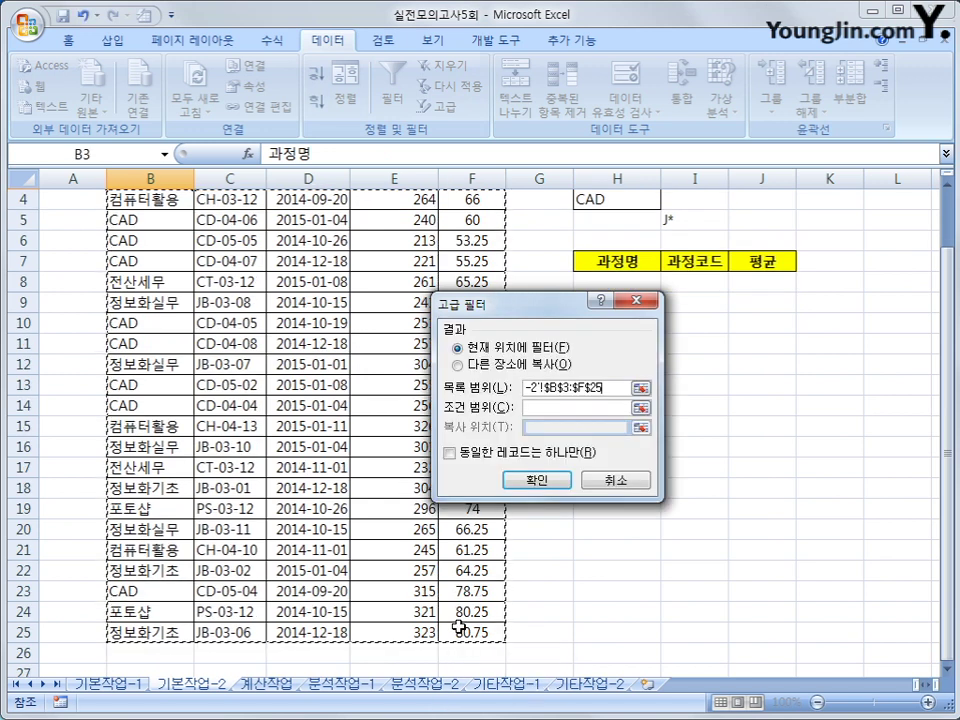
Step: Set the advanced filter's criteria range to H3:I5
left_click(540, 409)
scroll(611, 236, "up", 1)
left_click_drag(611, 236, 674, 273)
left_click_drag(534, 313, 413, 318)
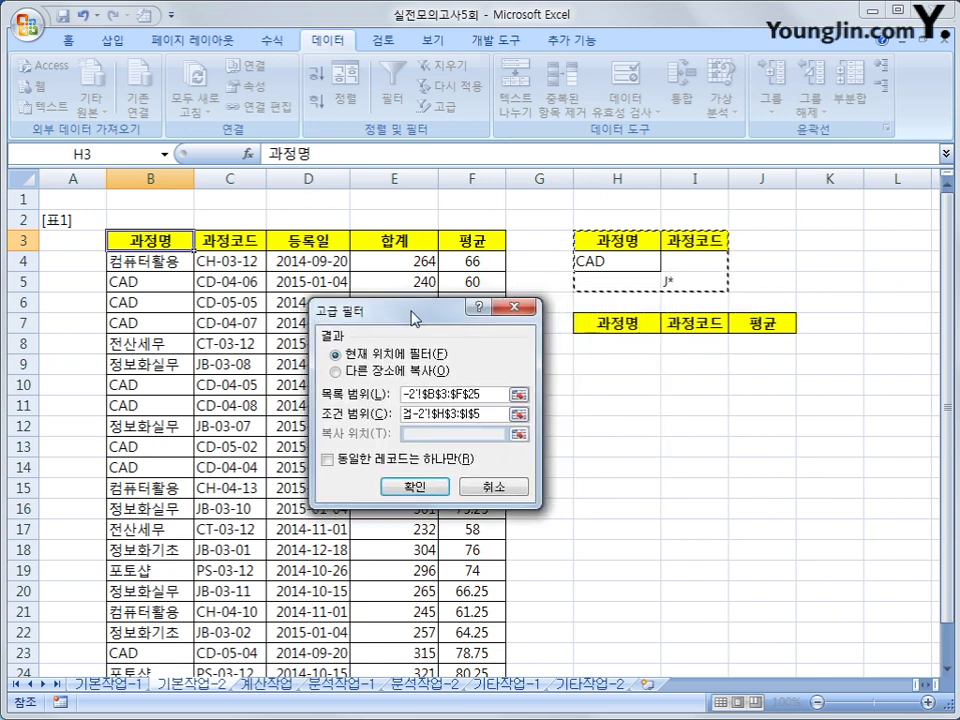
Step: Have the filter copy its results to another location, the headings in H7:J7, and run it
left_click(400, 378)
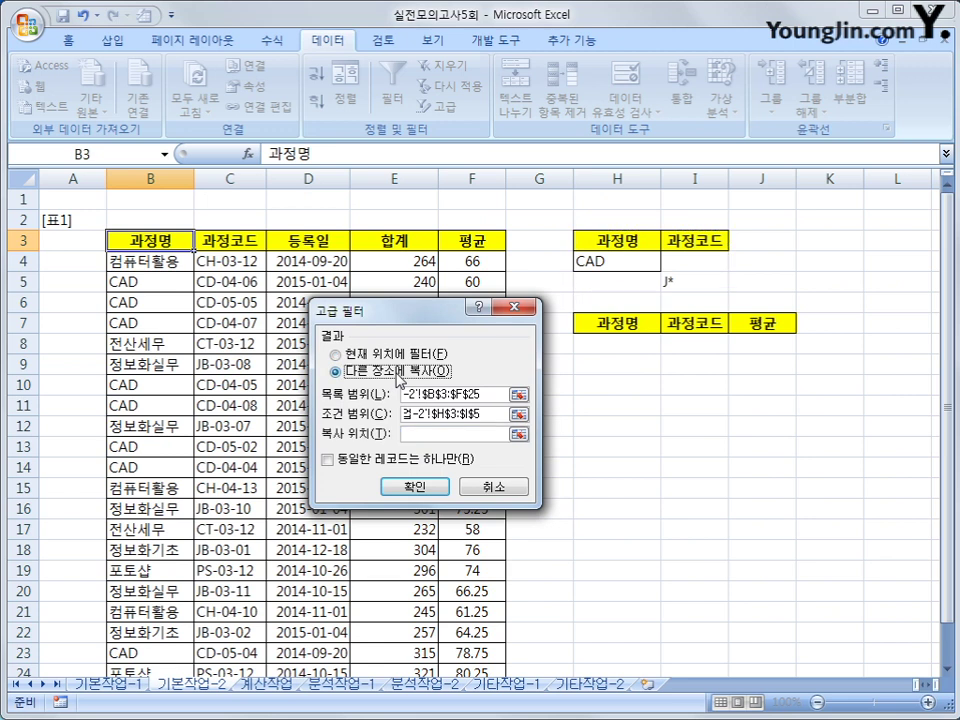
left_click(440, 434)
left_click_drag(588, 333, 755, 330)
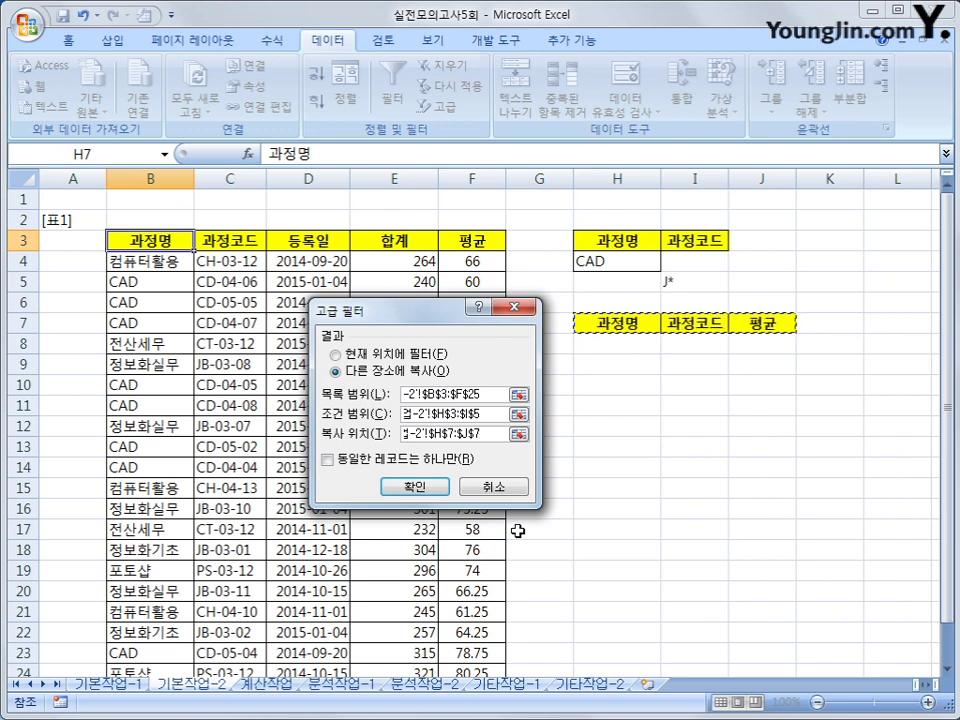
left_click(402, 488)
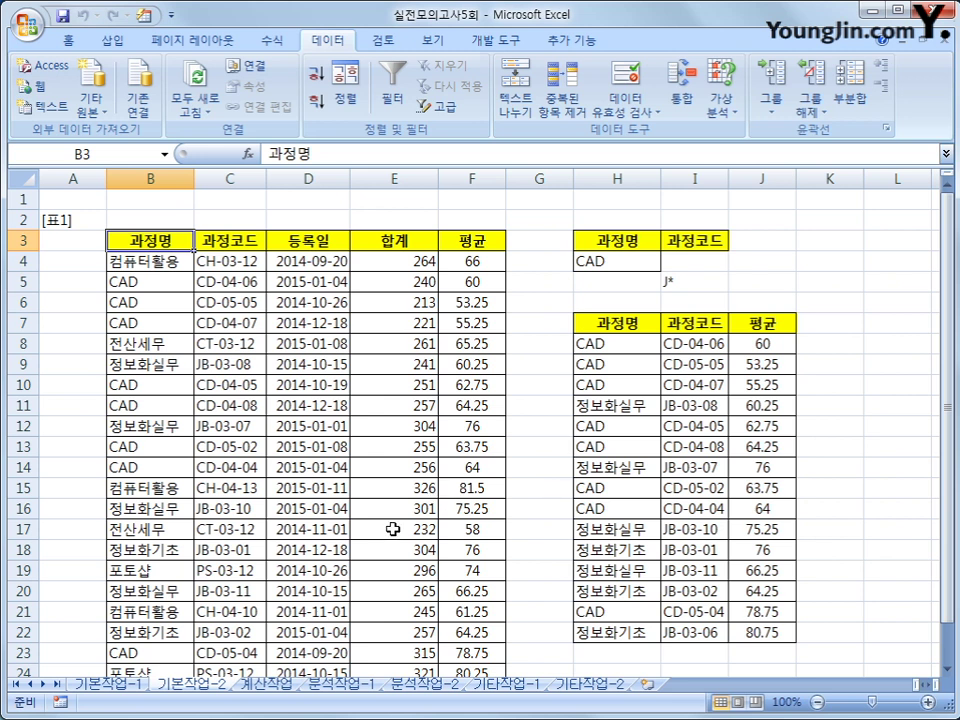
Step: Create a new conditional formatting rule for B4:F25 that uses a formula to determine which cells to format
scroll(203, 240, "down", 1)
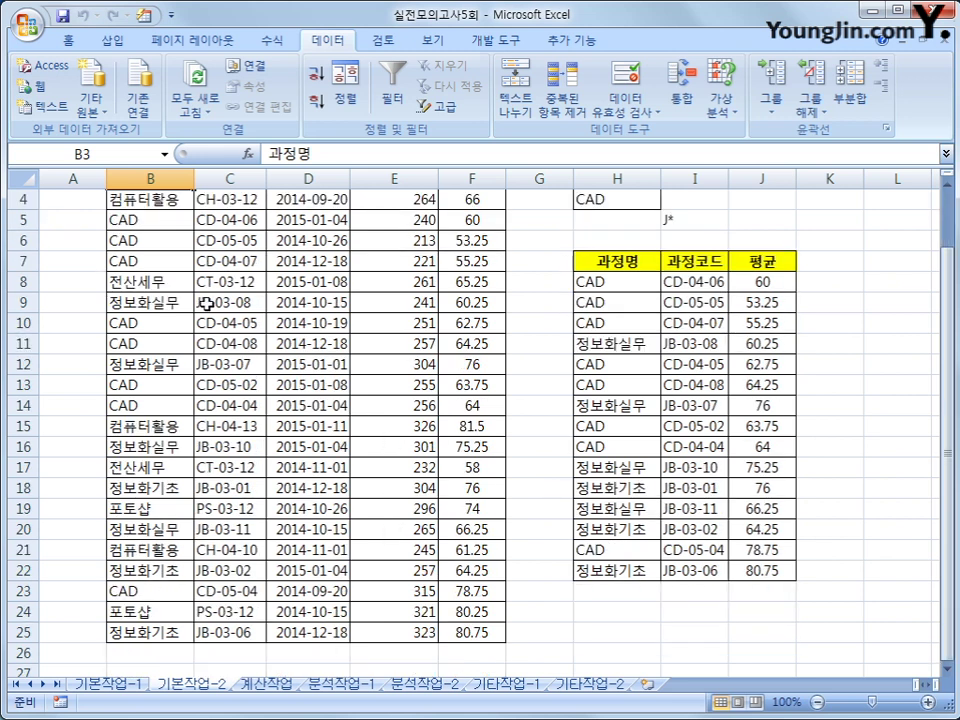
scroll(175, 262, "up", 1)
left_click_drag(172, 261, 456, 636)
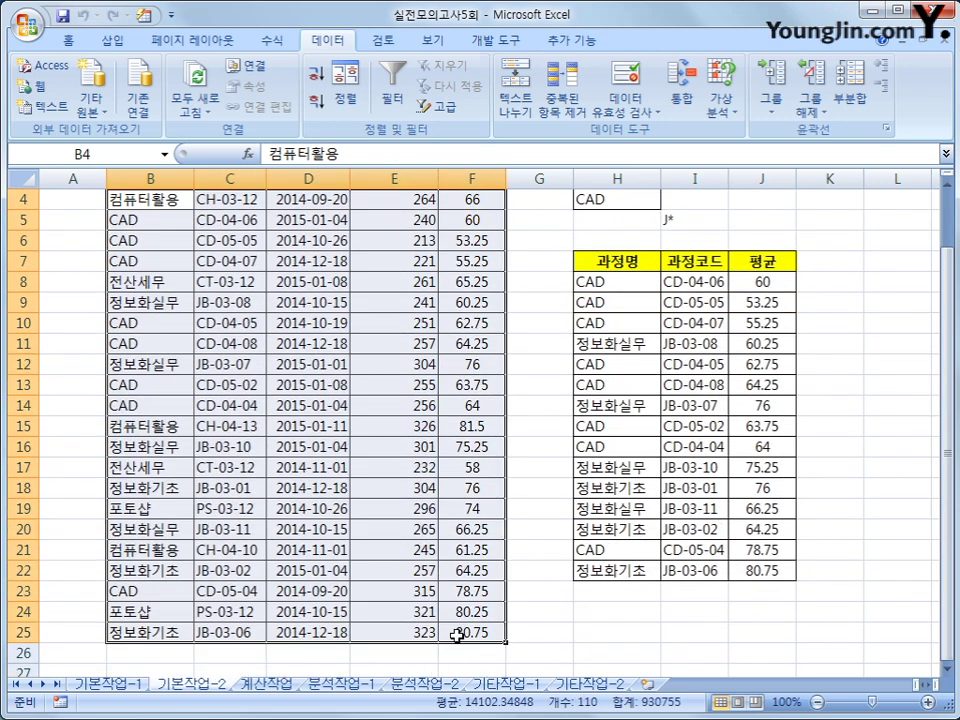
left_click(62, 41)
left_click(613, 120)
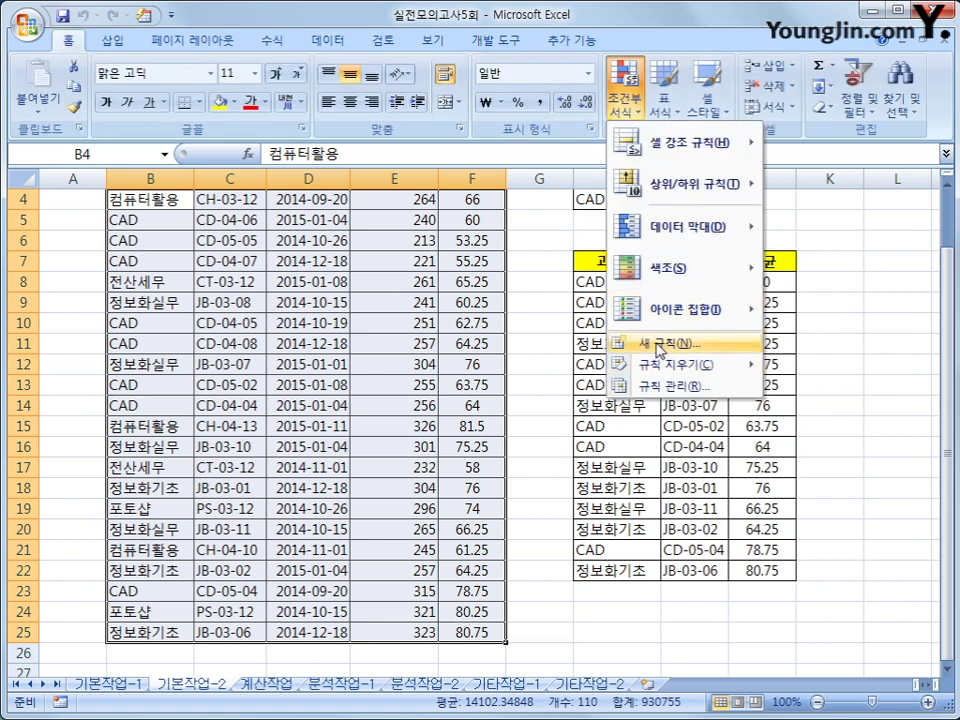
left_click(659, 345)
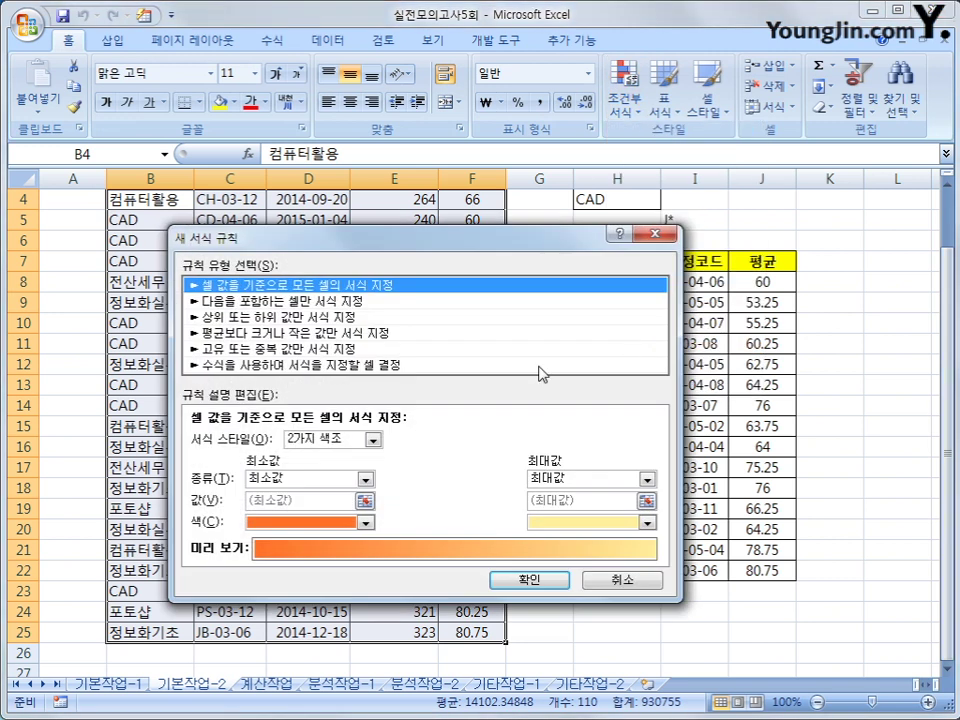
left_click(531, 366)
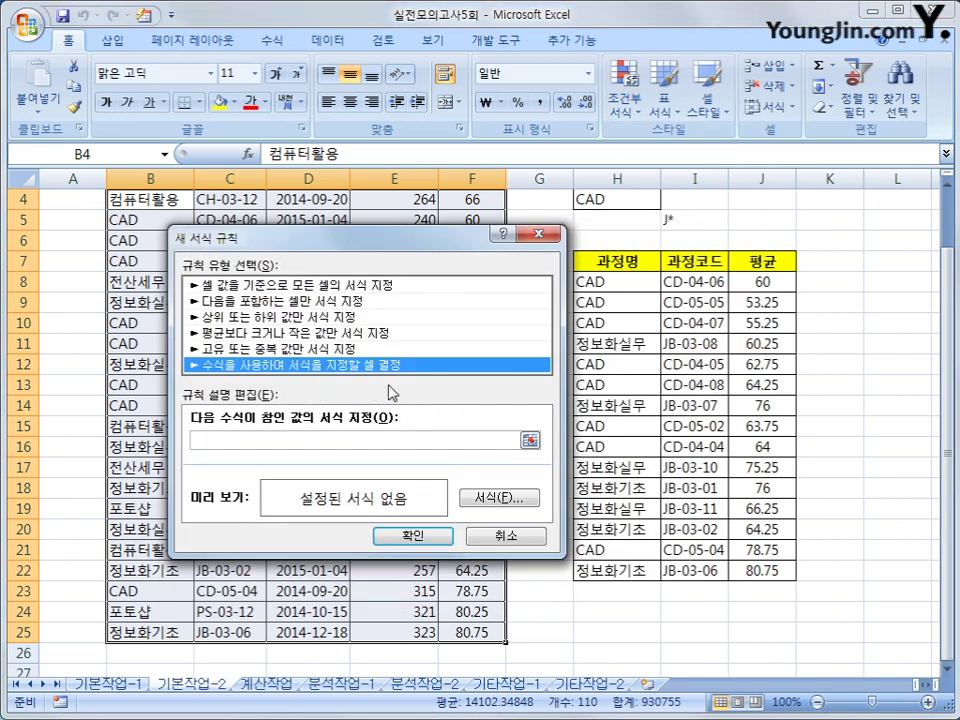
Step: Begin the rule's formula with =or(left($C4,1)=, testing the first character of the course code with a column-absolute reference
left_click(337, 439)
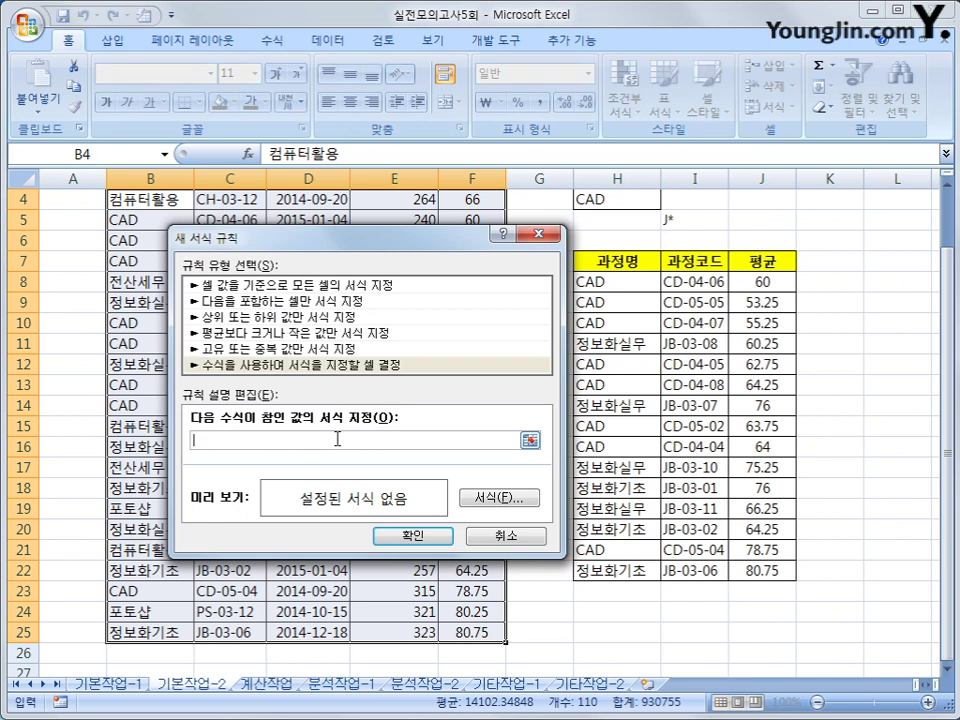
type("ㅋ")
type("or(")
type("left(")
scroll(316, 318, "up", 1)
left_click_drag(330, 237, 418, 274)
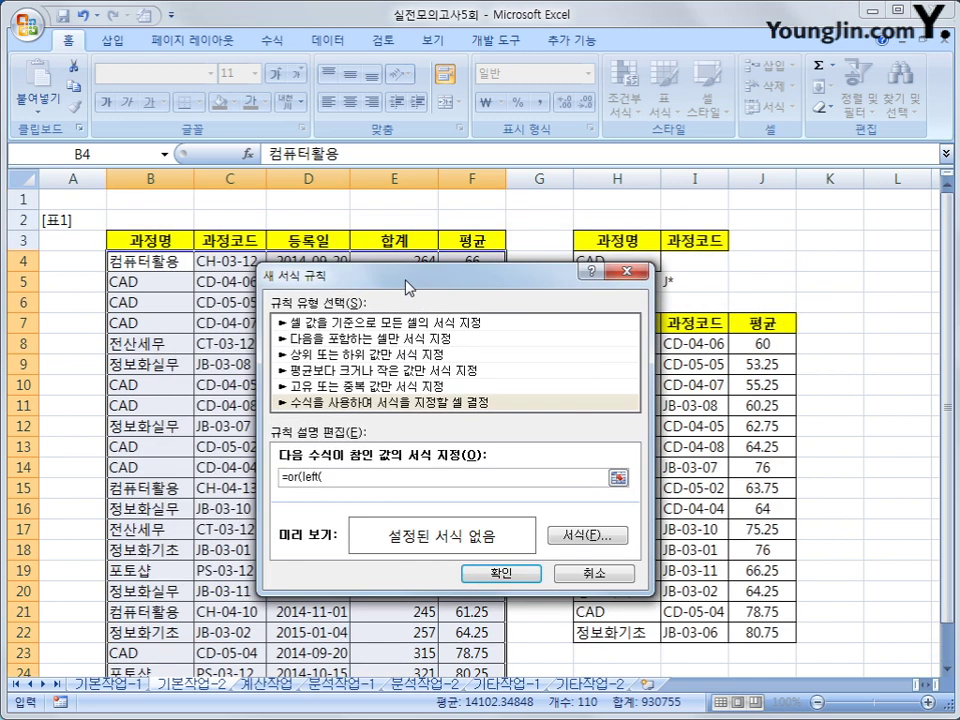
left_click(232, 262)
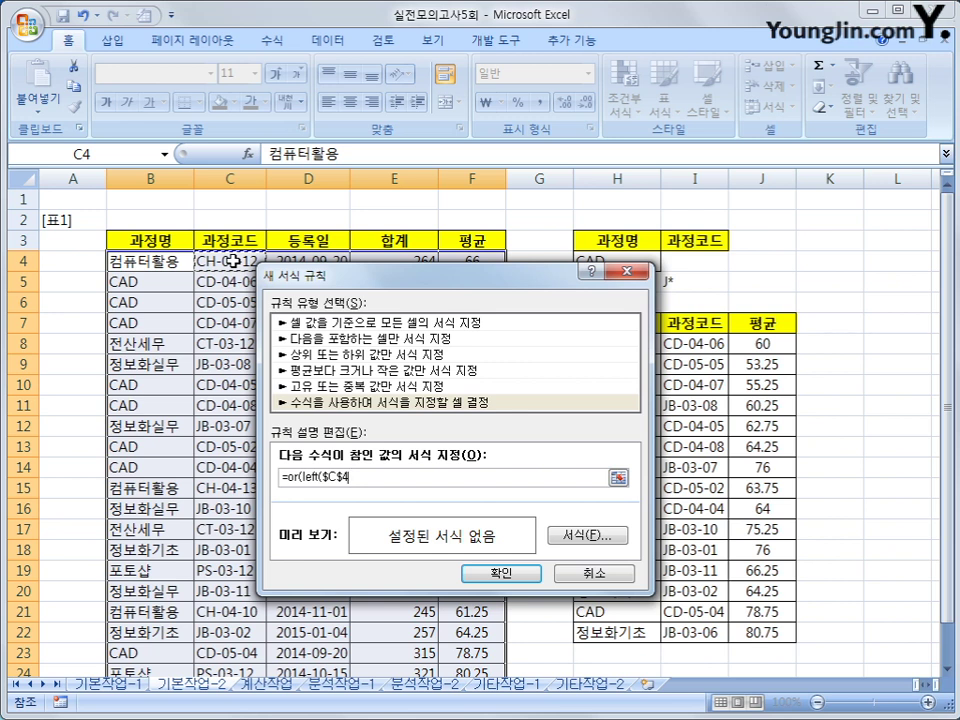
key("F4")
key("F4")
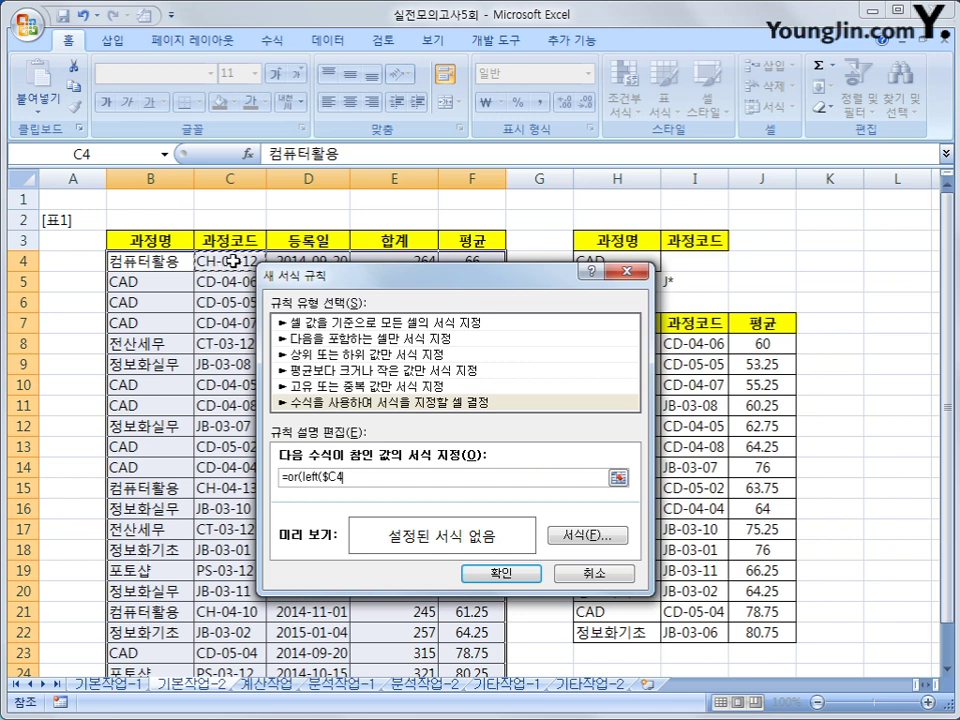
type(",1)=")
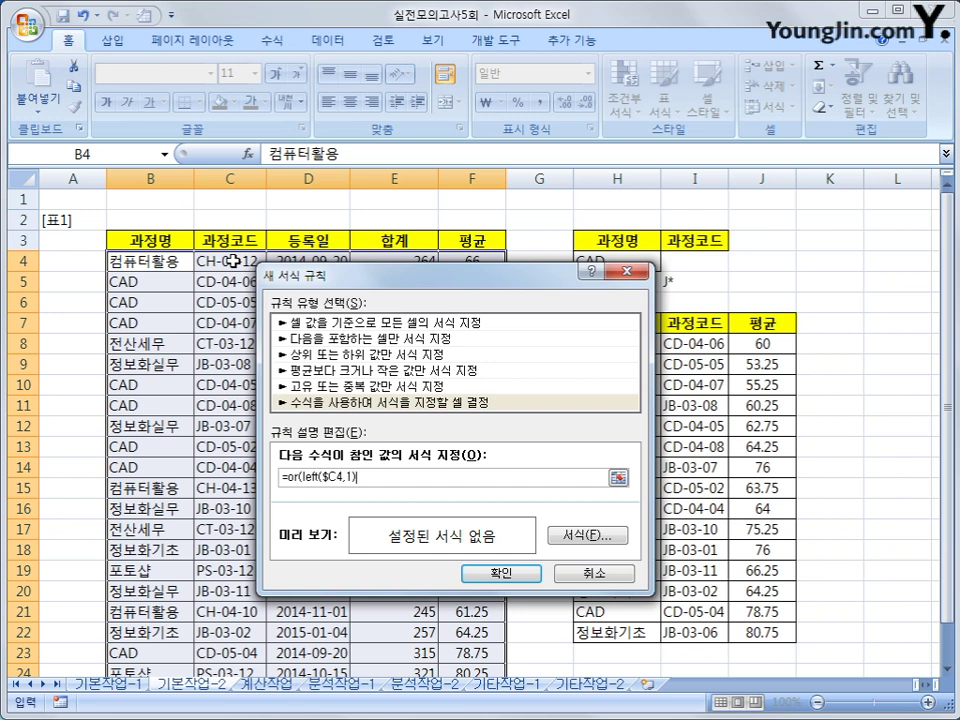
Step: Complete the rule's formula as =or(left($C4,1)="J",left($C4,1)="P")
type("\"J\",left(")
left_click(232, 261)
key("F4")
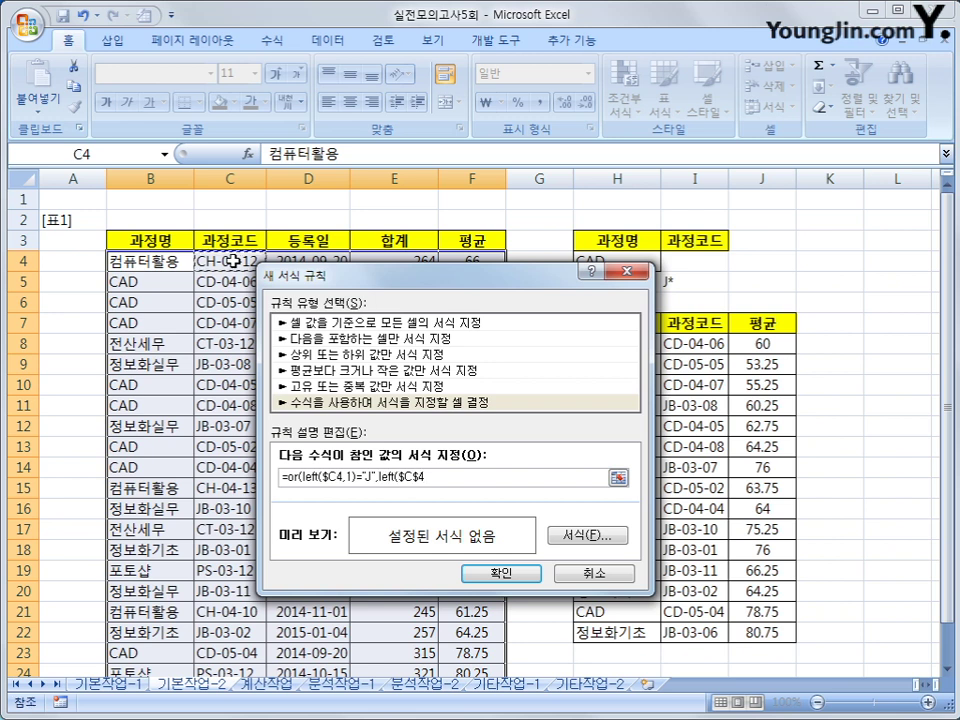
key("F4")
type(",1)=")
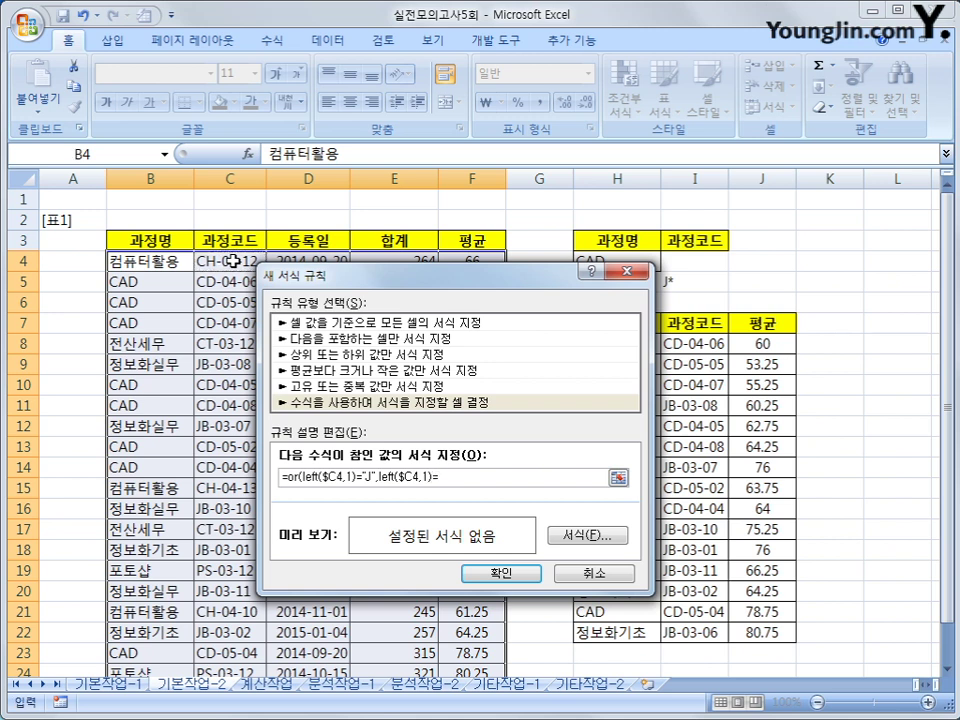
type("\"P\")")
Step: Give the rule a bold (굵게) font style in standard red and apply it to the course table
left_click(566, 541)
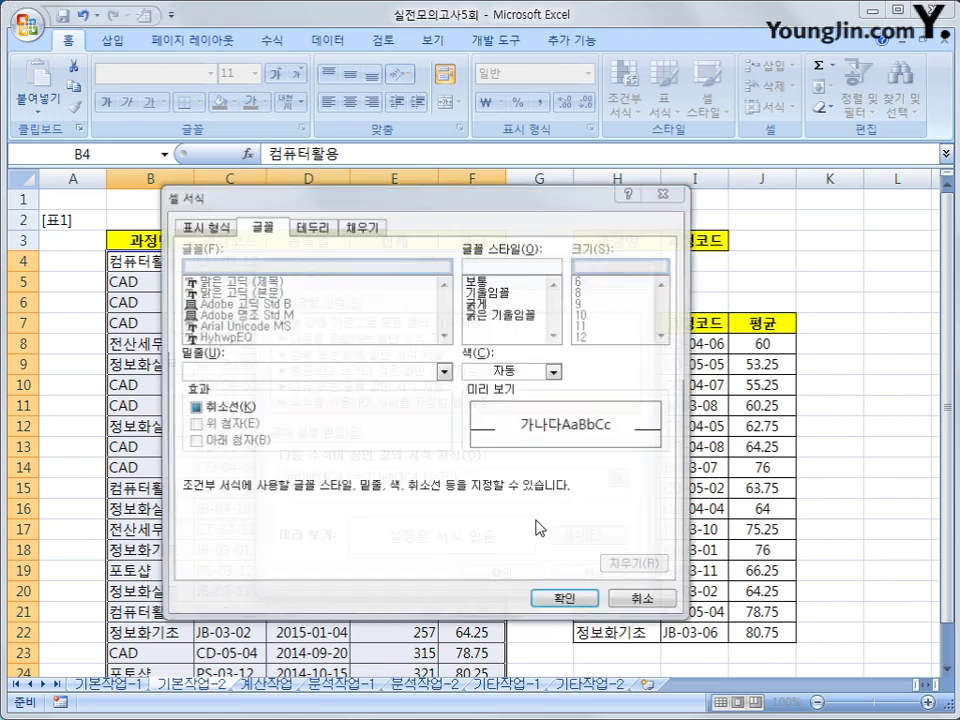
left_click(500, 315)
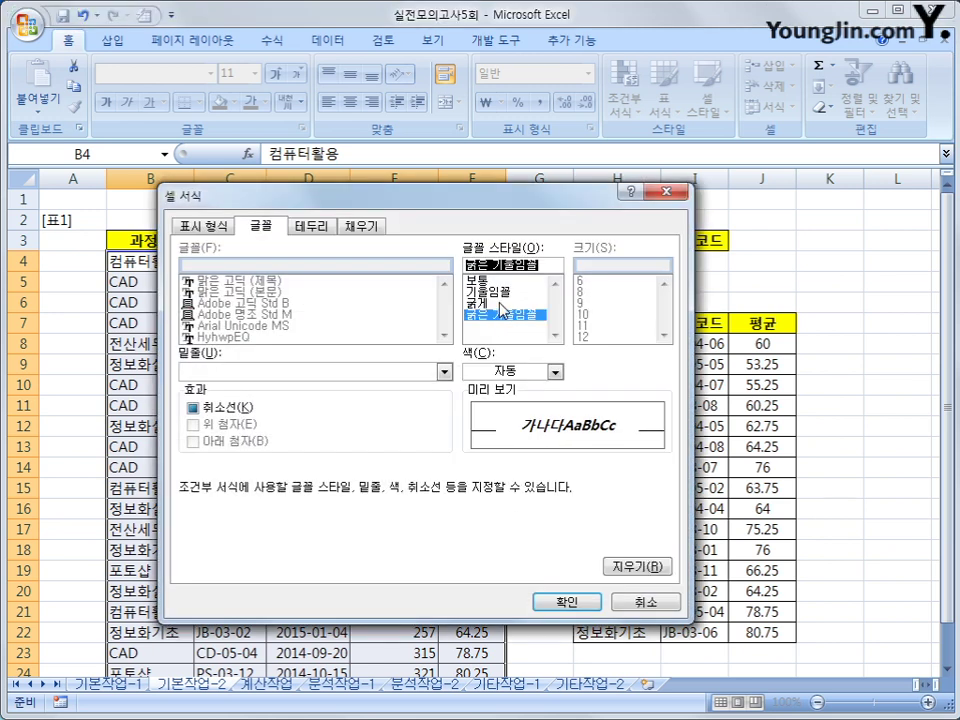
left_click(501, 305)
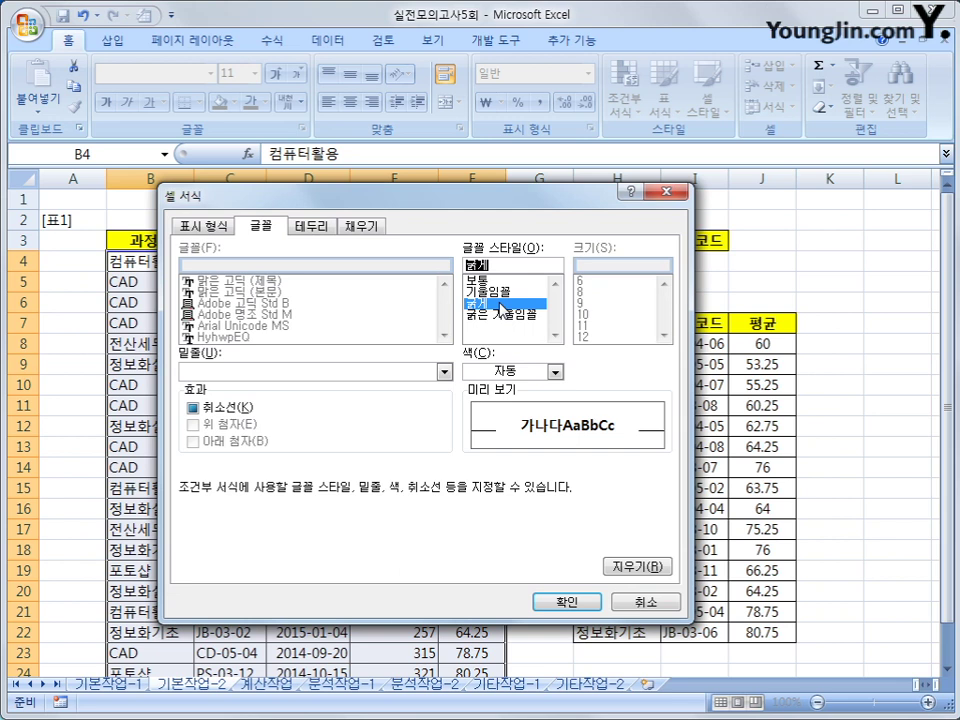
left_click(554, 371)
left_click(487, 538)
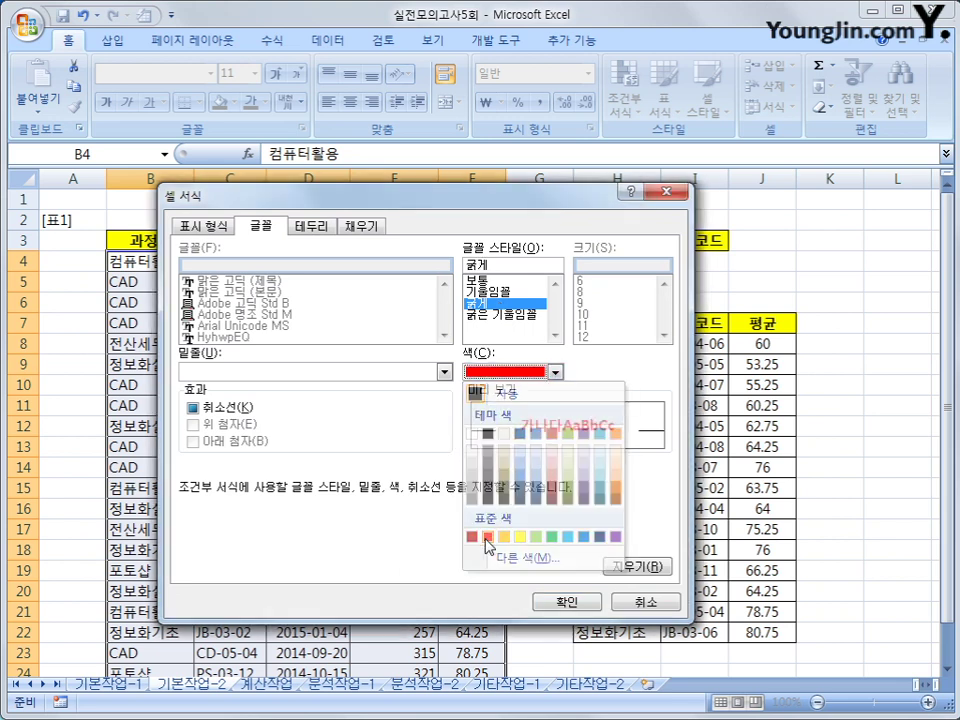
left_click(578, 603)
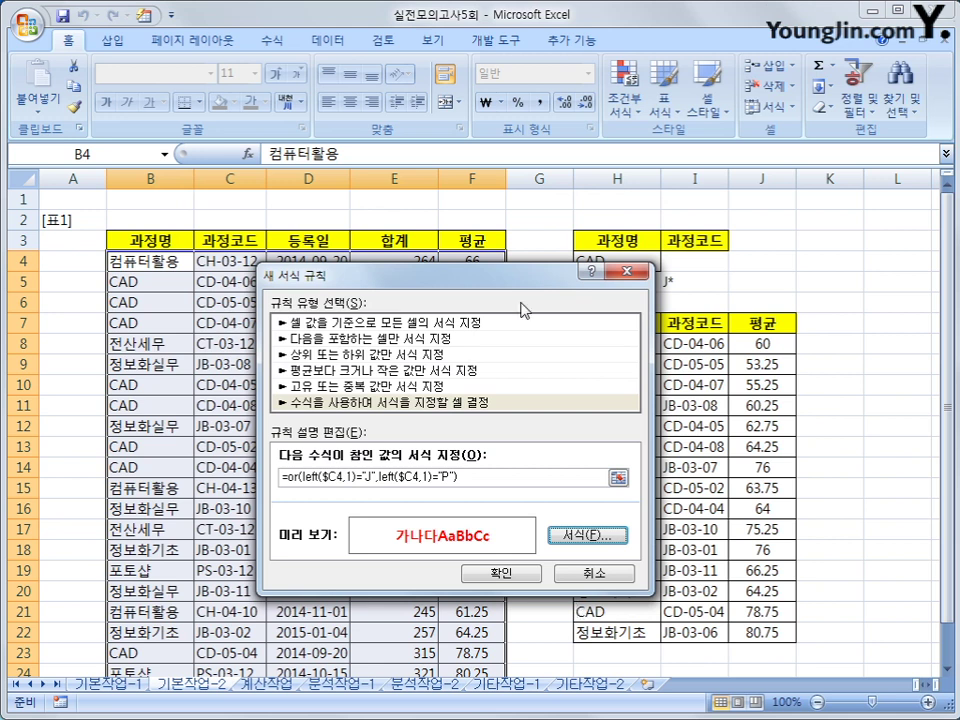
left_click(517, 577)
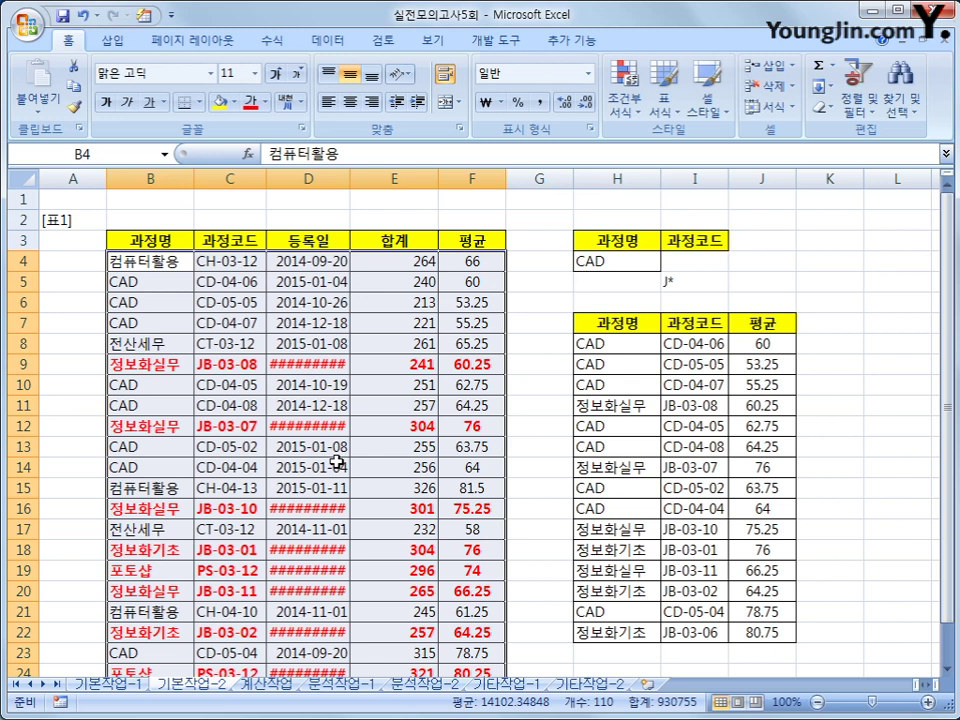
Step: Widen the 등록일 column D slightly so the bold dates fit
left_click_drag(349, 178, 360, 180)
scroll(429, 401, "down", 1)
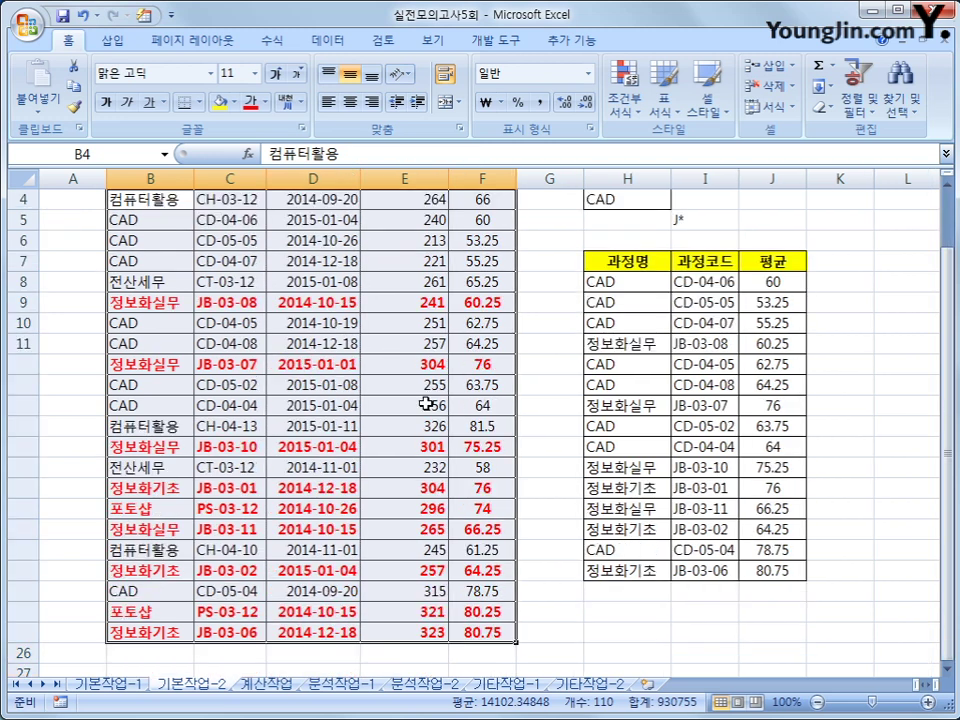
scroll(426, 403, "up", 1)
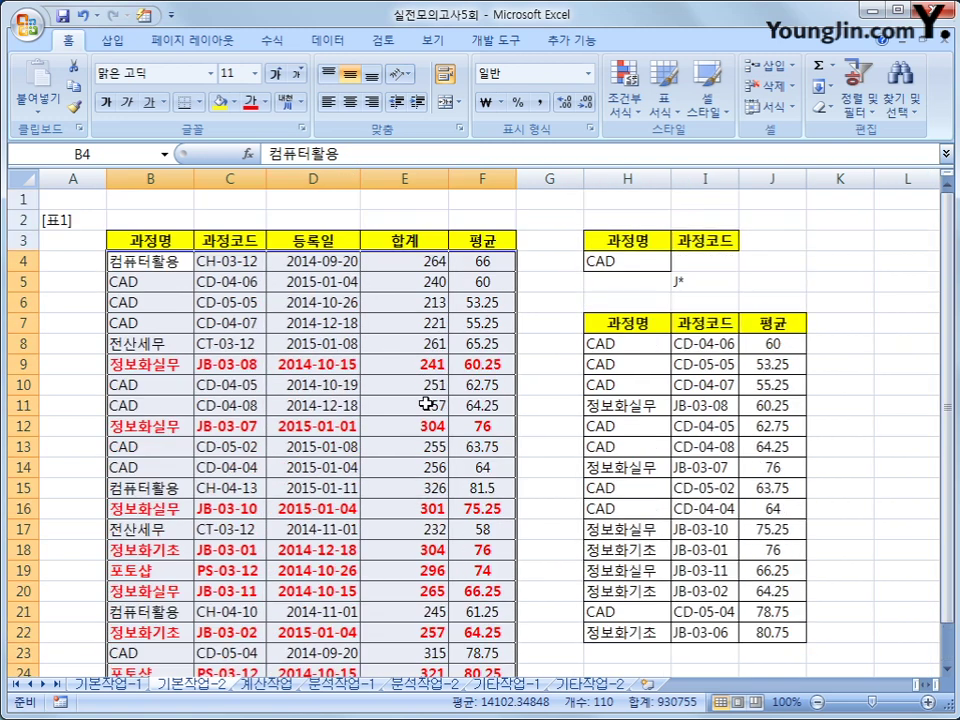
Step: Check the 과정코드 values of the formatted rows in column C against the J and P conditions
left_click(214, 366)
left_click(221, 508)
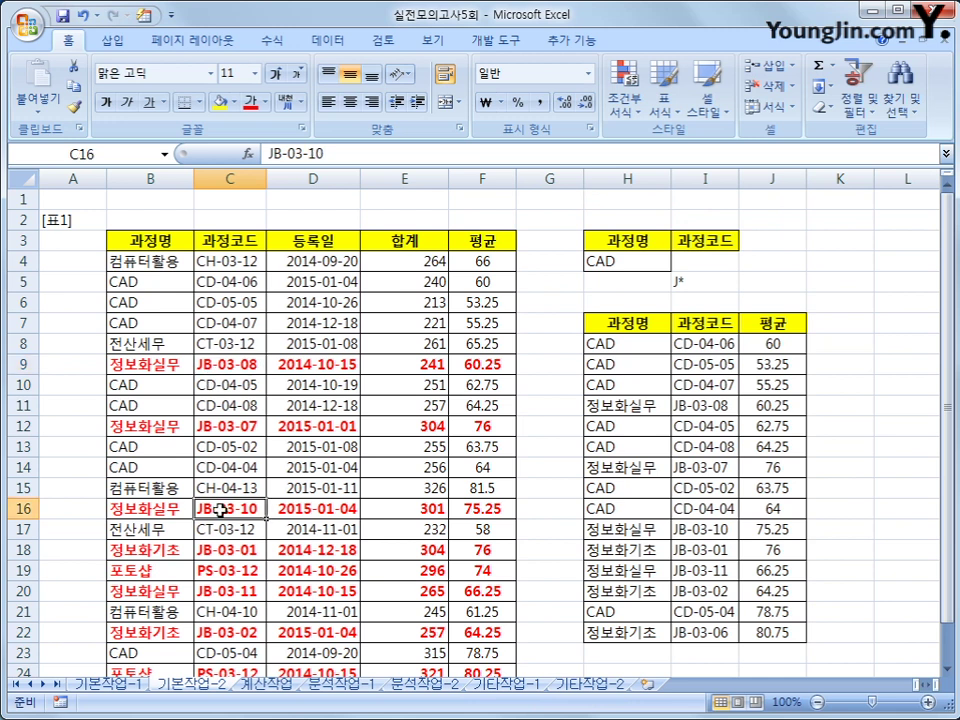
left_click(217, 572)
scroll(217, 572, "down", 2)
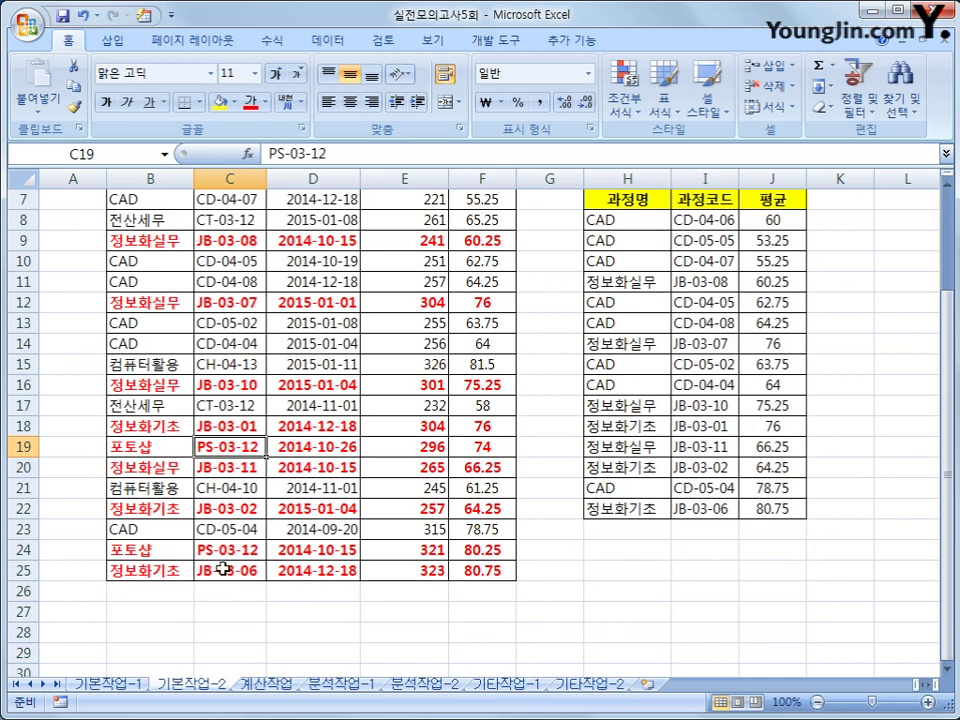
left_click(220, 572)
left_click(222, 550)
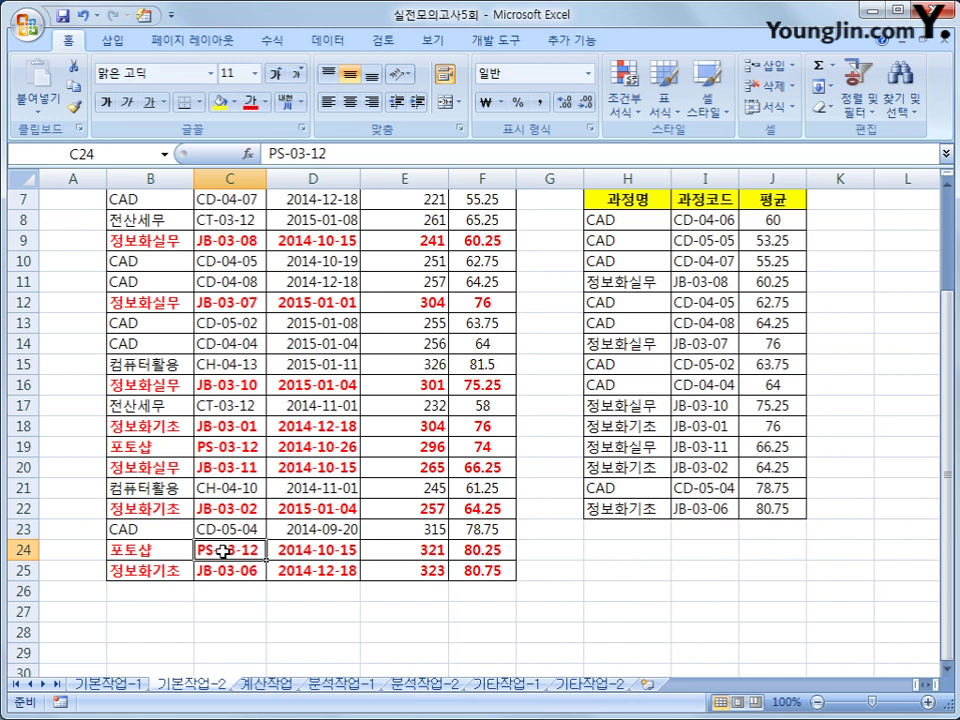
Step: Open the 계산작업 sheet and examine the first student's scores in E3:H3 and the 반영비율 values in C26:F26
left_click(266, 686)
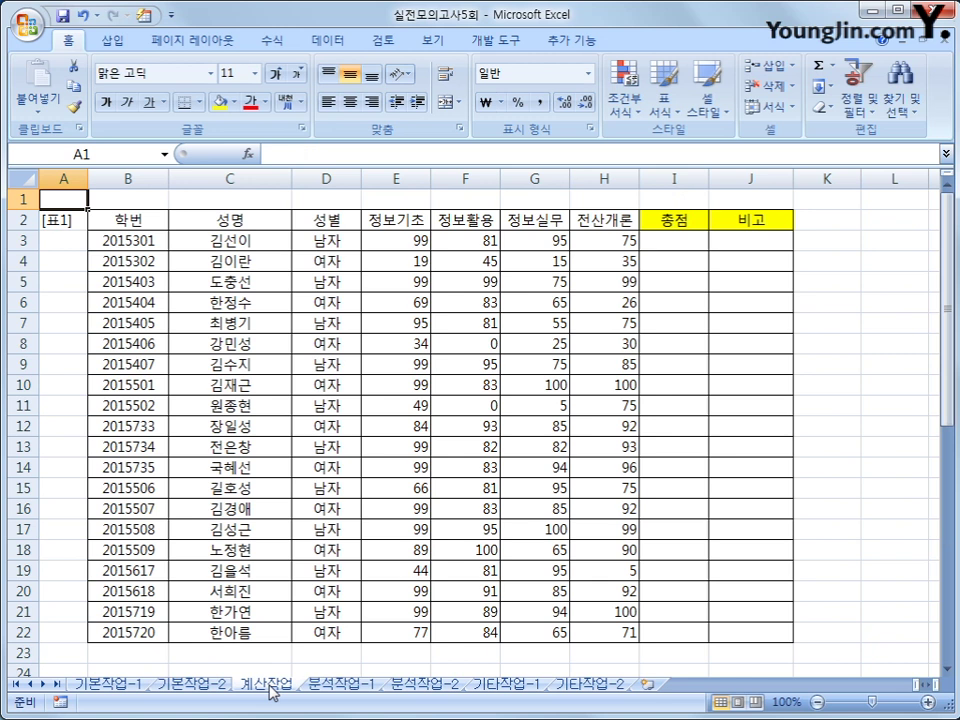
left_click(683, 238)
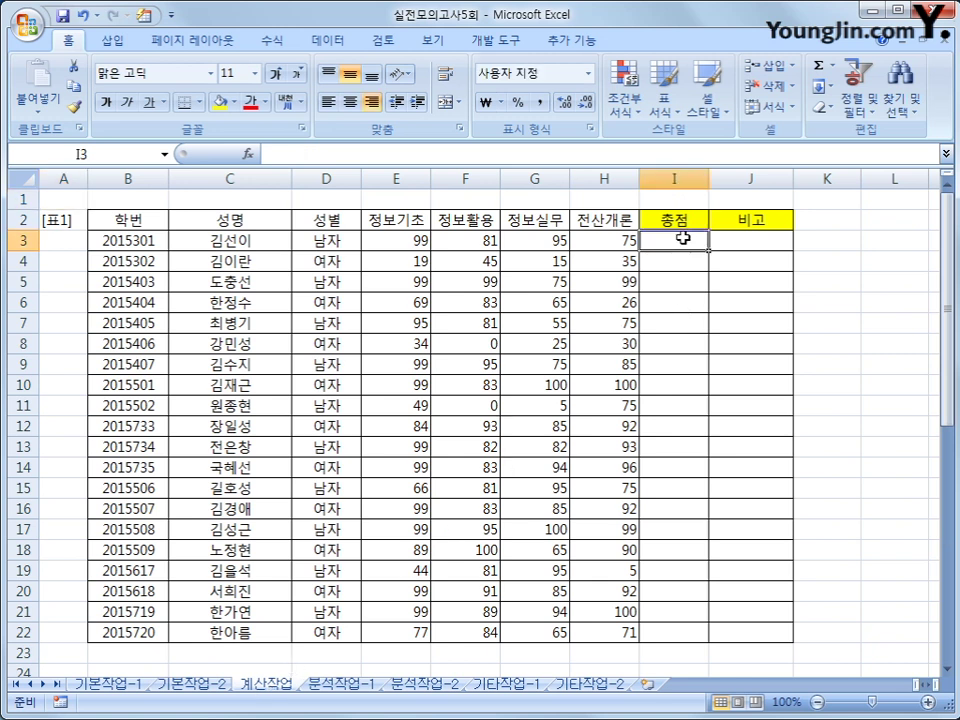
left_click_drag(409, 242, 605, 242)
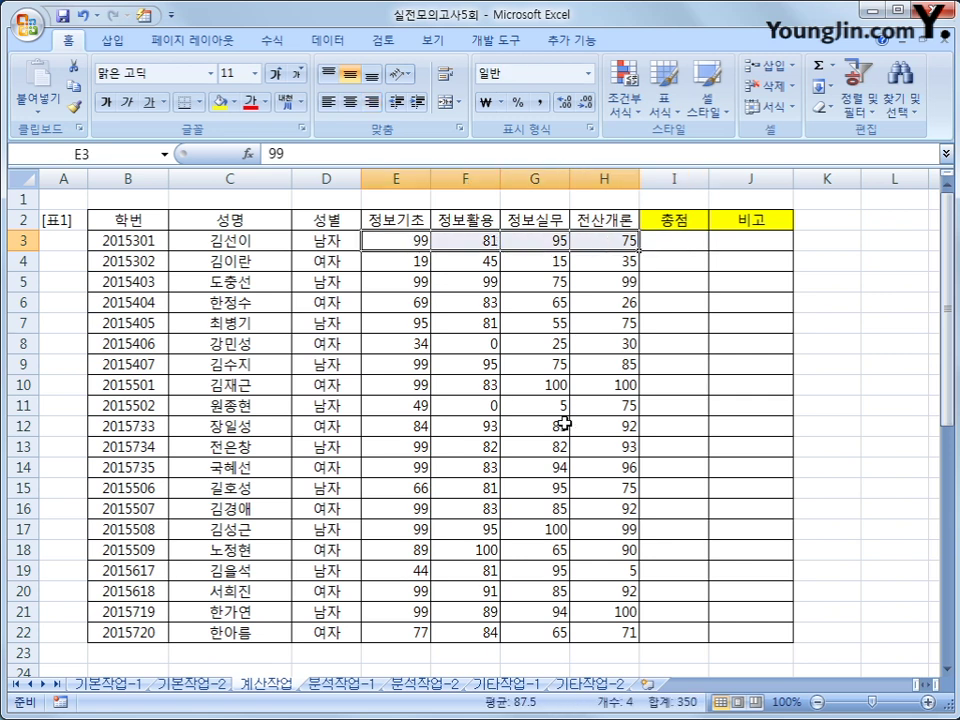
scroll(561, 422, "down", 3)
left_click_drag(225, 530, 470, 531)
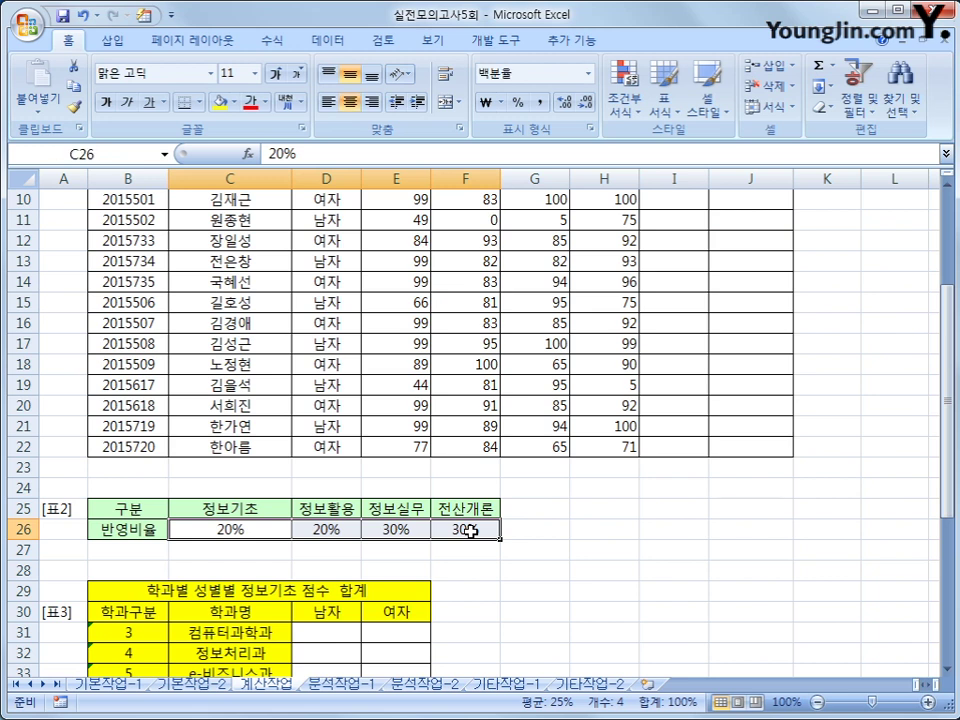
scroll(468, 529, "up", 3)
Step: Enter =SUMPRODUCT(E3:H3,$C$26:$F$26) in I3 to calculate the first student's weighted 총점
left_click(648, 239)
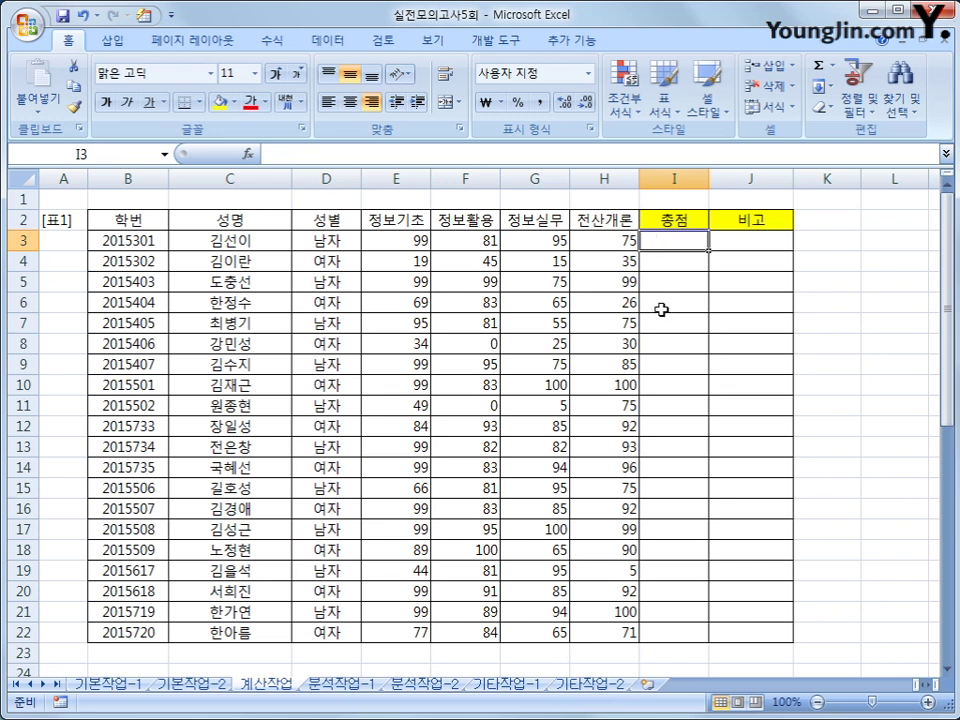
type("=sum")
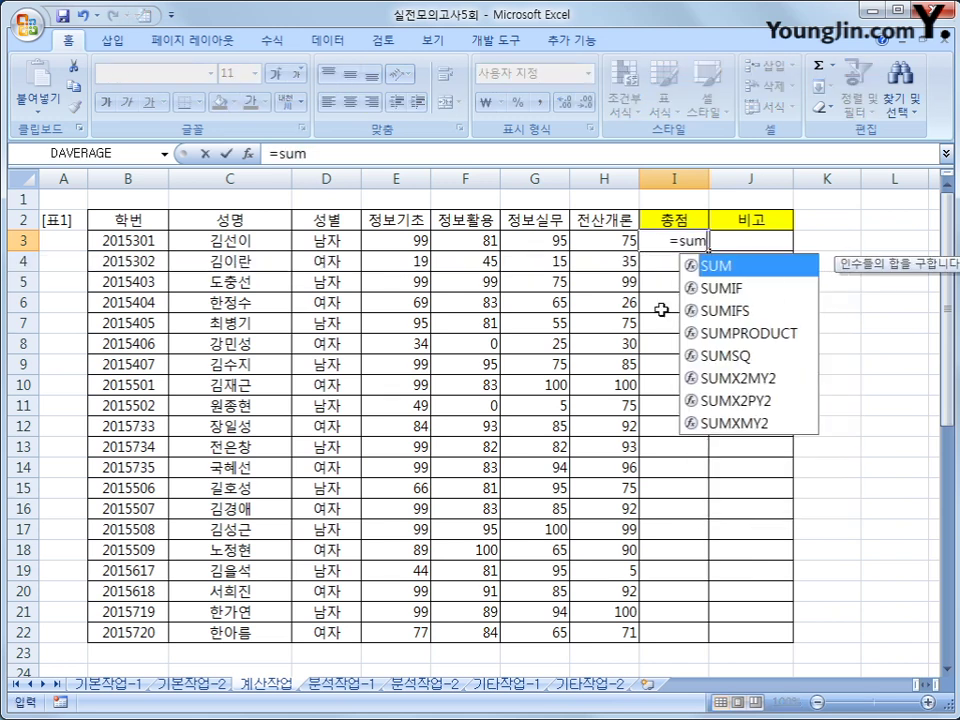
type("p")
key("Tab")
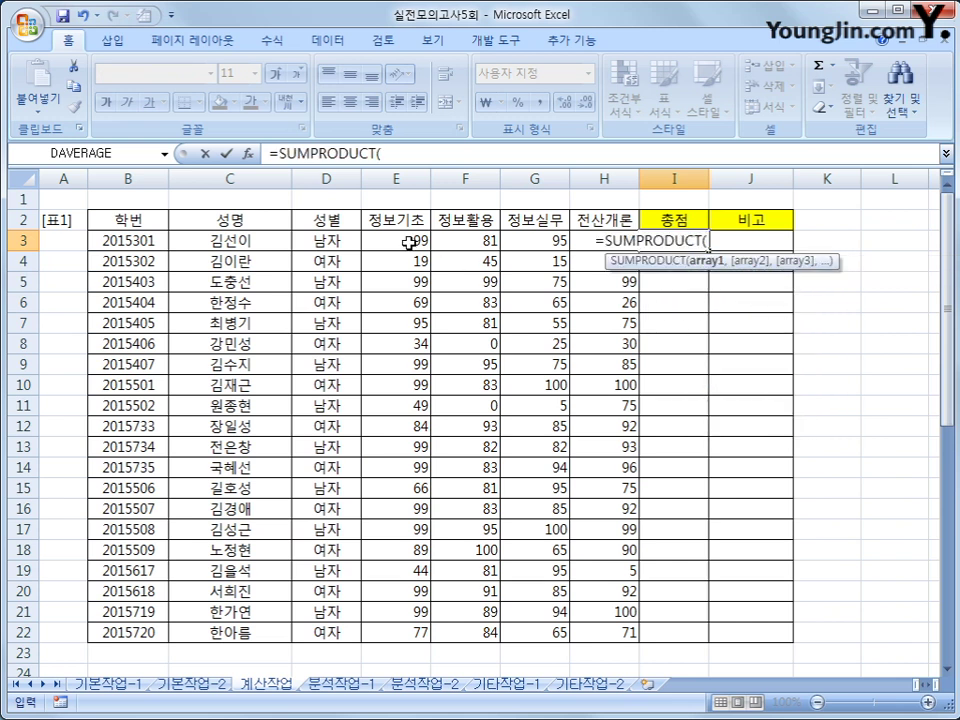
left_click_drag(407, 242, 580, 241)
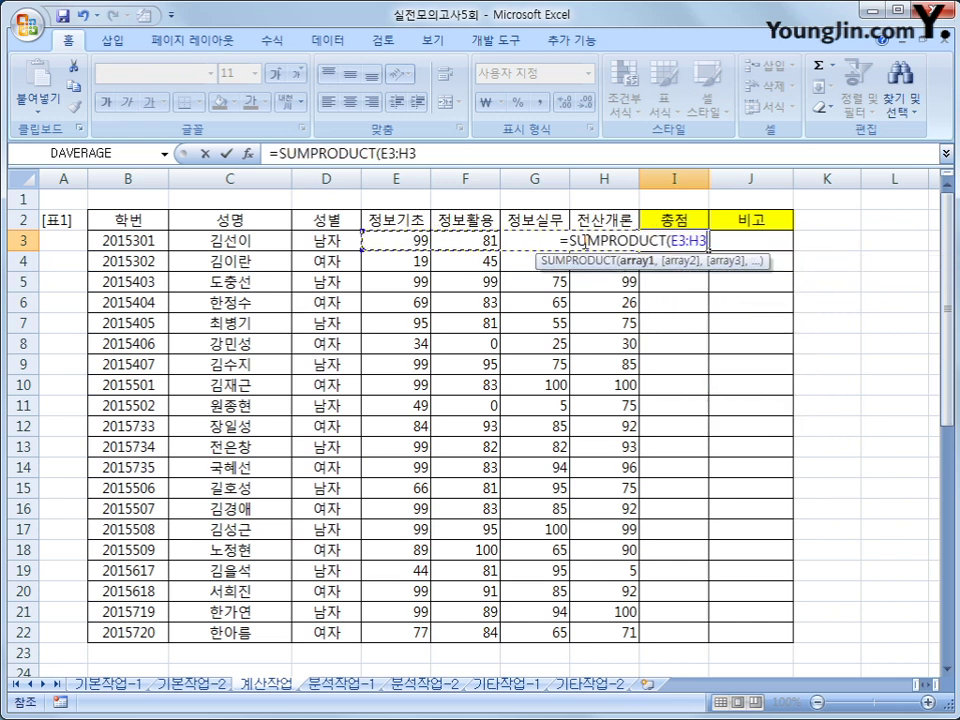
type(",")
scroll(381, 544, "down", 2)
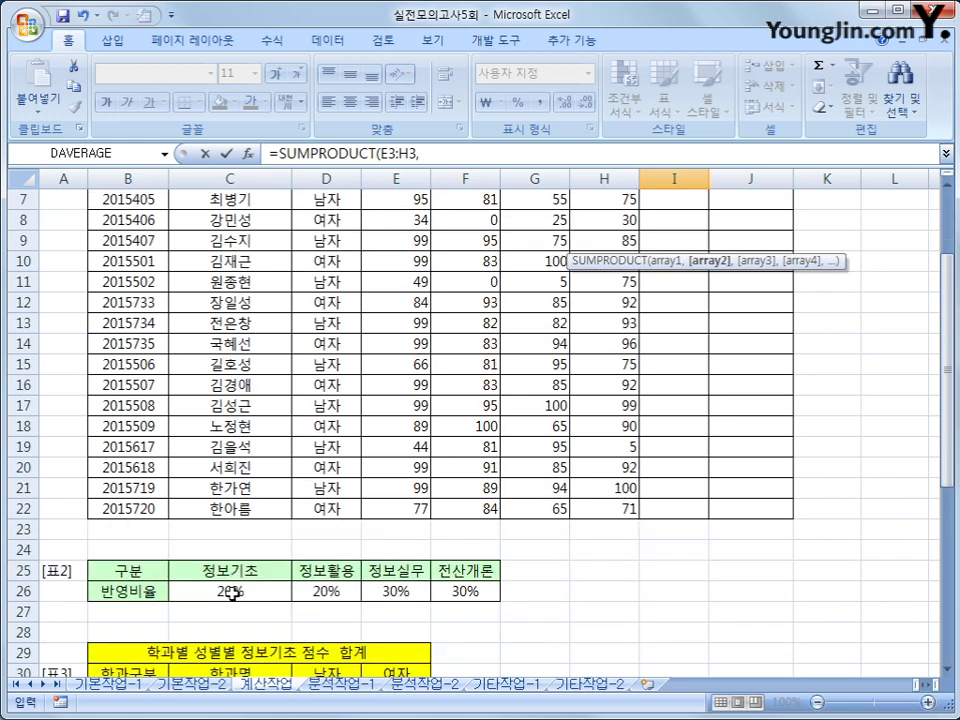
left_click_drag(230, 591, 443, 588)
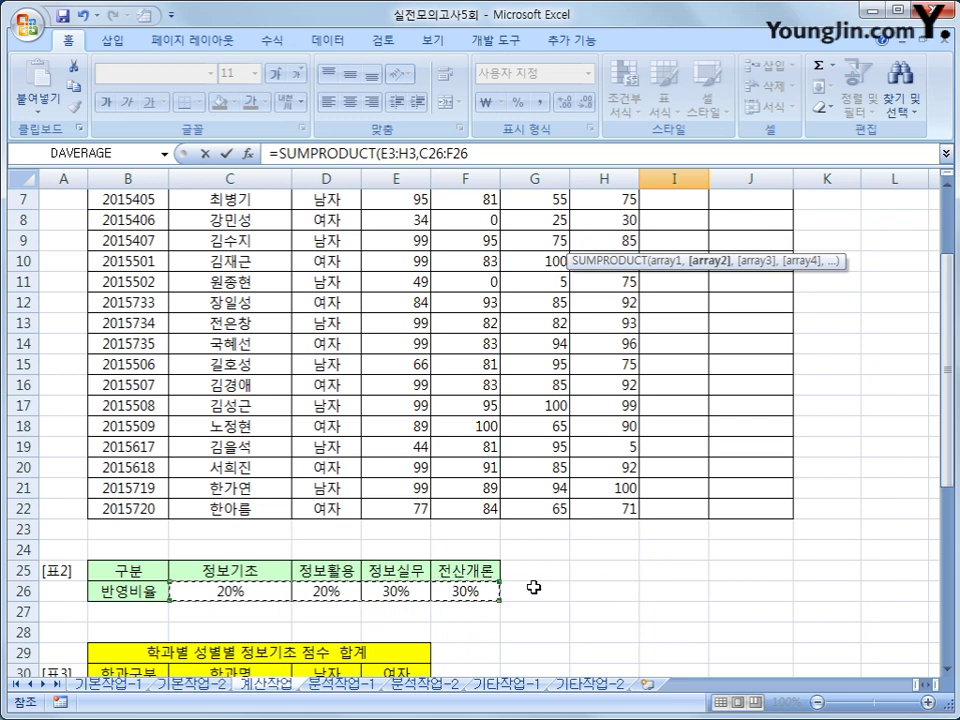
key("F4")
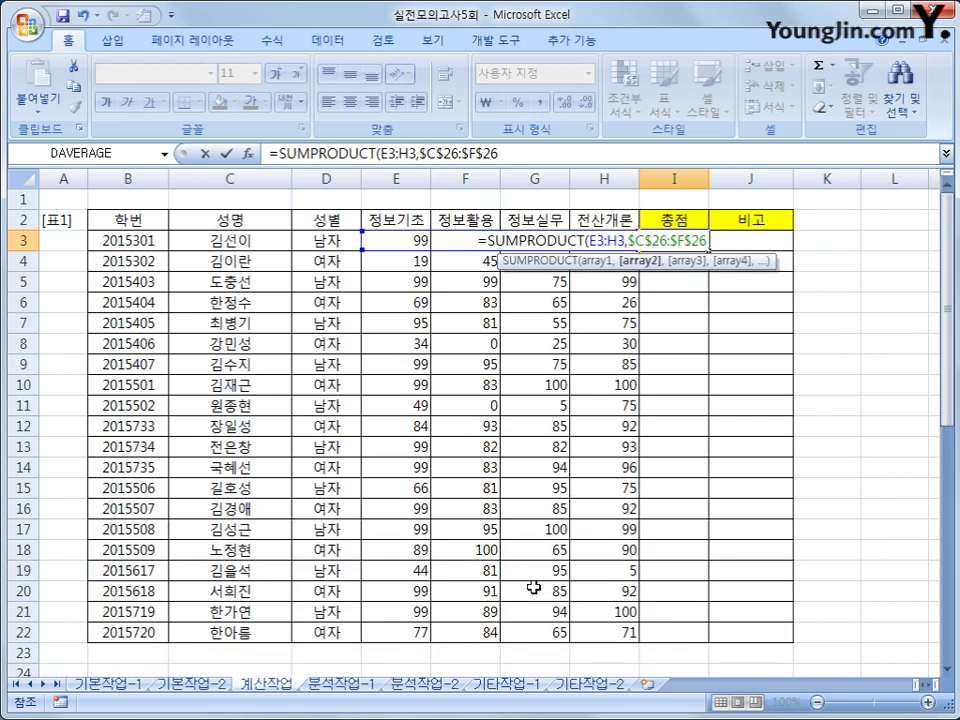
type(")")
key("Return")
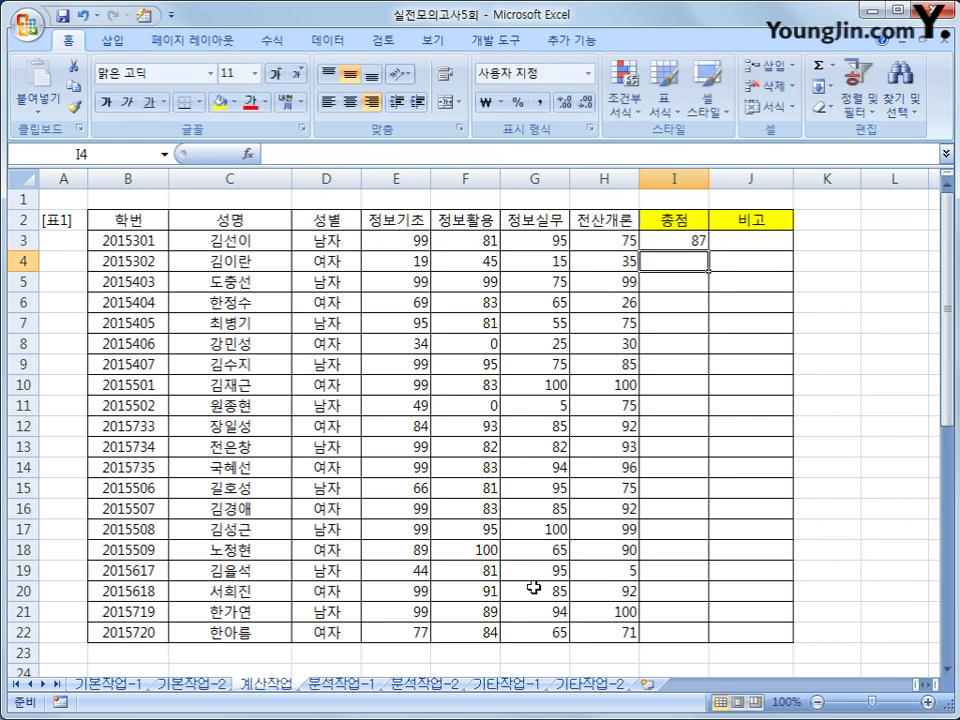
Step: Fill the 총점 formula from I3 down through I22
left_click(690, 246)
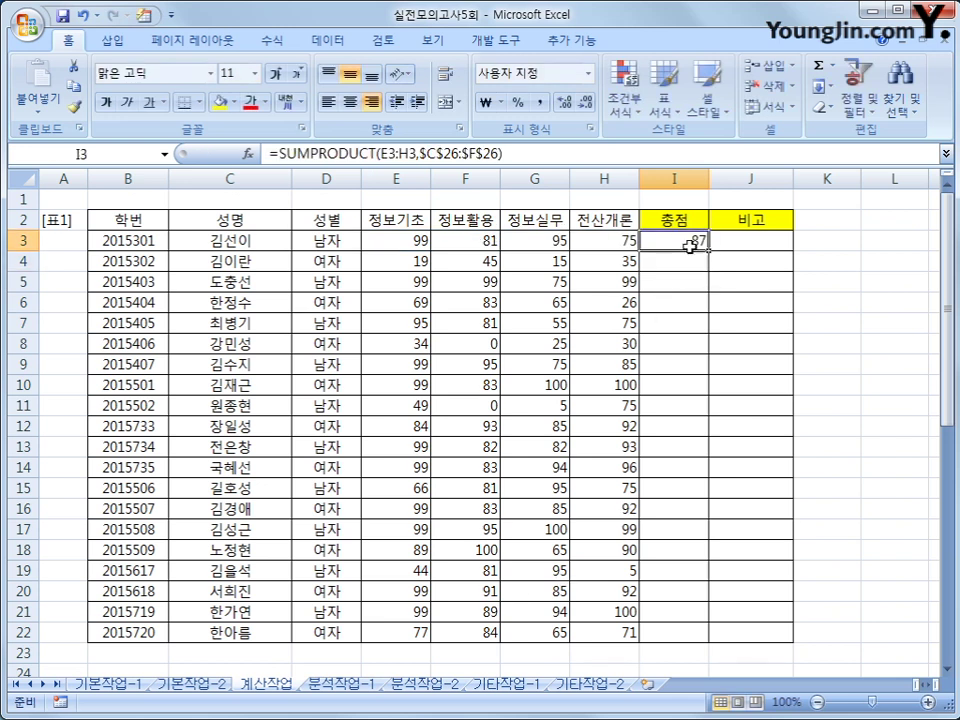
double_click(708, 250)
scroll(681, 281, "down", 4)
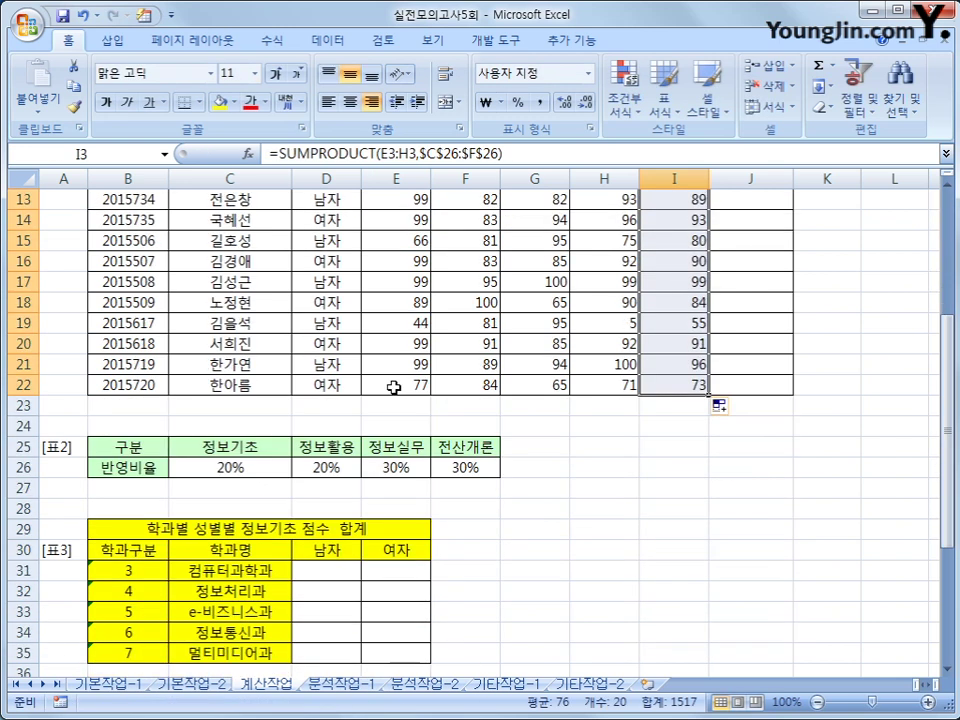
scroll(246, 480, "up", 4)
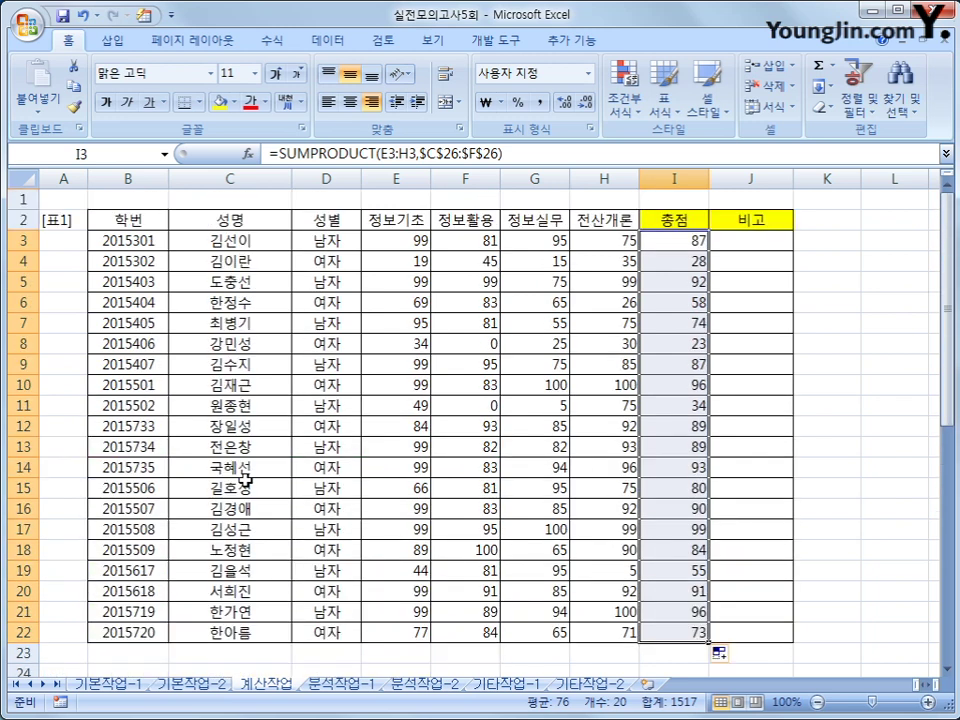
scroll(246, 480, "down", 3)
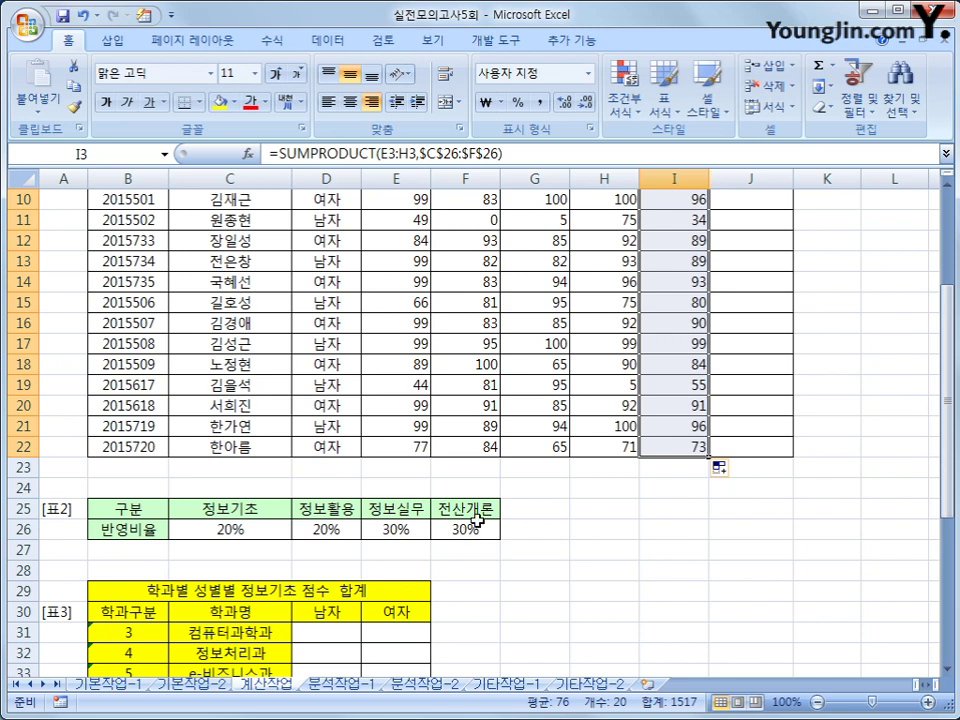
scroll(643, 414, "up", 3)
left_click(676, 242)
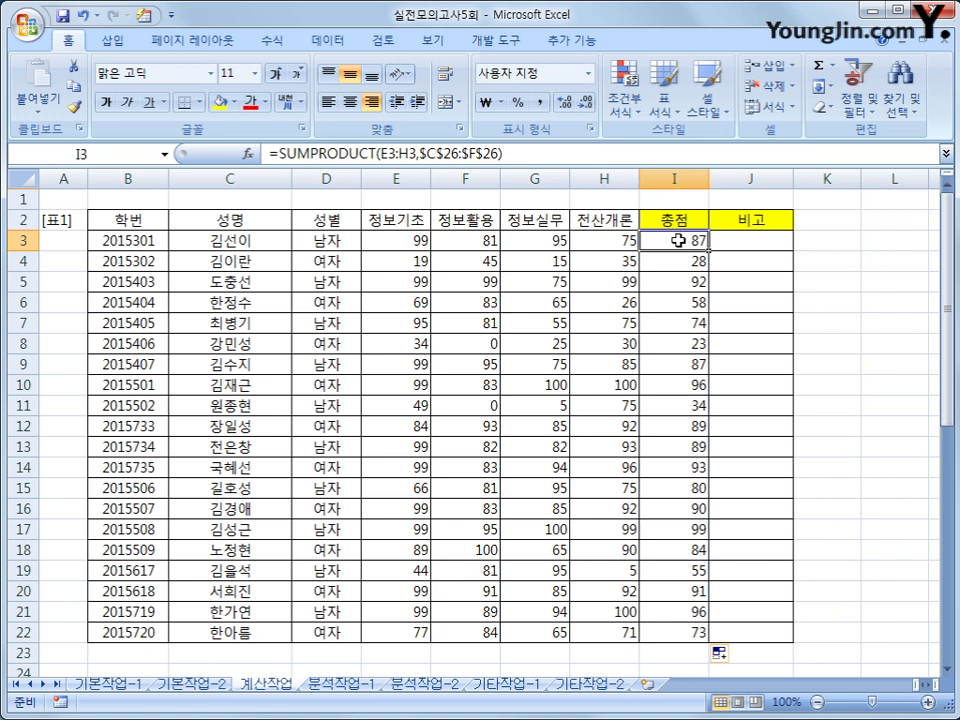
Step: Wrap the I3 formula in an IF test so it reads =IF(E3<40,0,SUMPRODUCT(E3:H3,$C$26:$F$26))
left_click(272, 153)
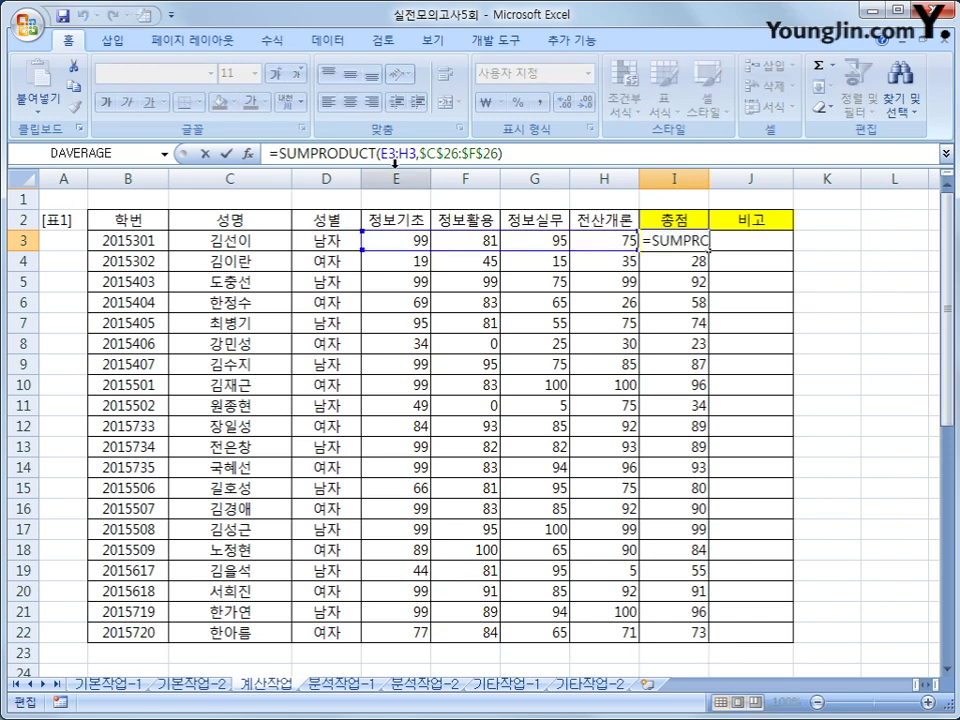
type("if(")
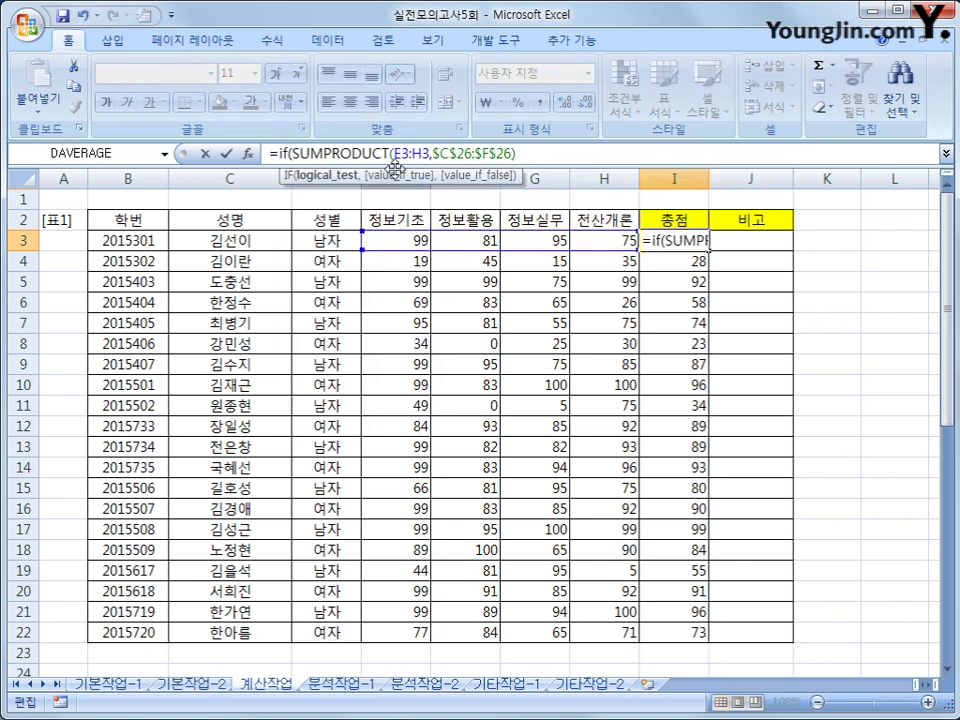
left_click(399, 240)
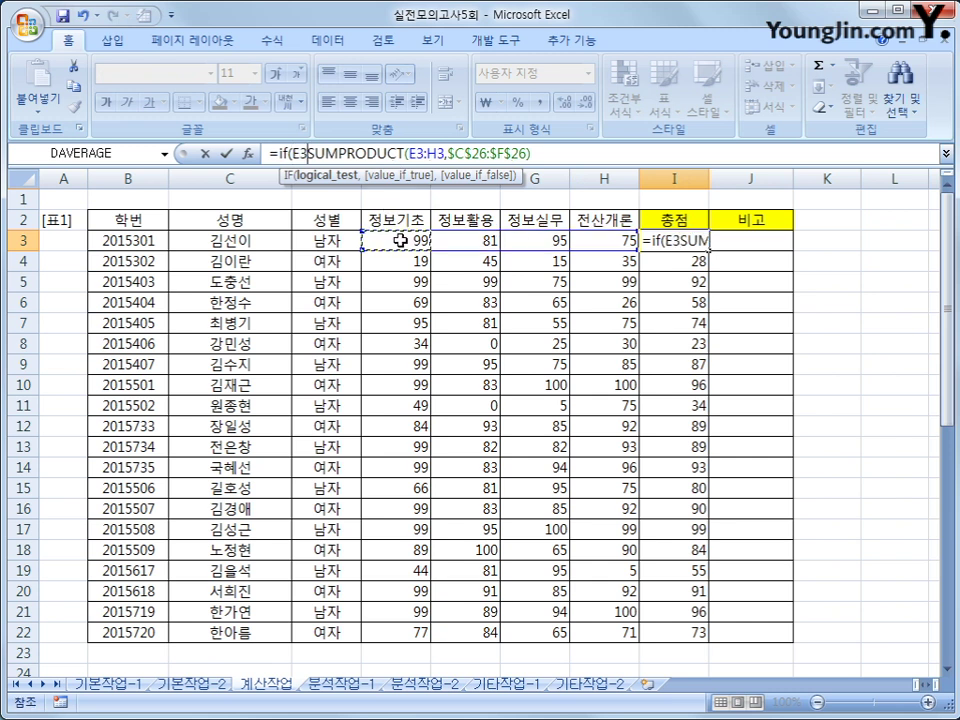
type("<")
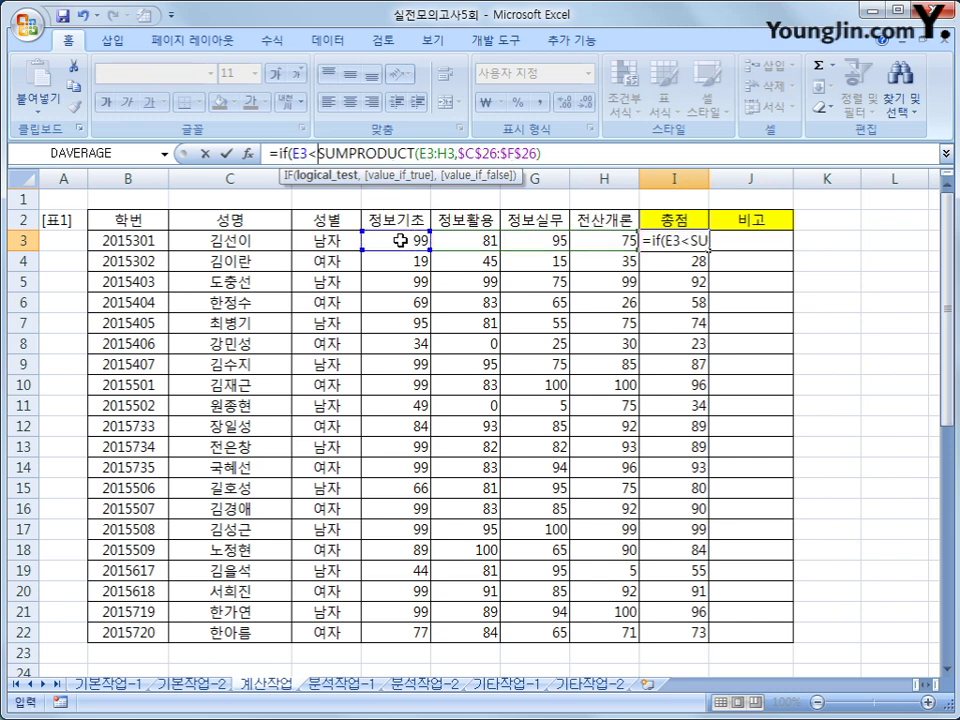
type("40,0")
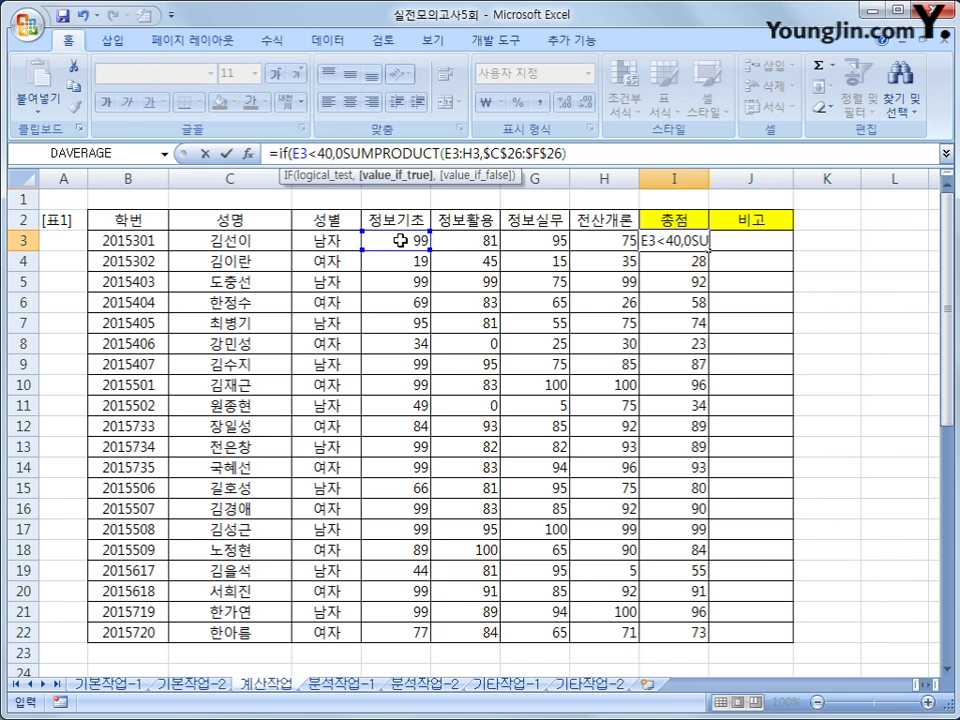
type(",")
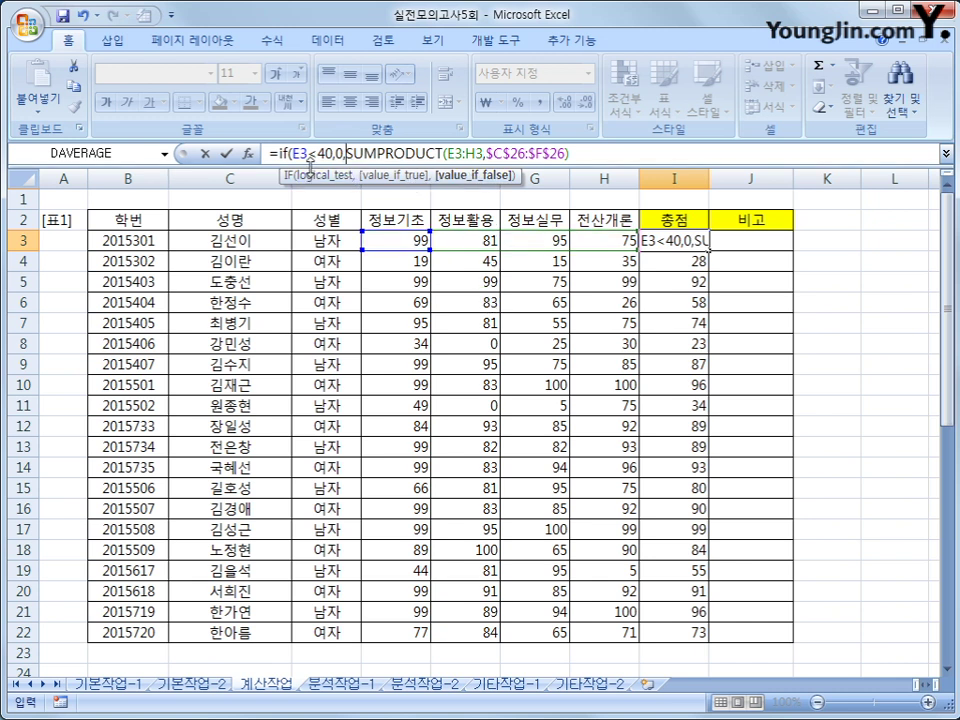
left_click(580, 153)
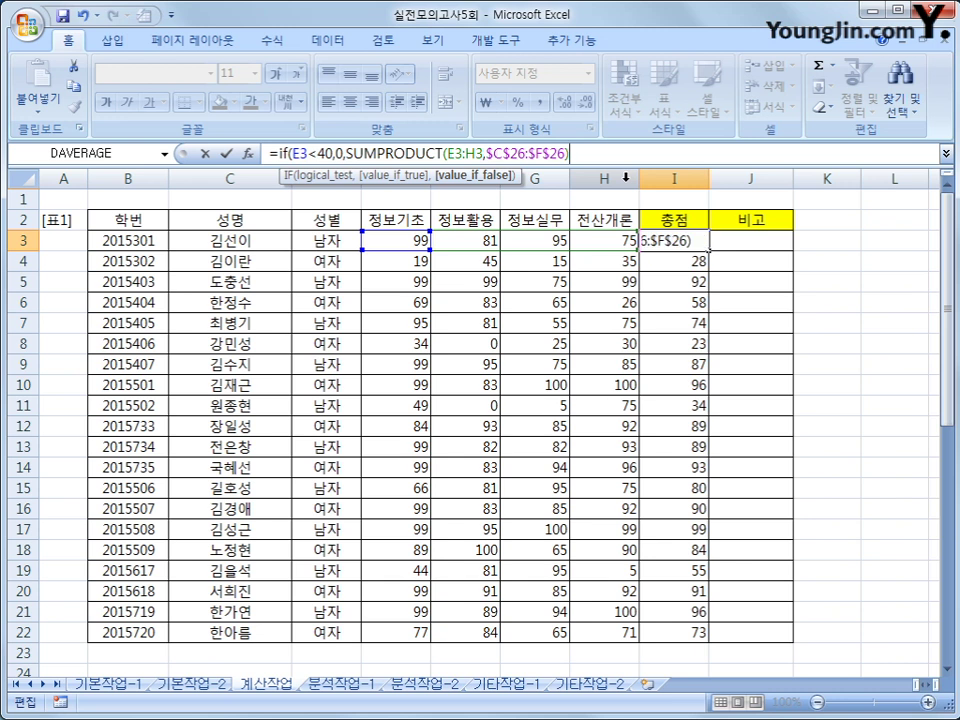
type(")")
key("Return")
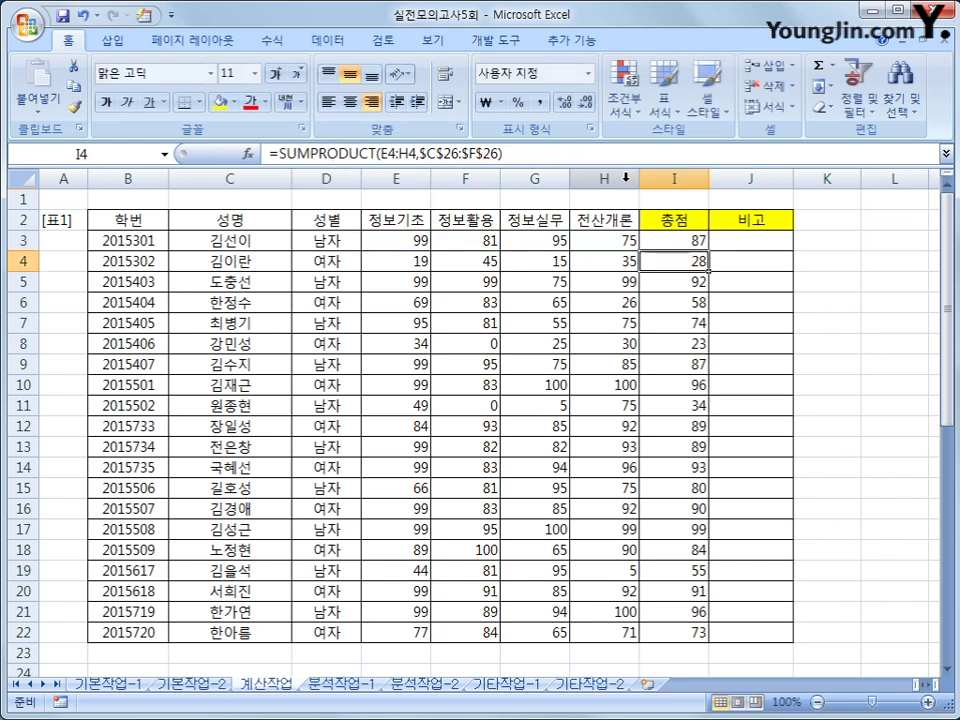
Step: Fill the revised 총점 formula from I3 down through I22 and check it against the 정보기초 scores in rows 4 and 8
left_click(699, 247)
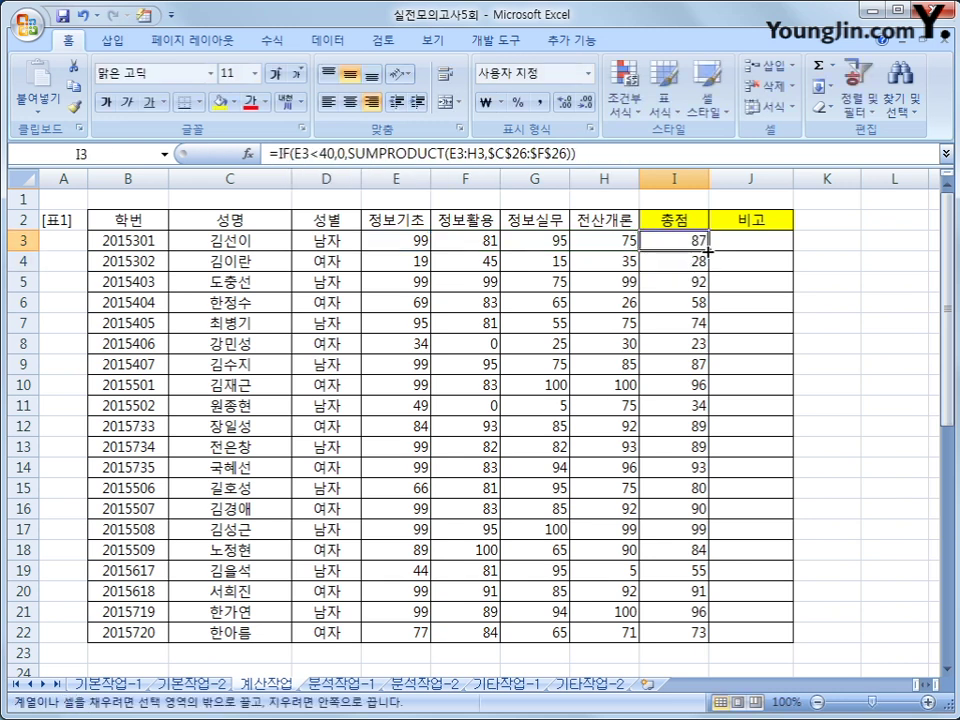
double_click(708, 251)
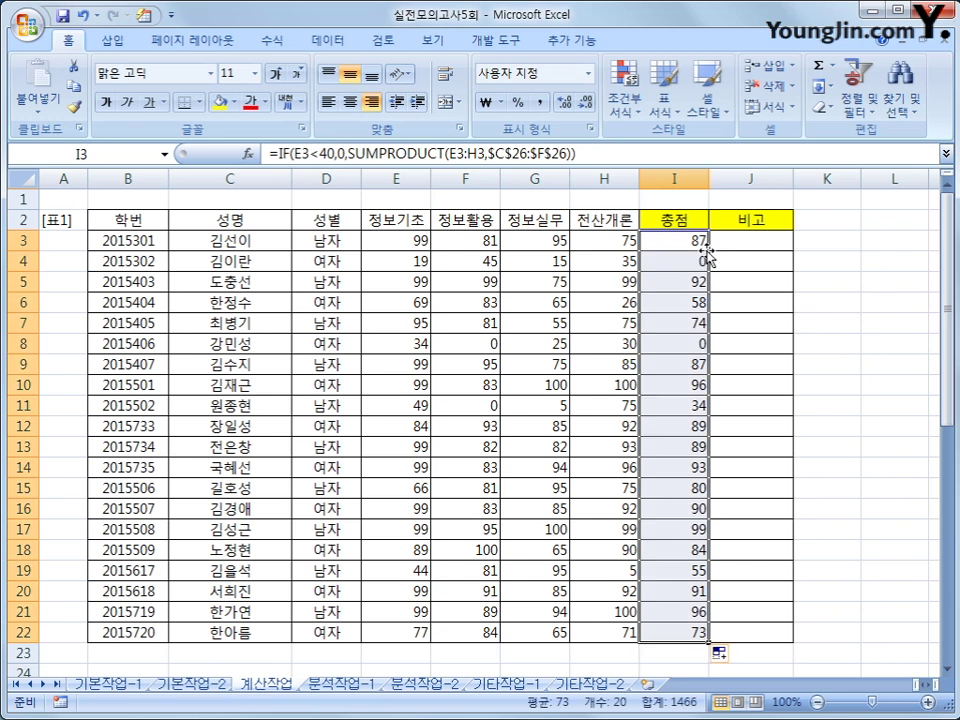
left_click(680, 264)
left_click(413, 265)
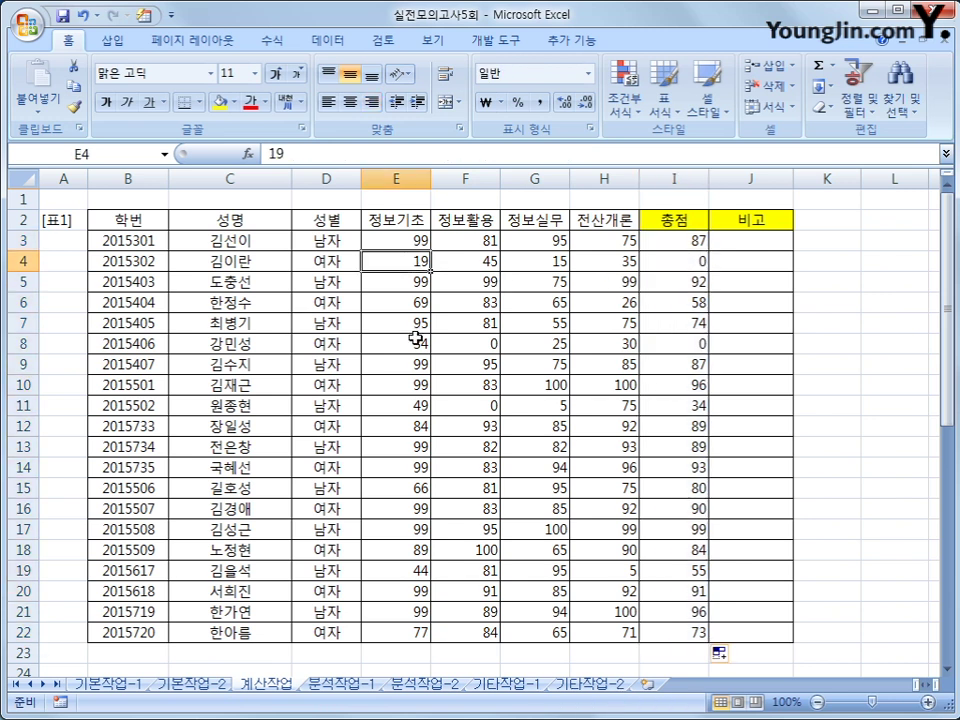
left_click_drag(414, 340, 680, 342)
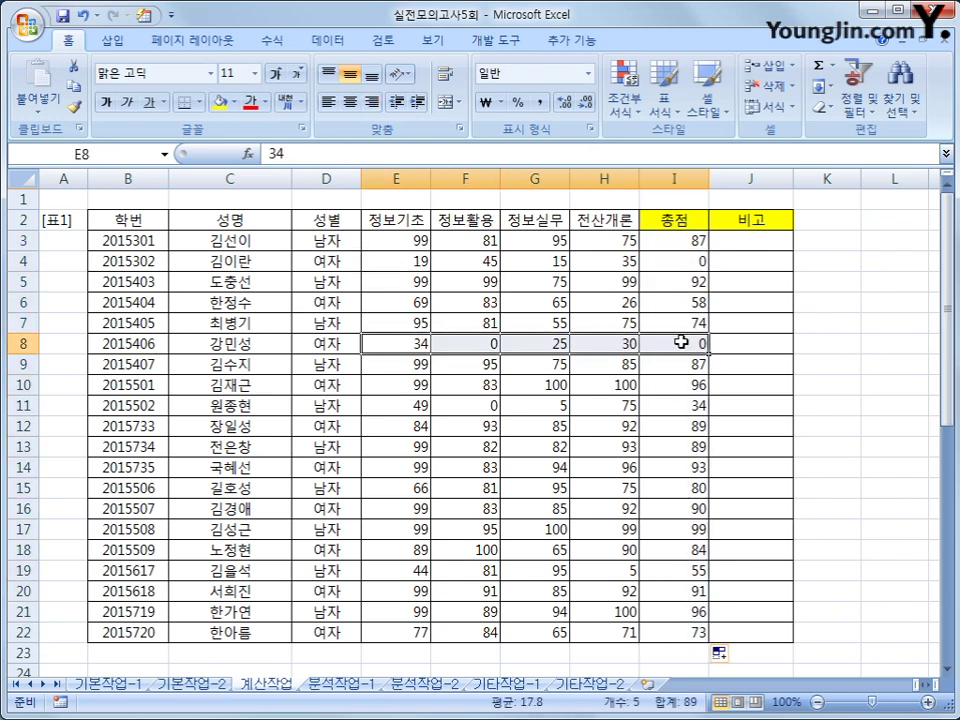
left_click(685, 242)
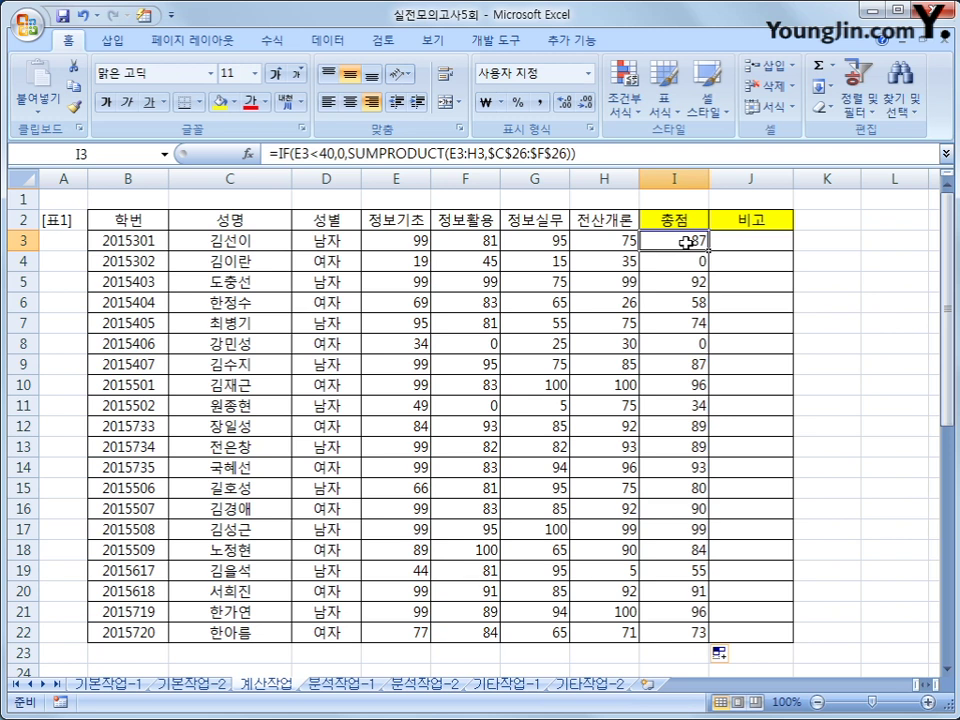
Step: Start a formula with =sum(( in D31 of [표3] for the 컴퓨터과학과 남자 total of 정보기초 scores
scroll(685, 242, "down", 3)
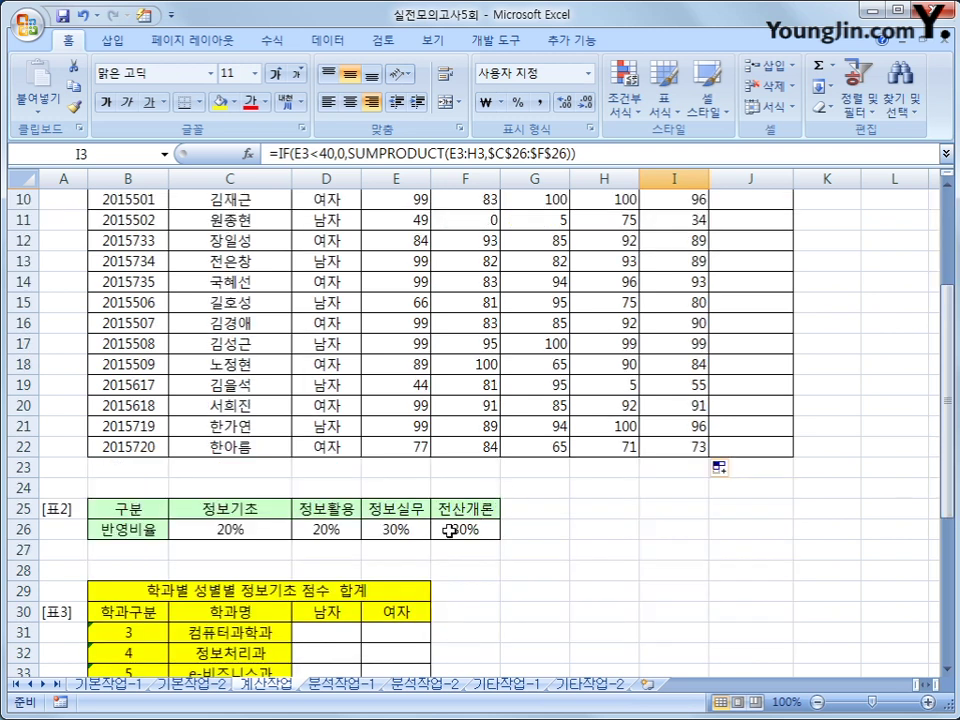
scroll(450, 530, "down", 1)
left_click(157, 551)
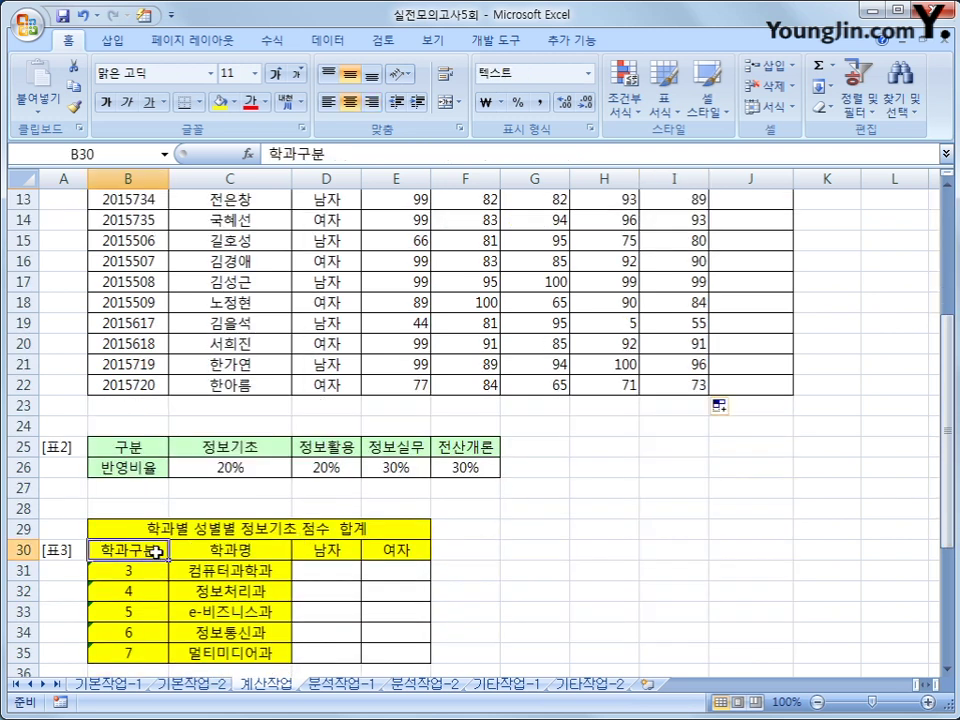
left_click_drag(349, 551, 417, 550)
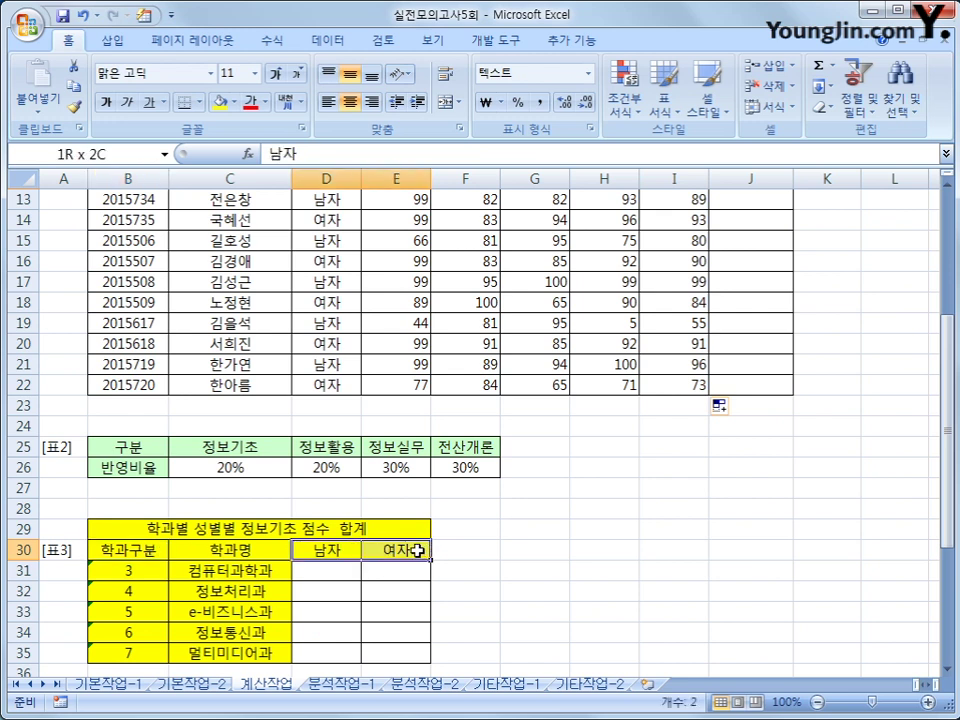
left_click(353, 573)
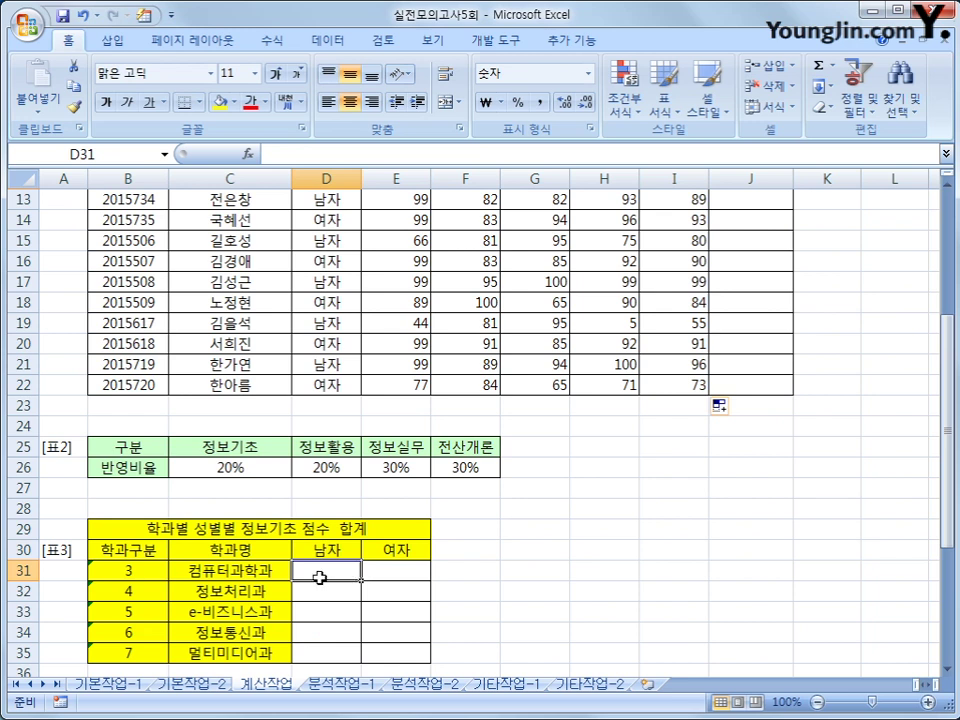
type("=")
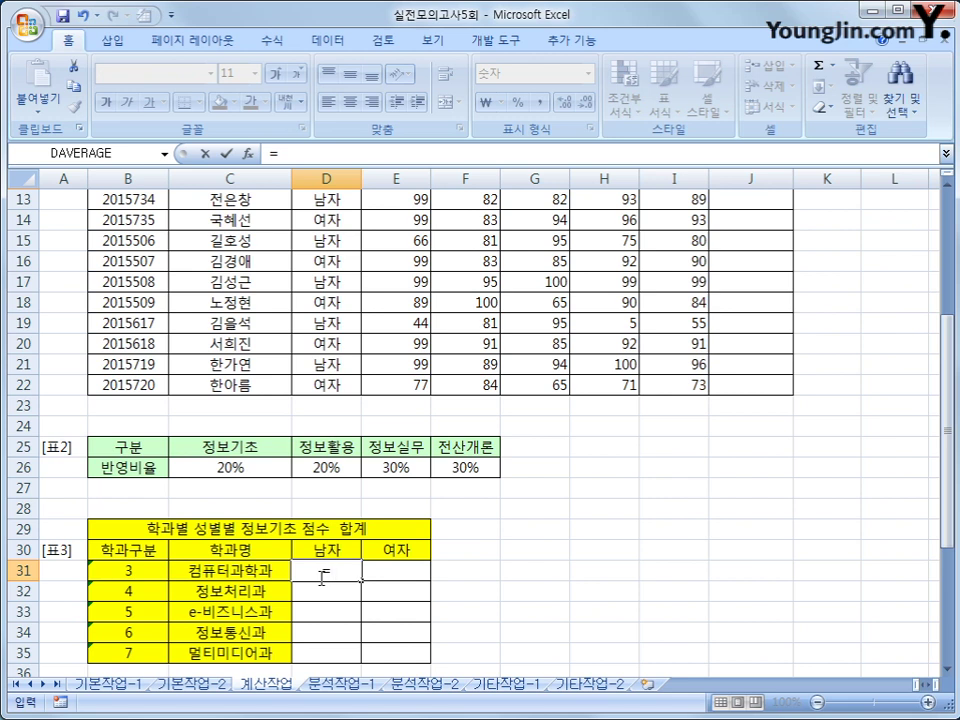
type("sum")
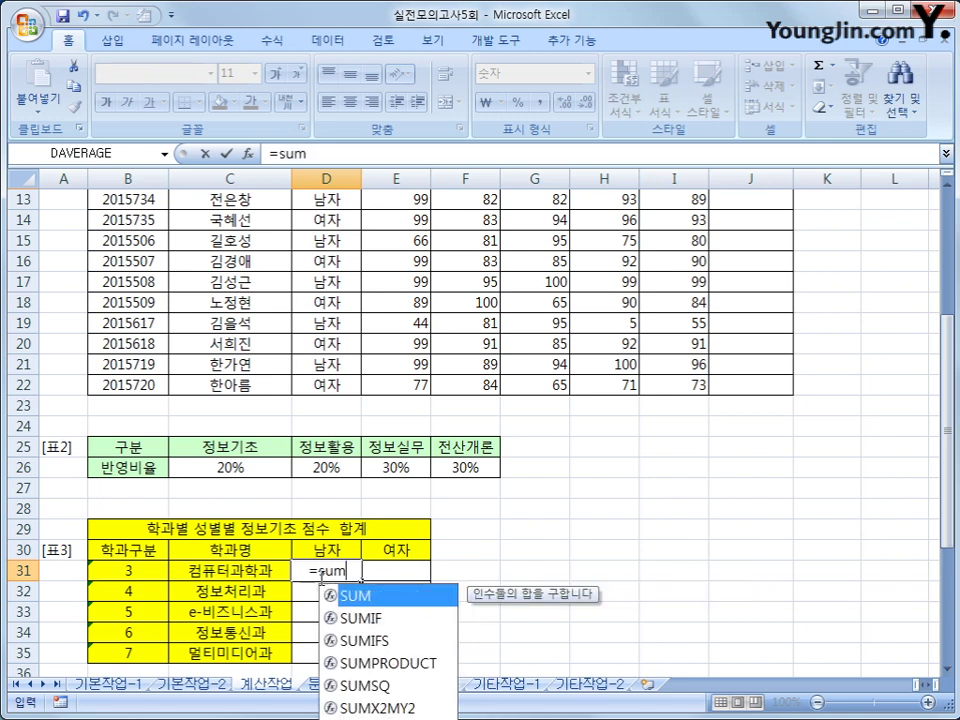
type("((")
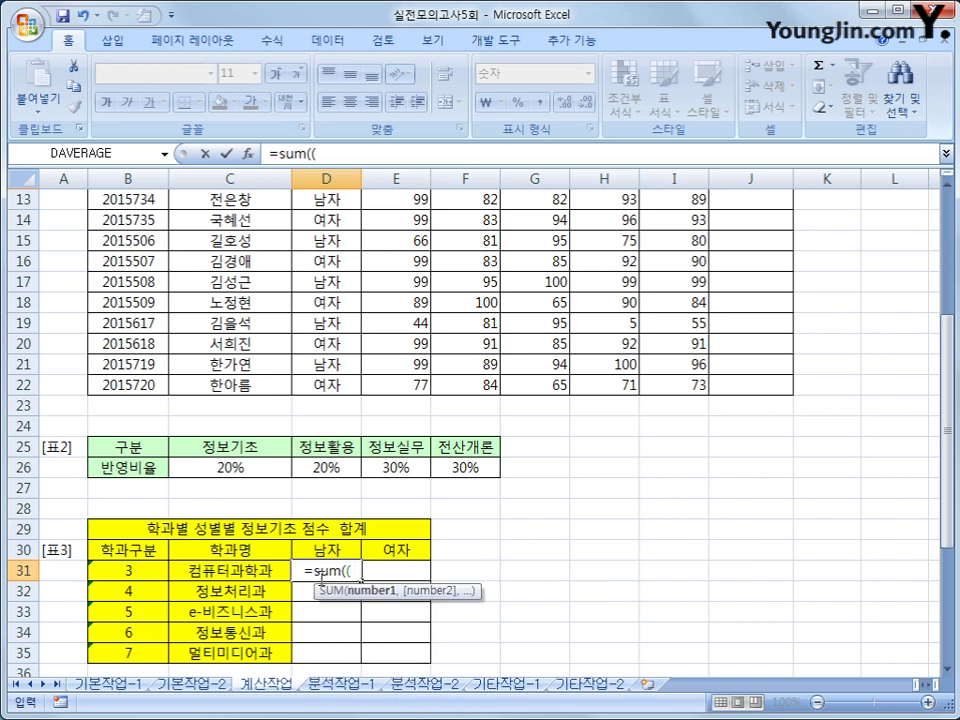
Step: Add the gender condition to the D31 formula so it reads =sum(($D$3:$D$22=D$30)*, with D30's row locked
scroll(318, 578, "up", 4)
scroll(317, 574, "down", 4)
scroll(349, 600, "up", 4)
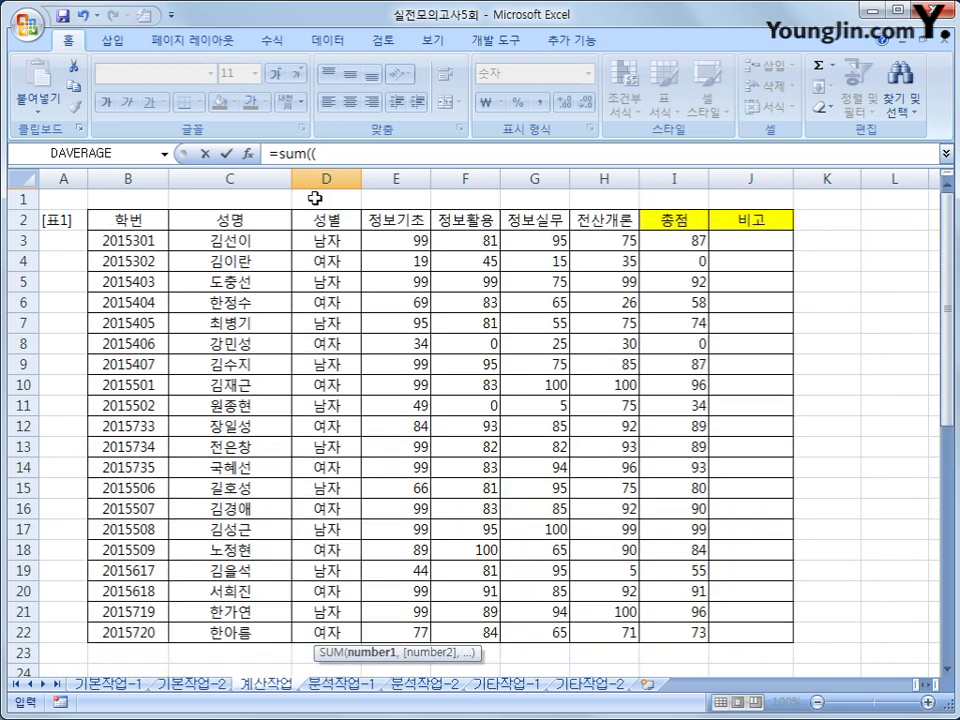
left_click(328, 241)
left_click_drag(328, 241, 331, 632)
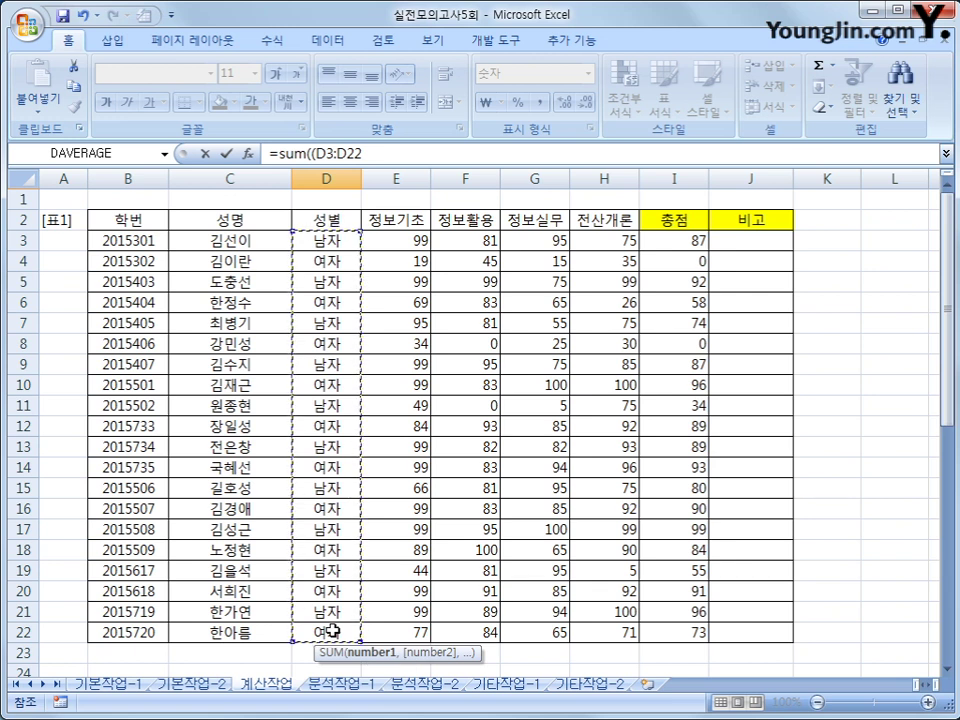
key("F4")
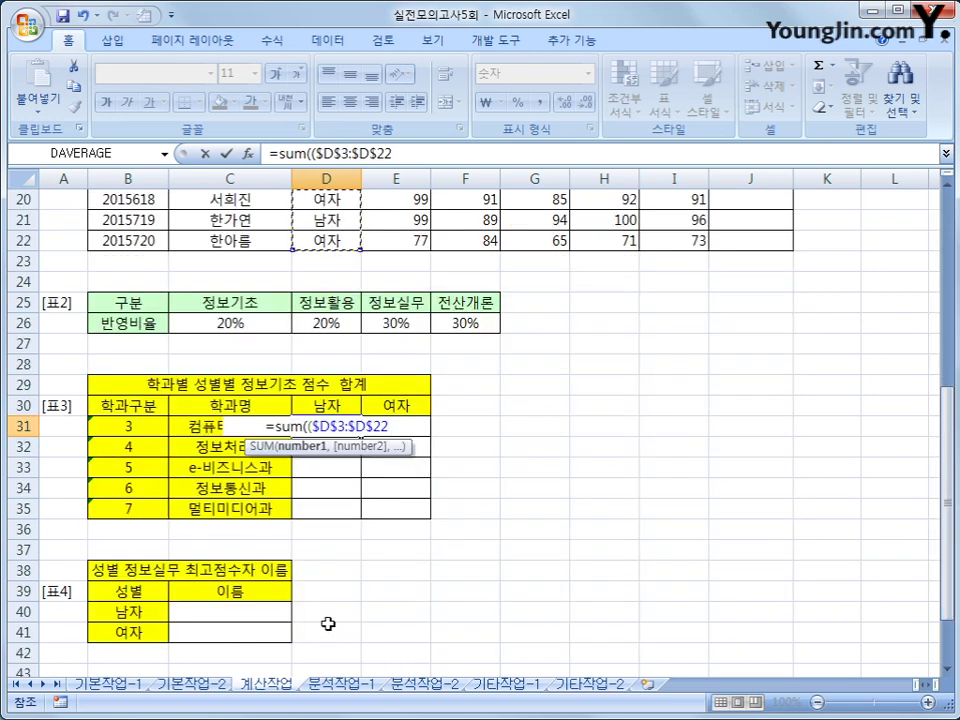
type("=")
left_click(330, 405)
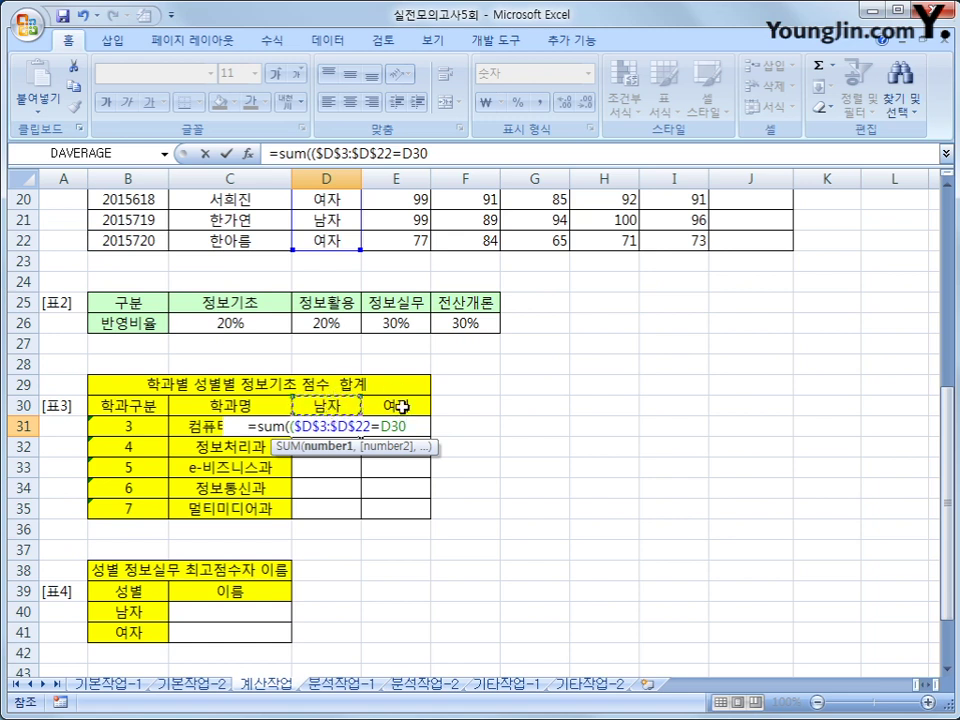
key("F4")
key("F4")
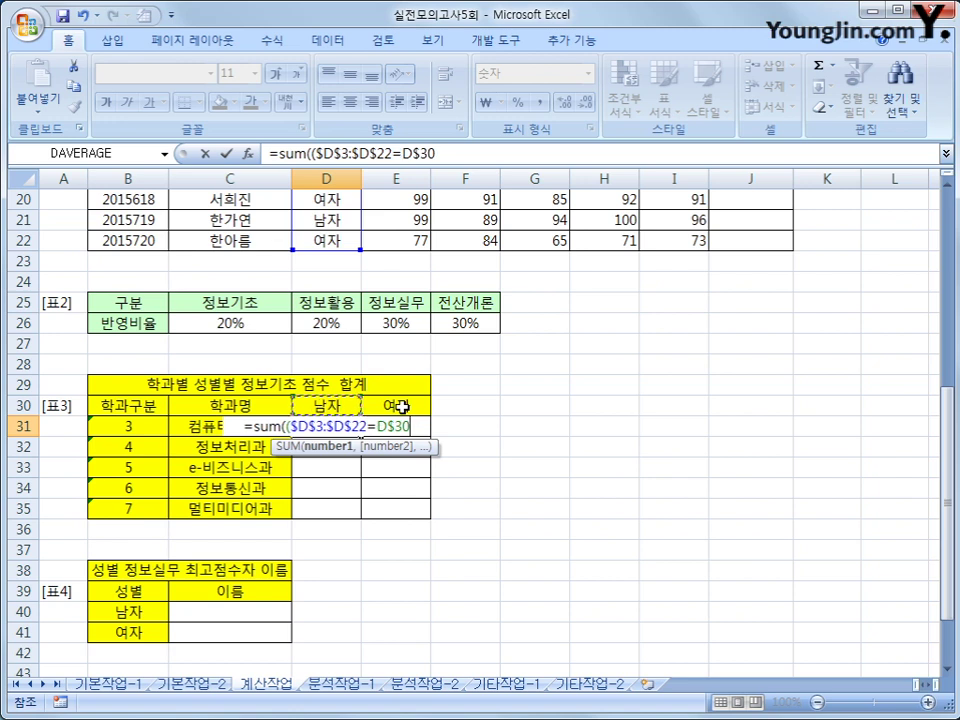
type(")*")
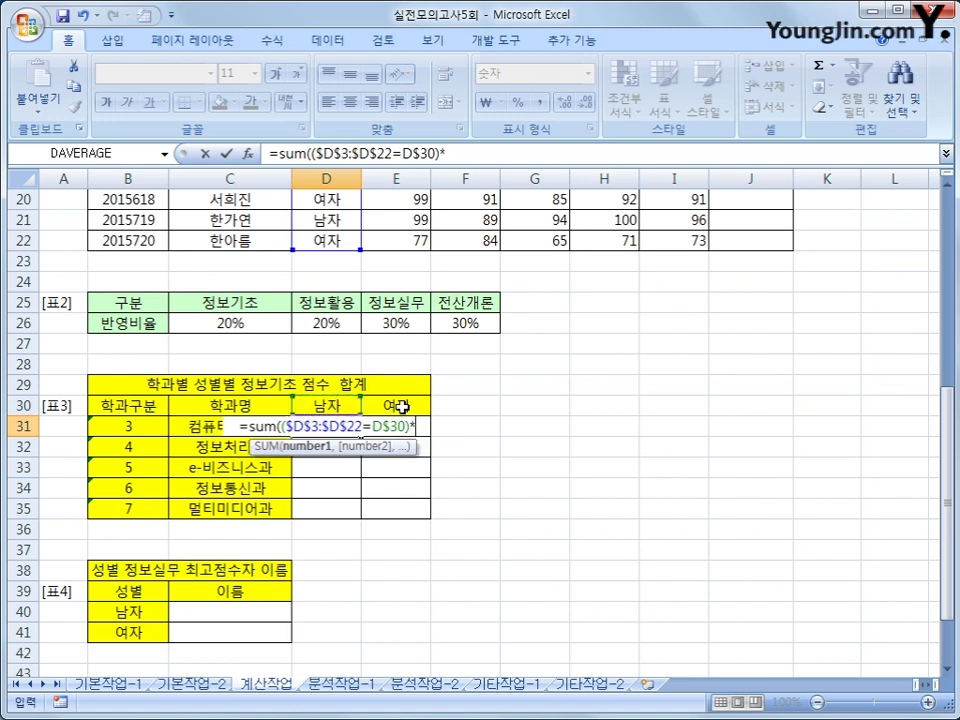
Step: Extend the D31 formula with (mid($B$3:$B$22,5,1) to extract the fifth character of each 학번 in [표1]
type("(")
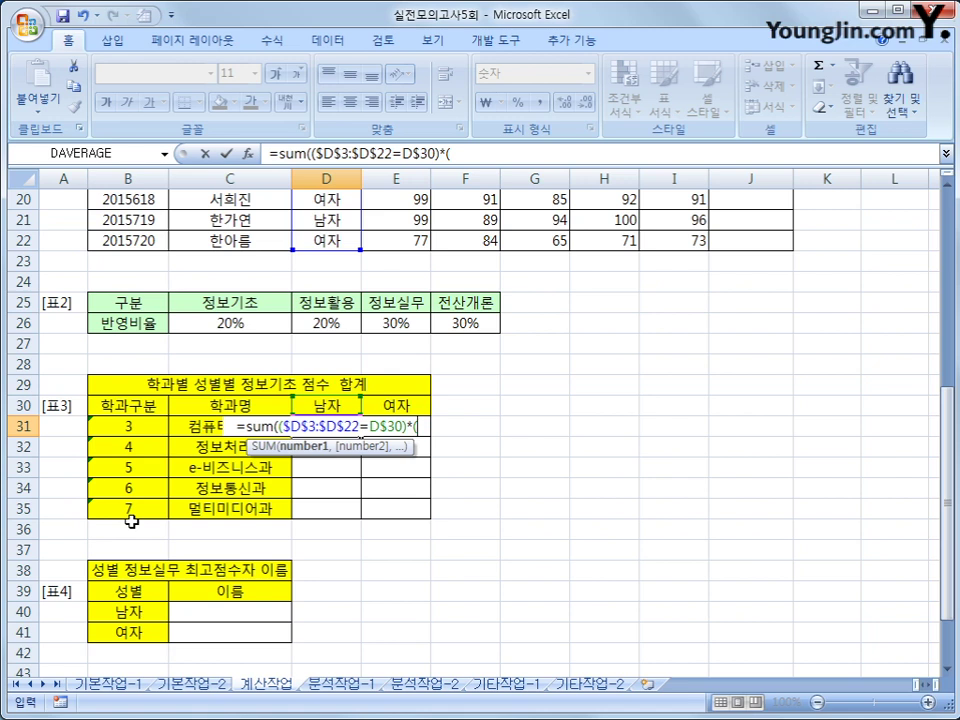
type("mid(")
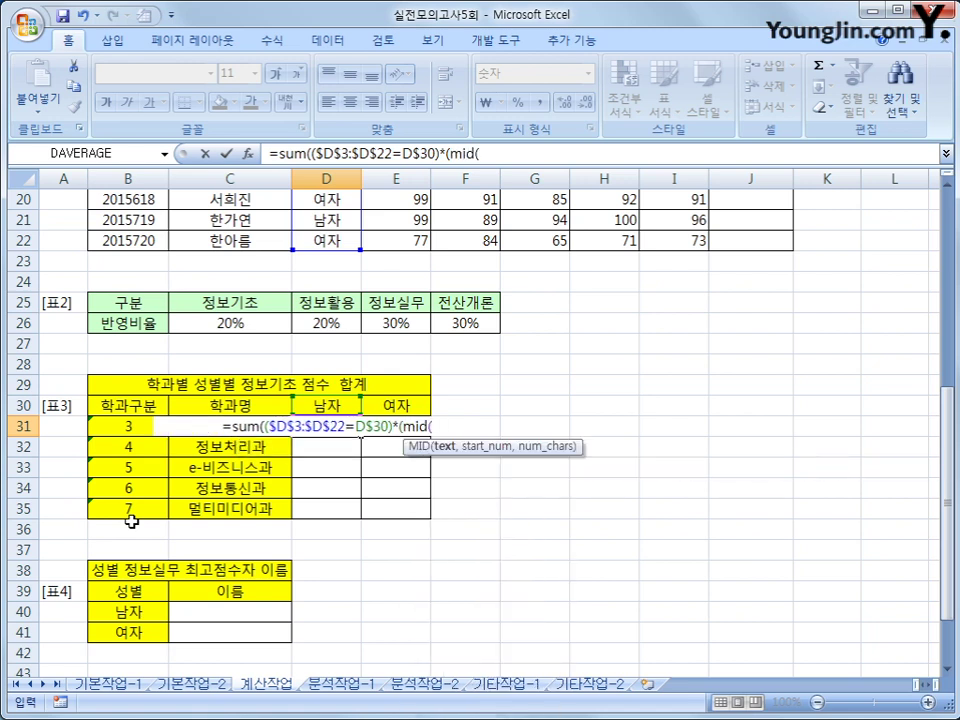
scroll(131, 521, "up", 6)
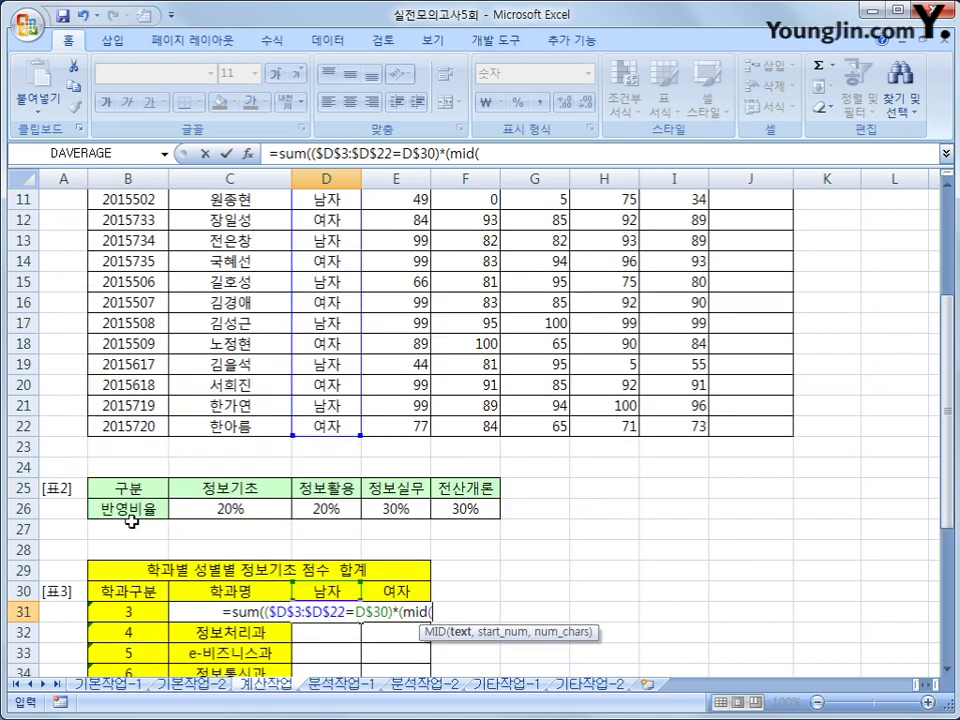
left_click(122, 241)
left_click_drag(122, 241, 118, 633)
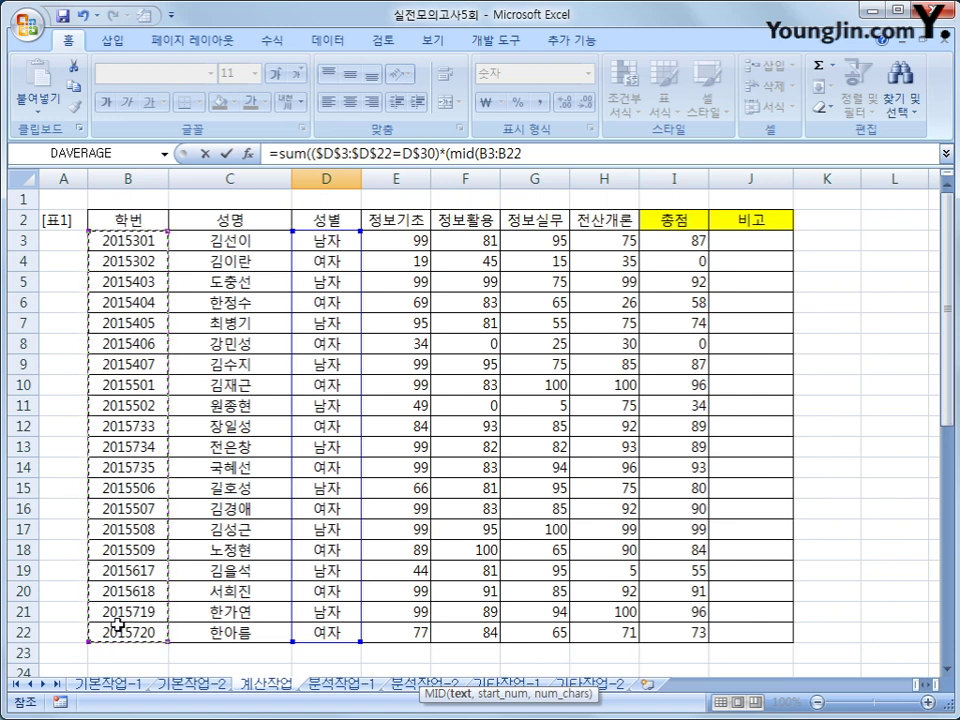
key("F4")
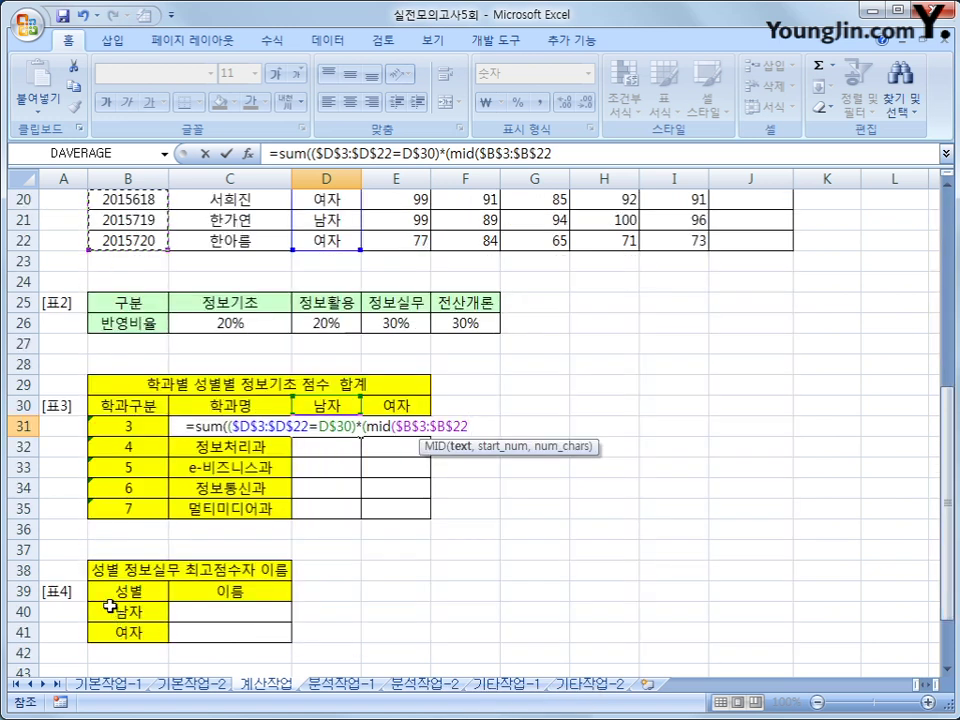
type(",5")
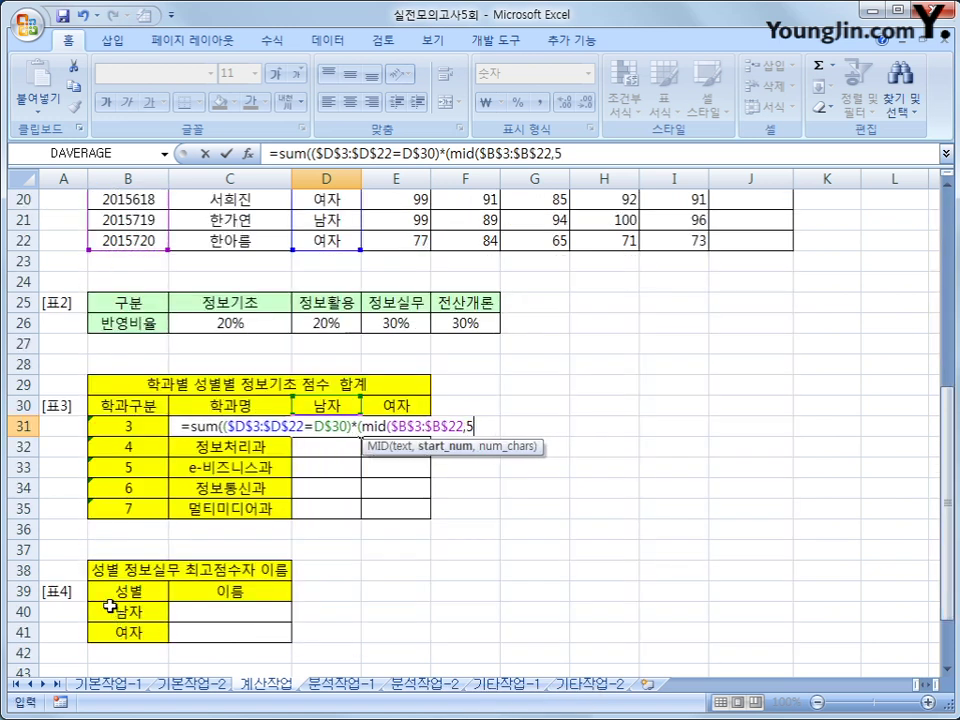
type(",1")
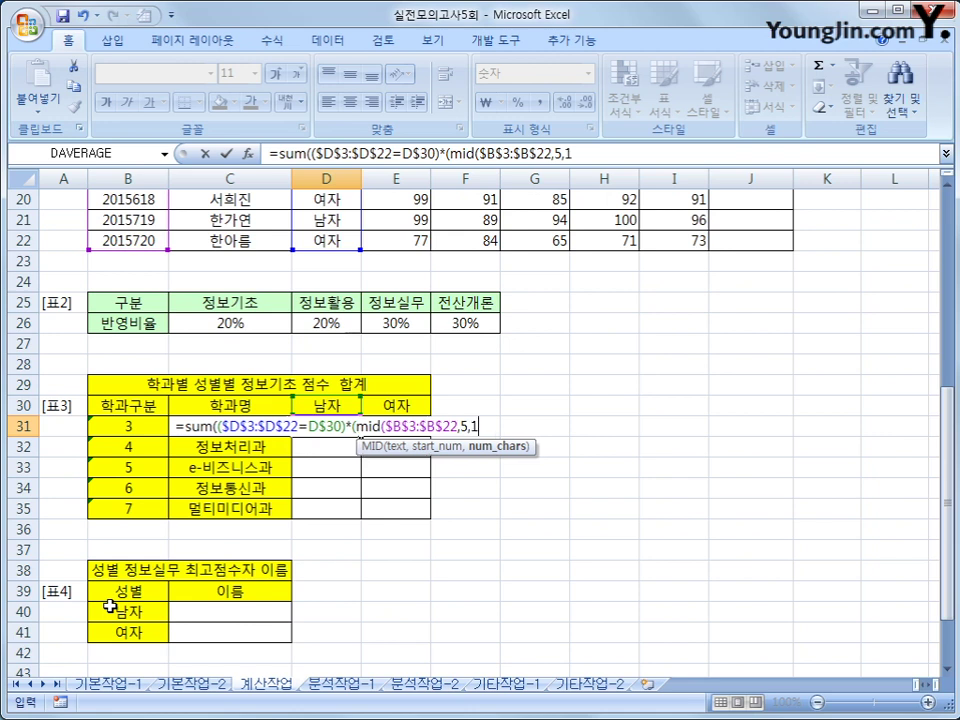
type(")")
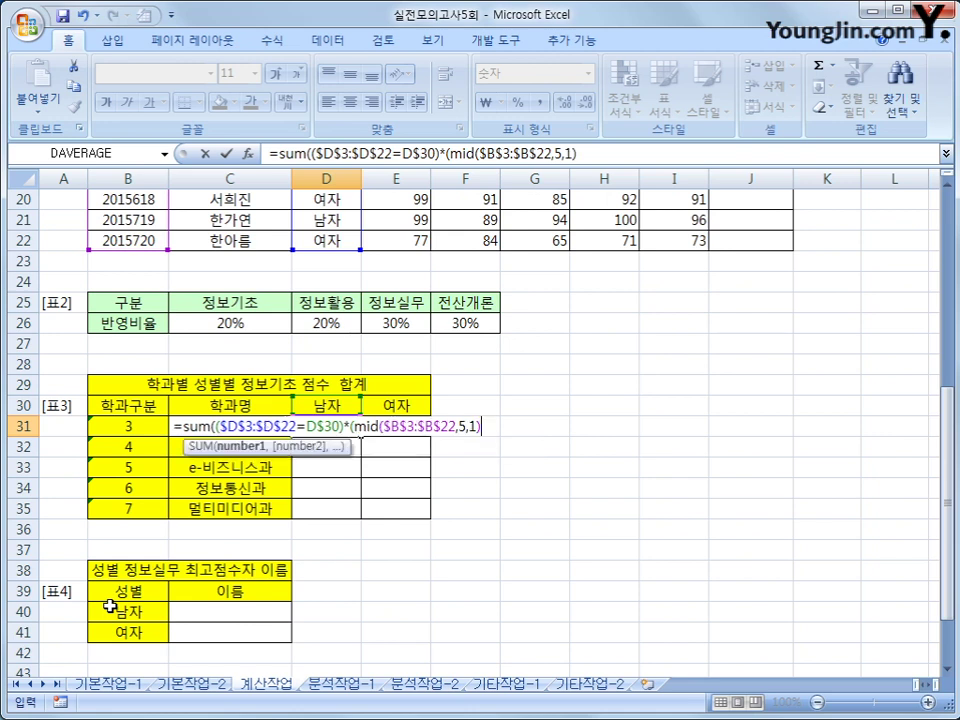
Step: Complete the department condition in D31 by comparing the extracted digit with $B31, keeping only column B locked, and close the parenthesis
type("=")
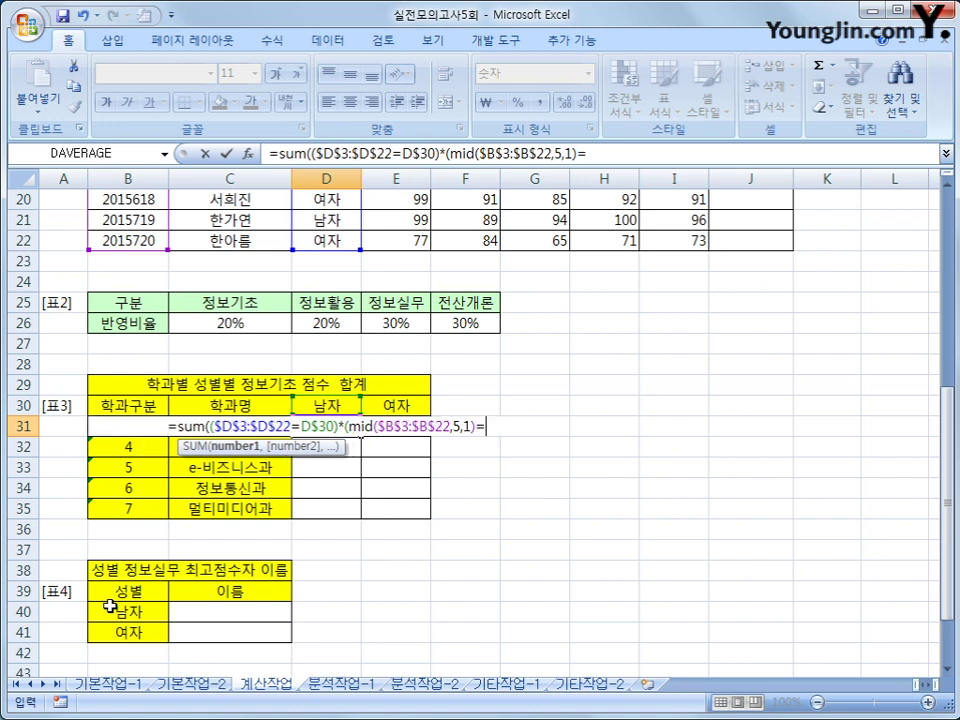
key("Left")
key("Left")
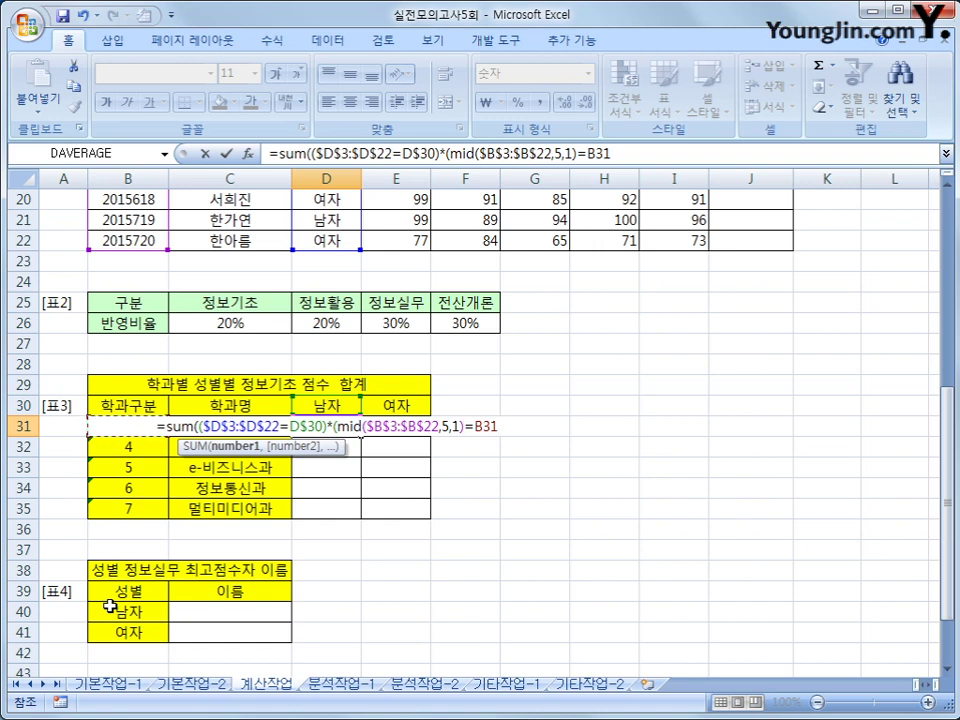
key("F4")
key("F4")
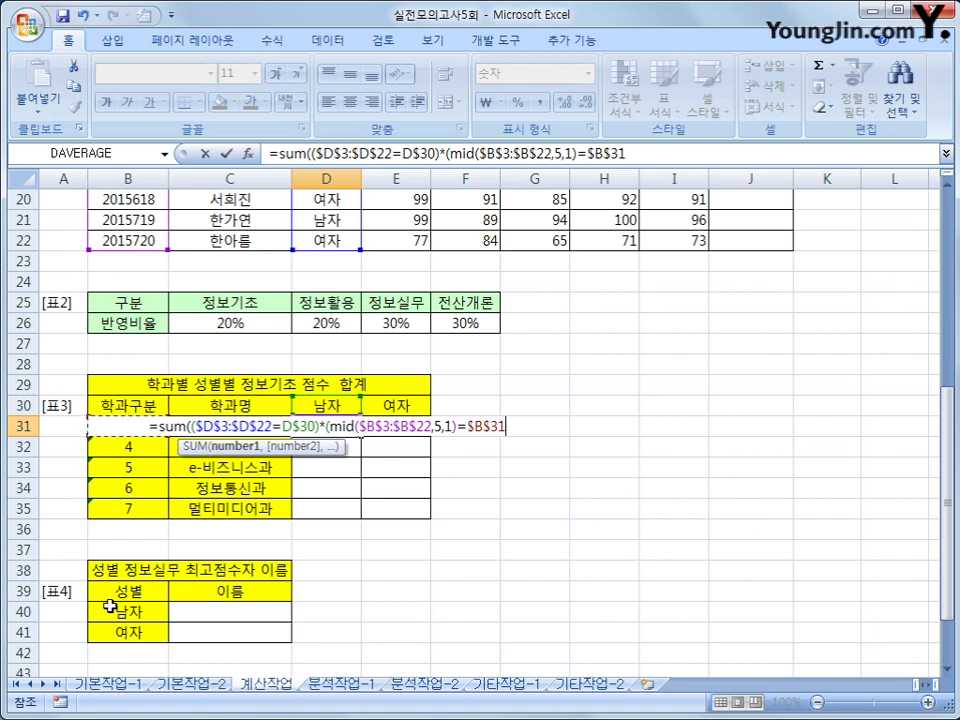
key("F4")
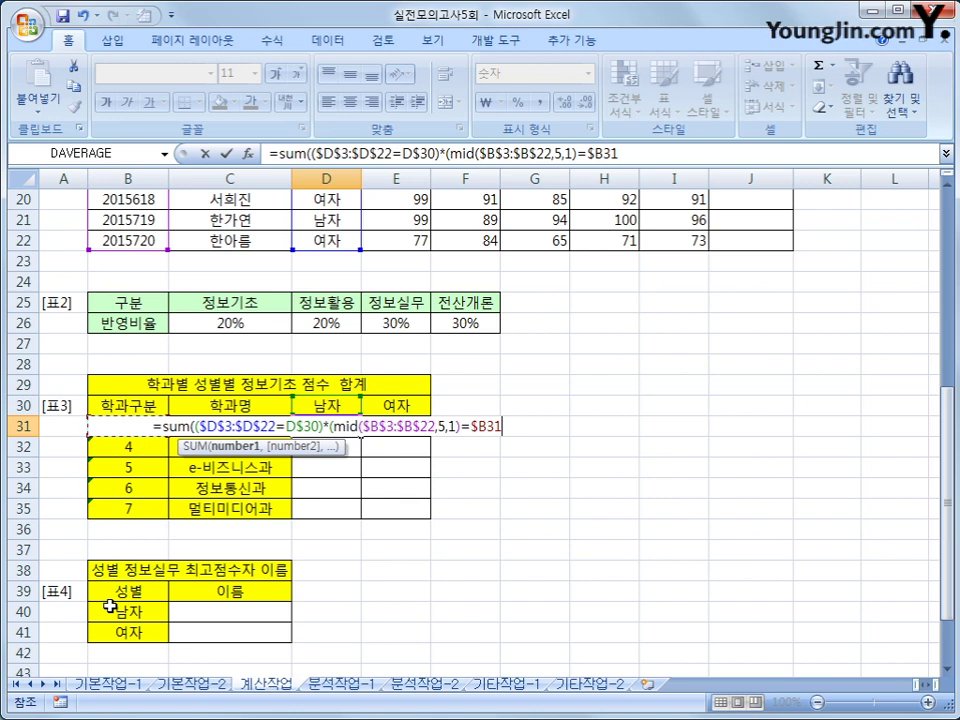
type(")")
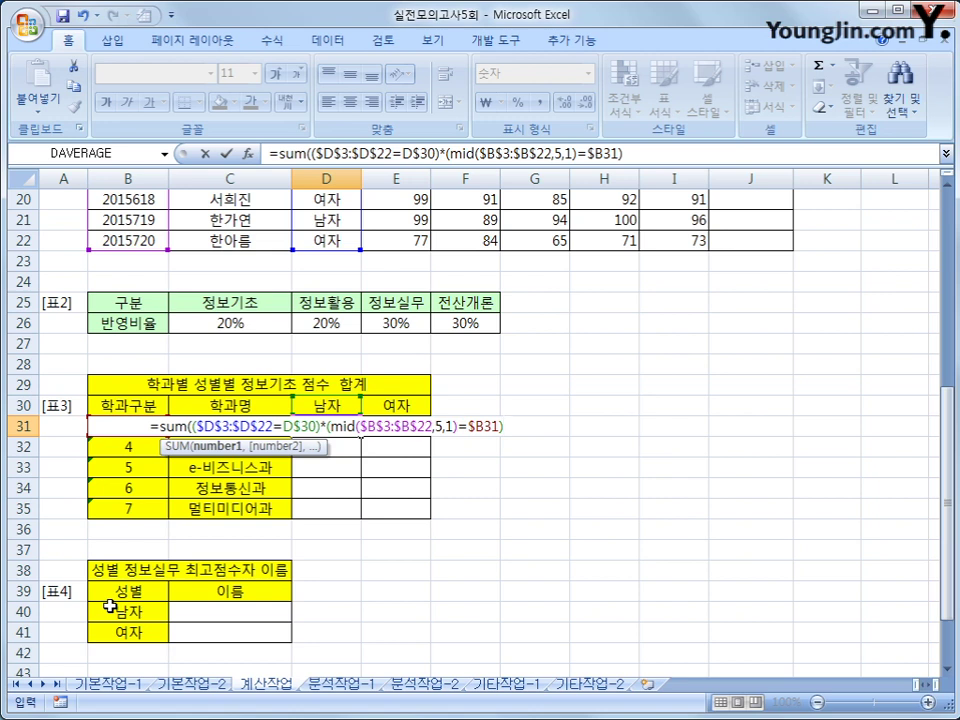
Step: Multiply the D31 conditions by the absolute 정보기초 score range $E$3:$E$22 and close the SUM function
type("*")
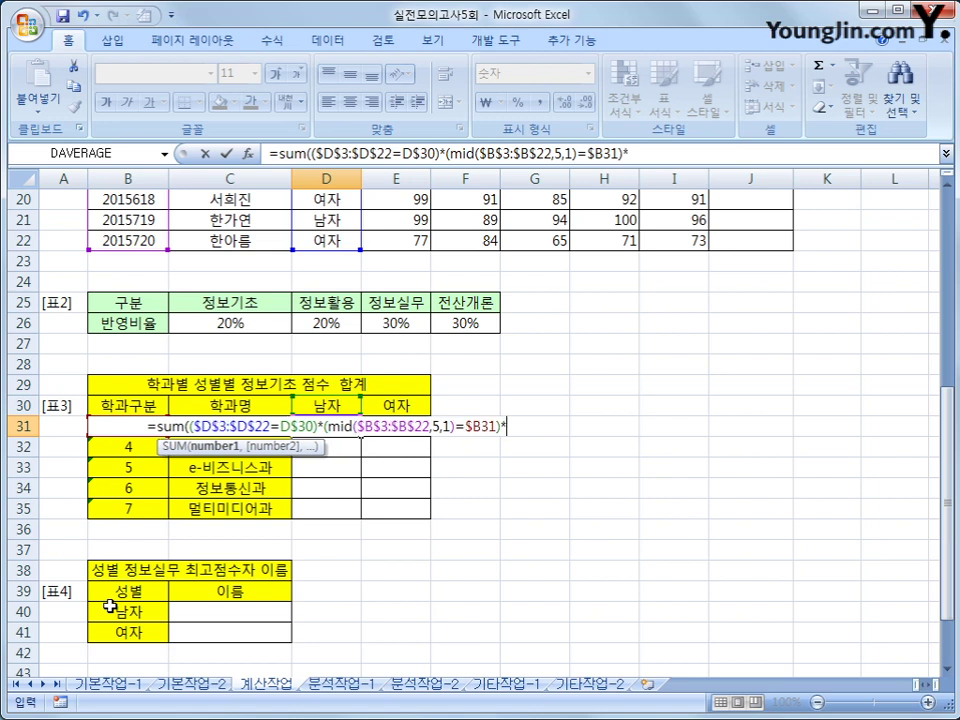
scroll(369, 540, "up", 6)
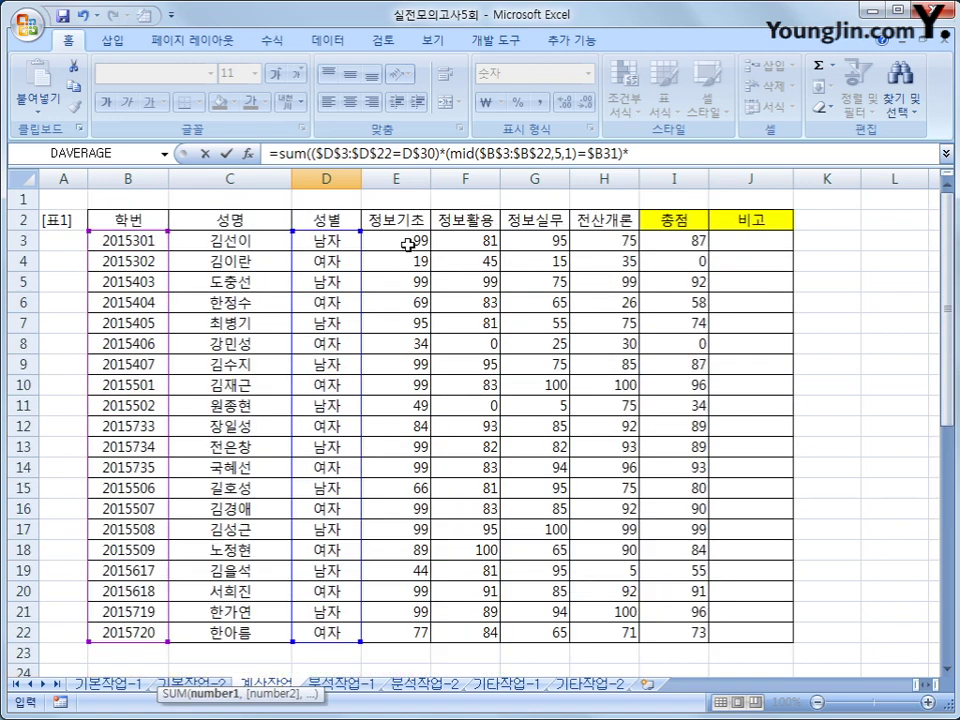
left_click_drag(408, 244, 407, 634)
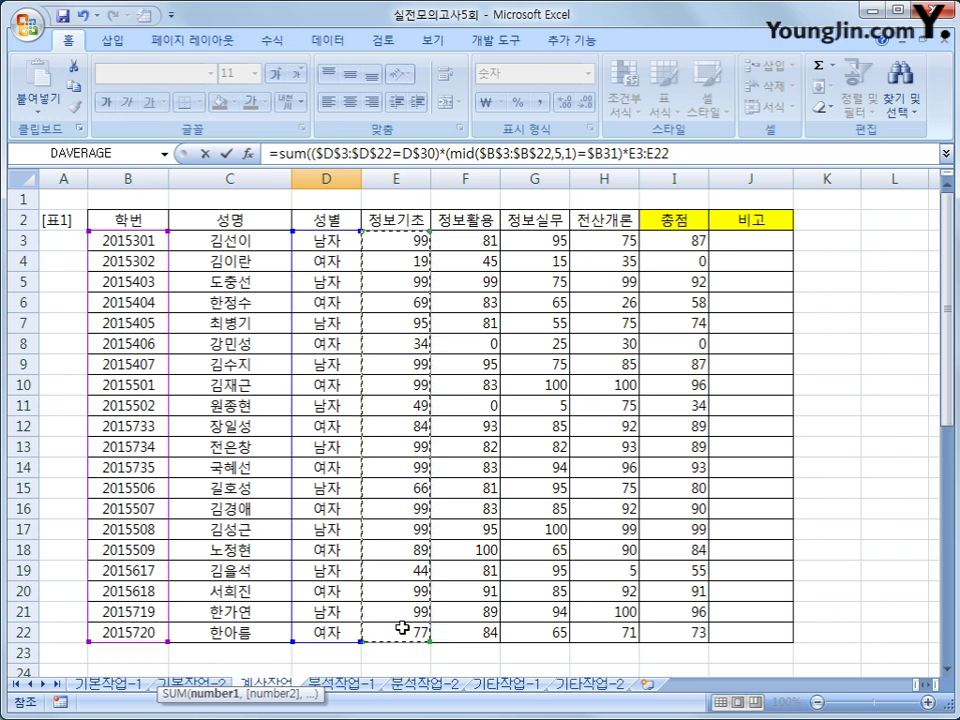
key("F4")
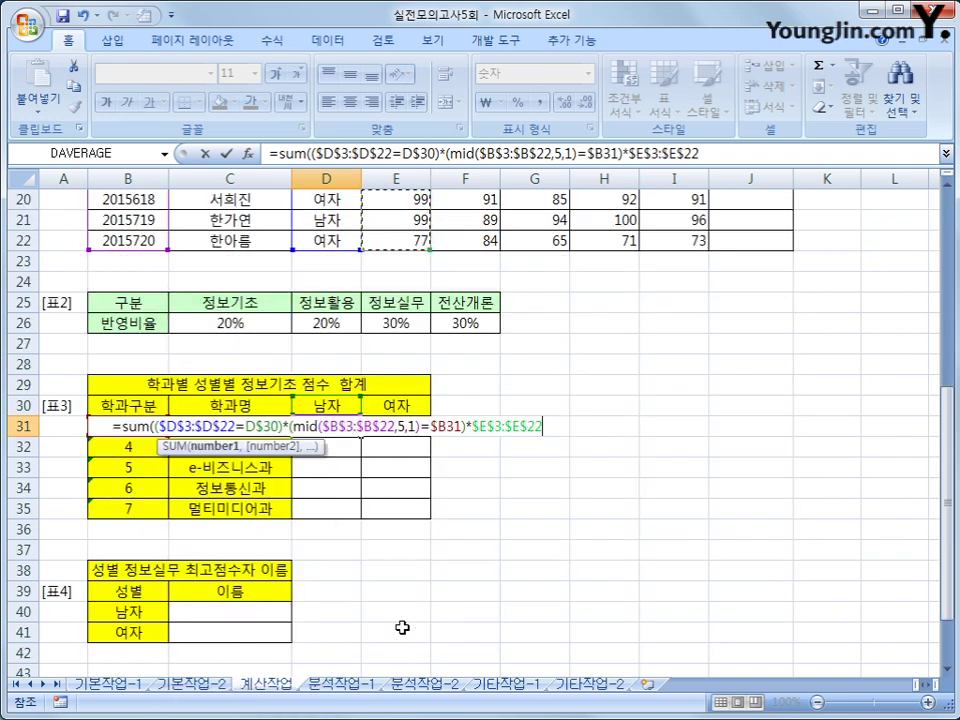
type(")")
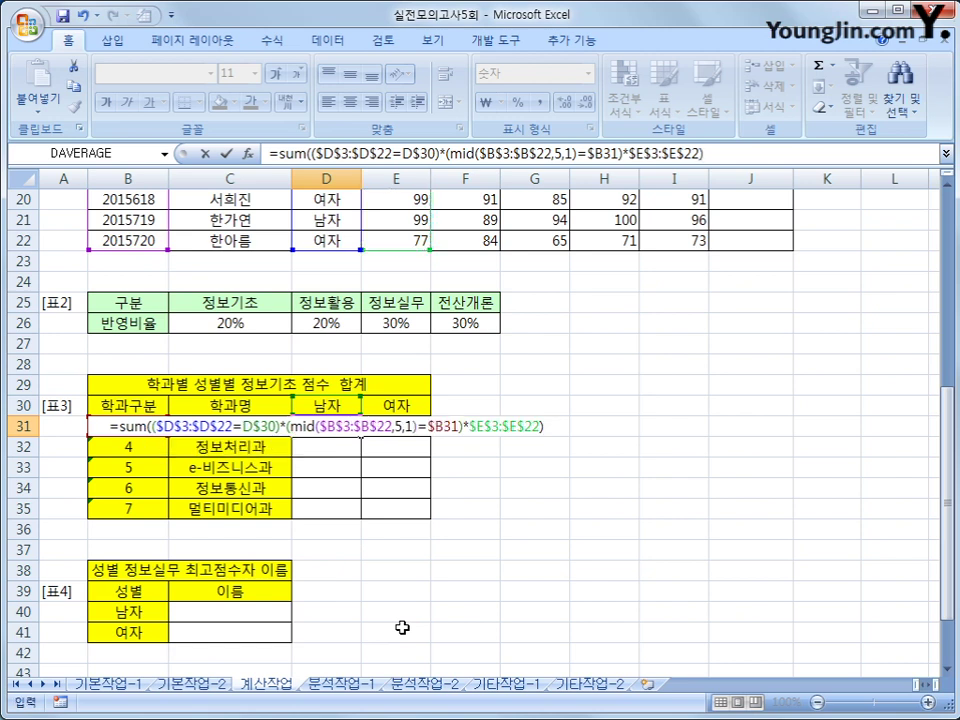
Step: Enter the D31 formula as an array formula and fill it across the 남자 and 여자 columns through E35
key("ctrl+shift+Return")
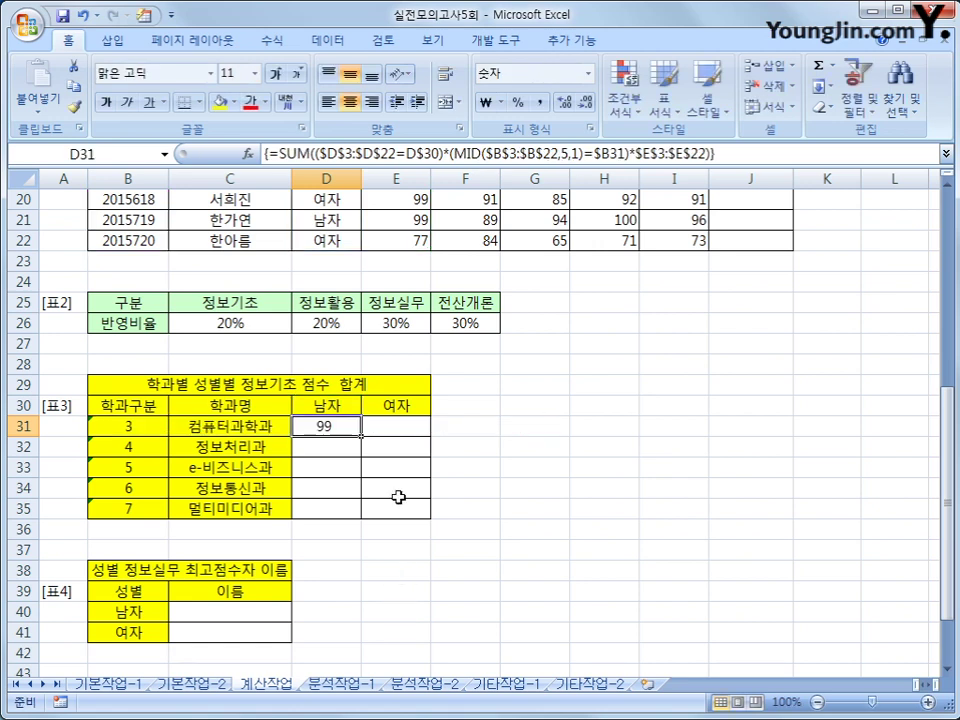
left_click_drag(361, 436, 418, 519)
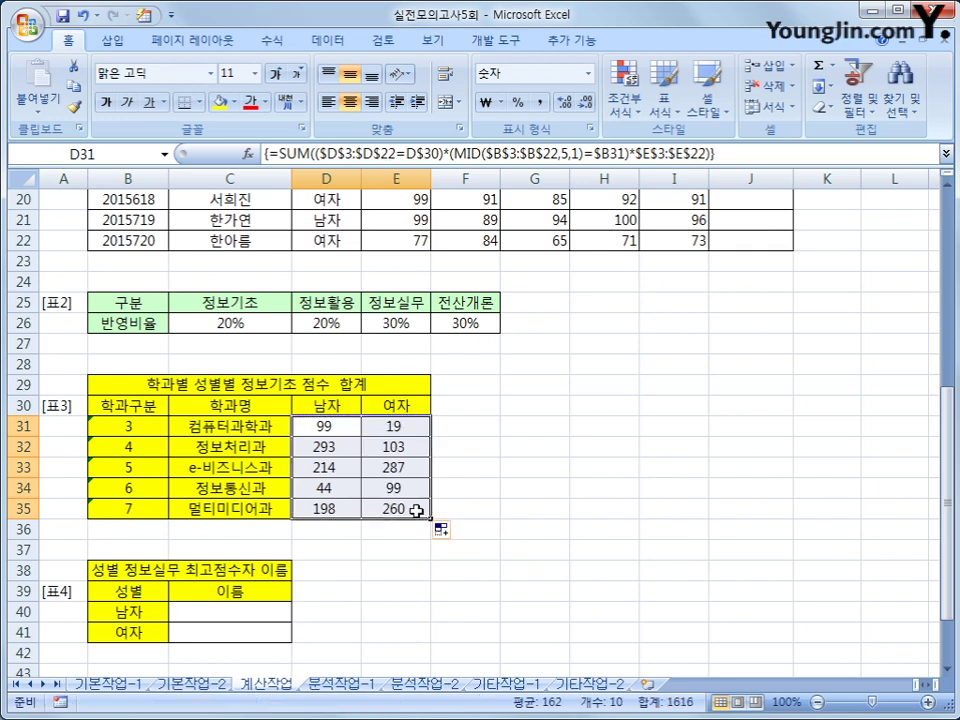
left_click(416, 511)
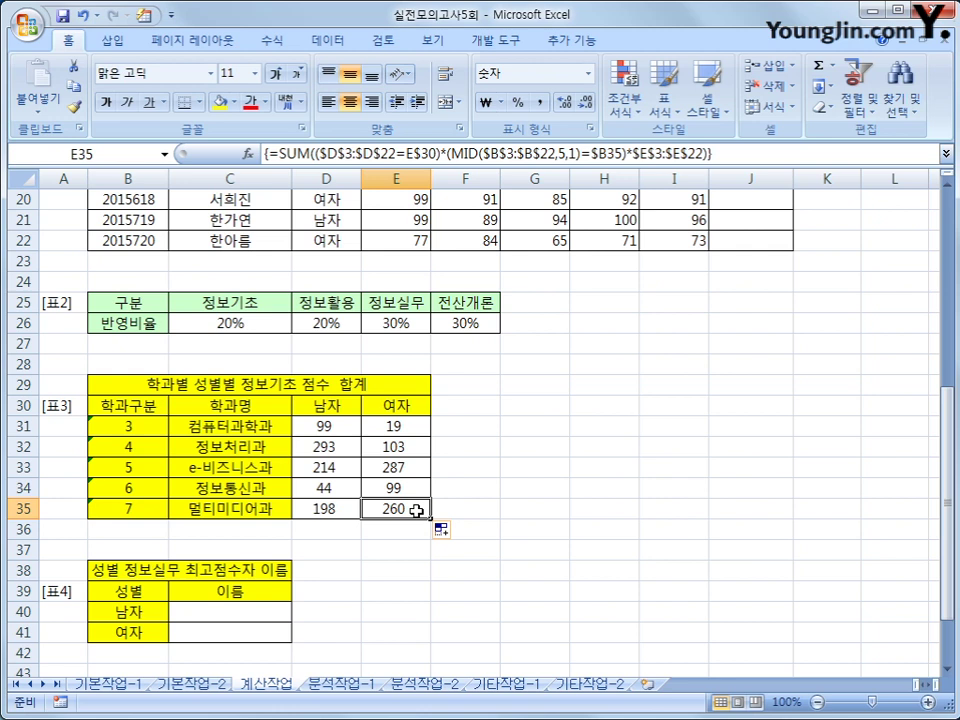
Step: Start the 남자 name lookup in C40 of [표4] with =index($C$3:$C$22, using the absolute 성명 range
left_click(148, 611)
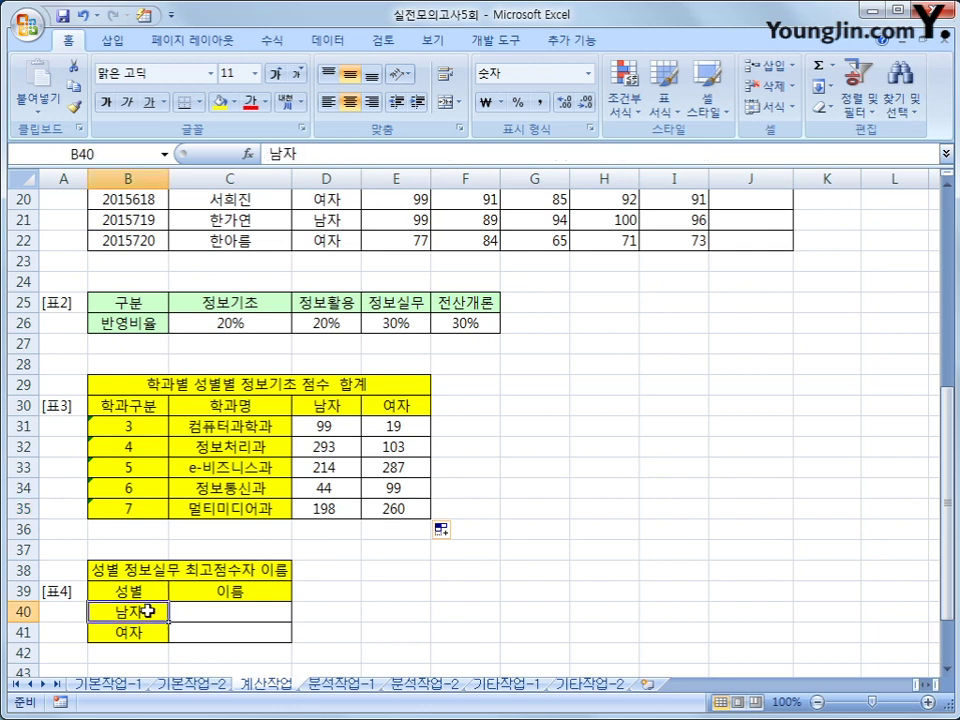
left_click(146, 630)
left_click(228, 613)
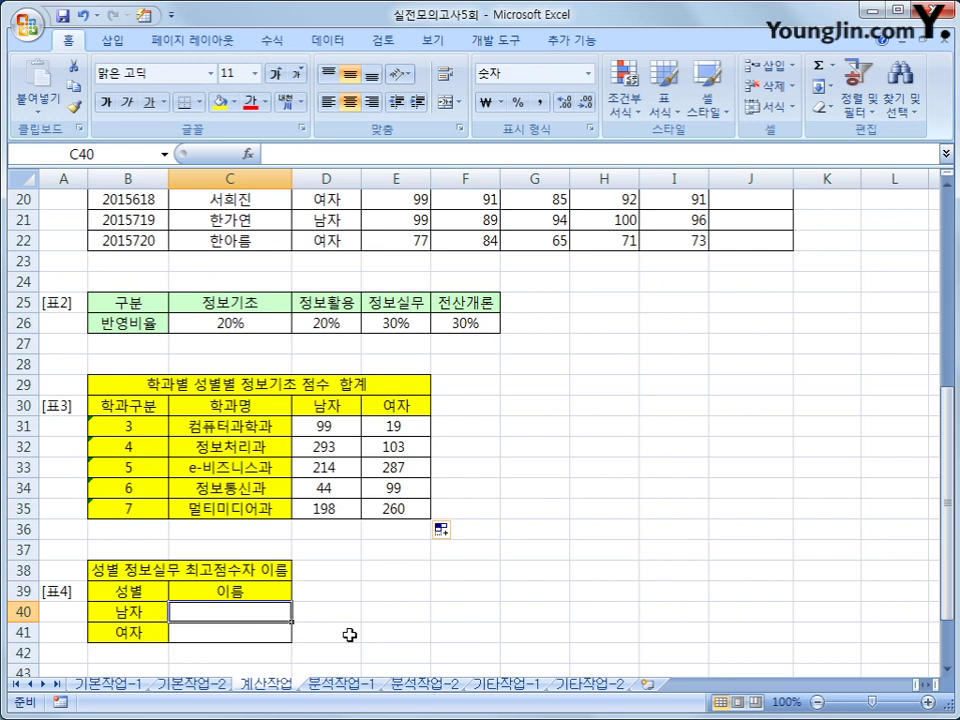
type("=in")
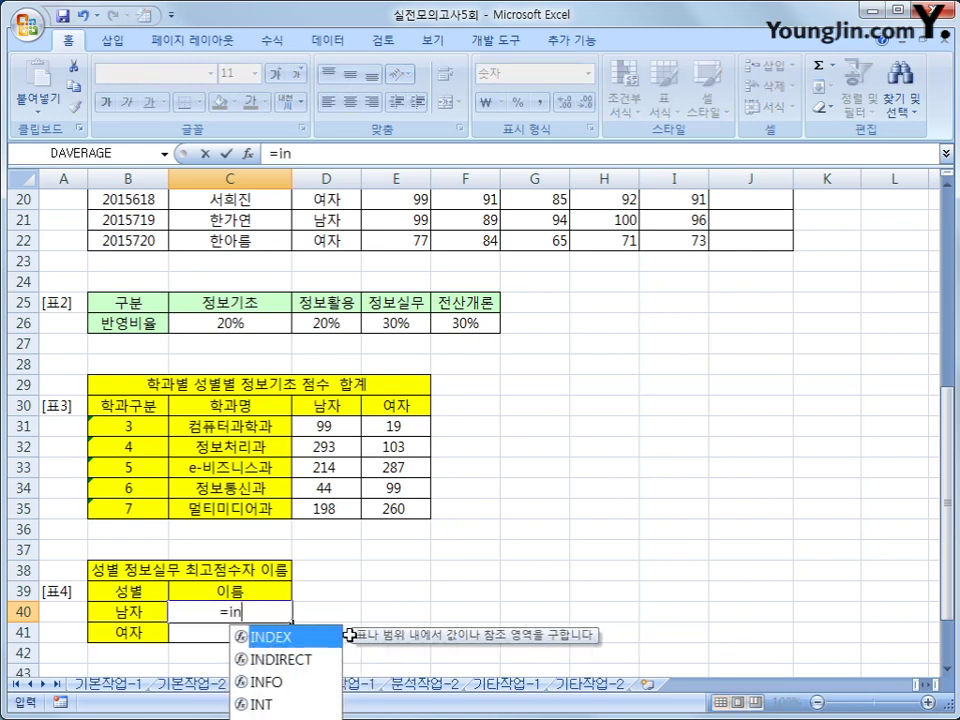
type("dex(")
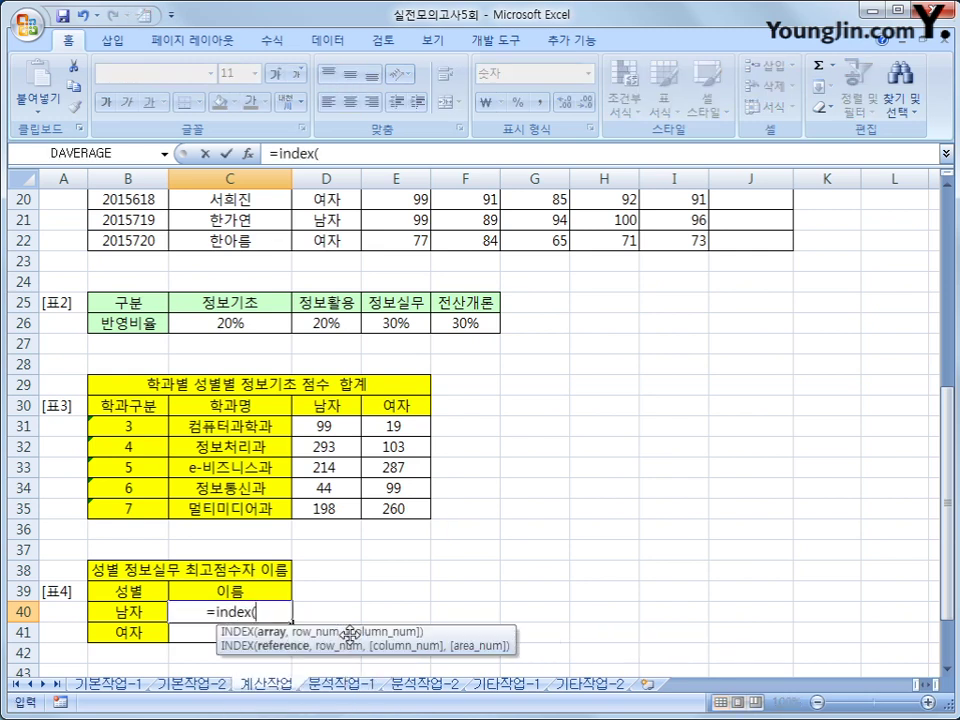
scroll(349, 634, "up", 6)
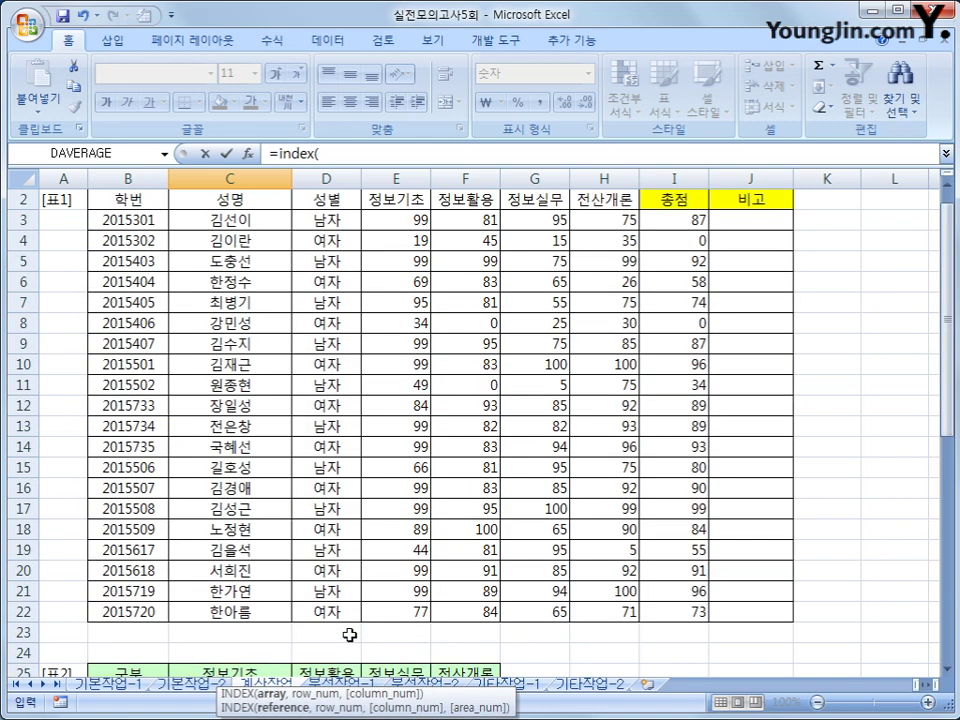
left_click_drag(253, 240, 235, 627)
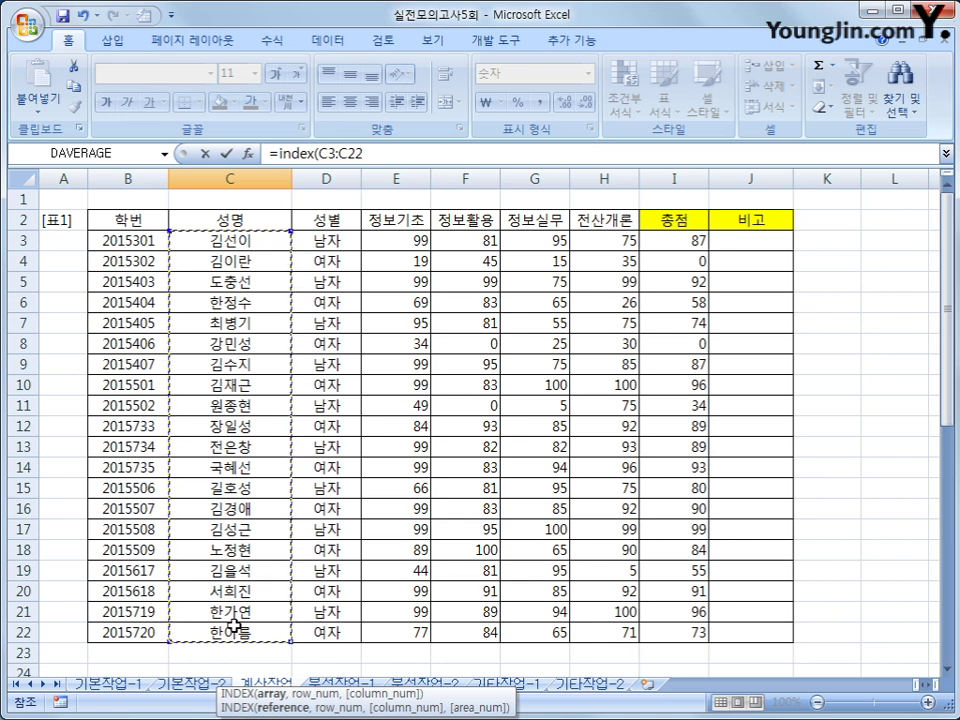
key("F4")
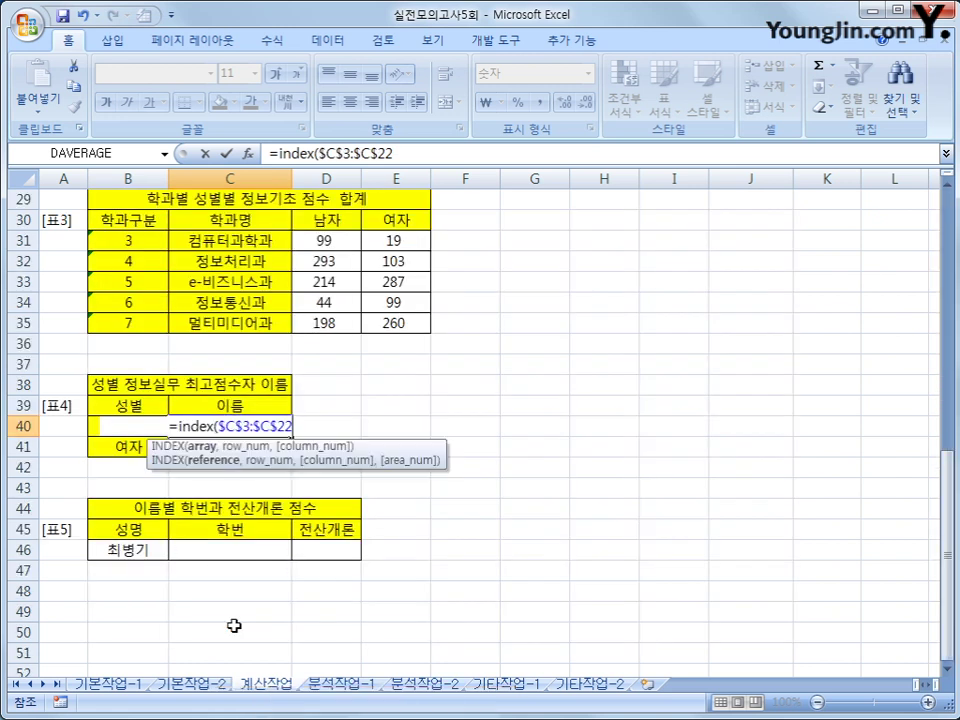
type(",")
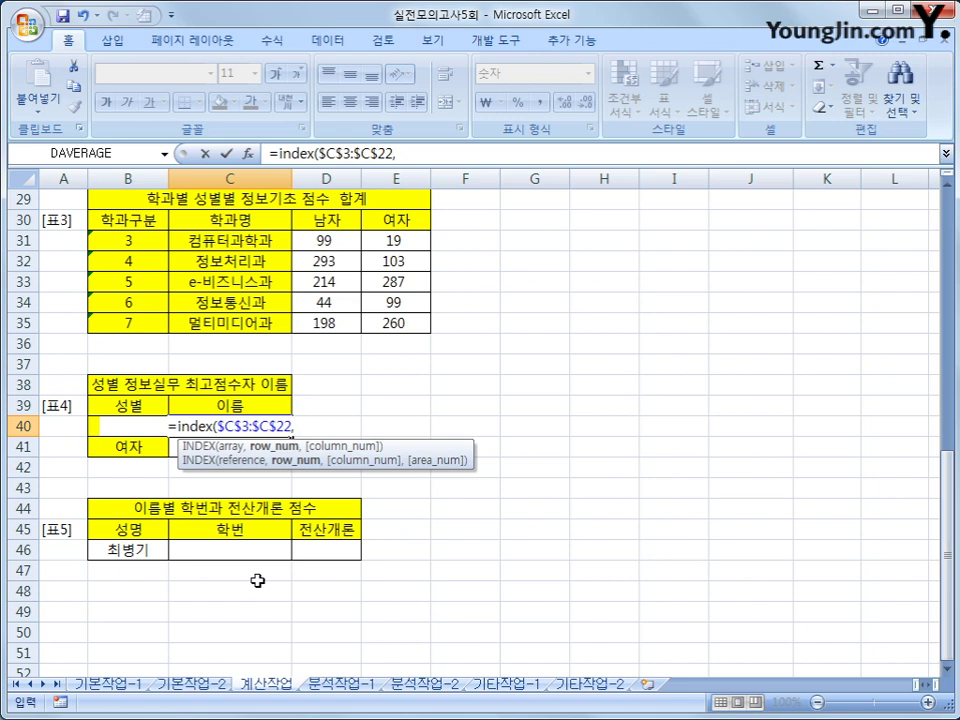
Step: Extend the C40 formula with match(max( and the gender condition ($D$3:$D$22=B40), using an absolute 성별 range
type("mat")
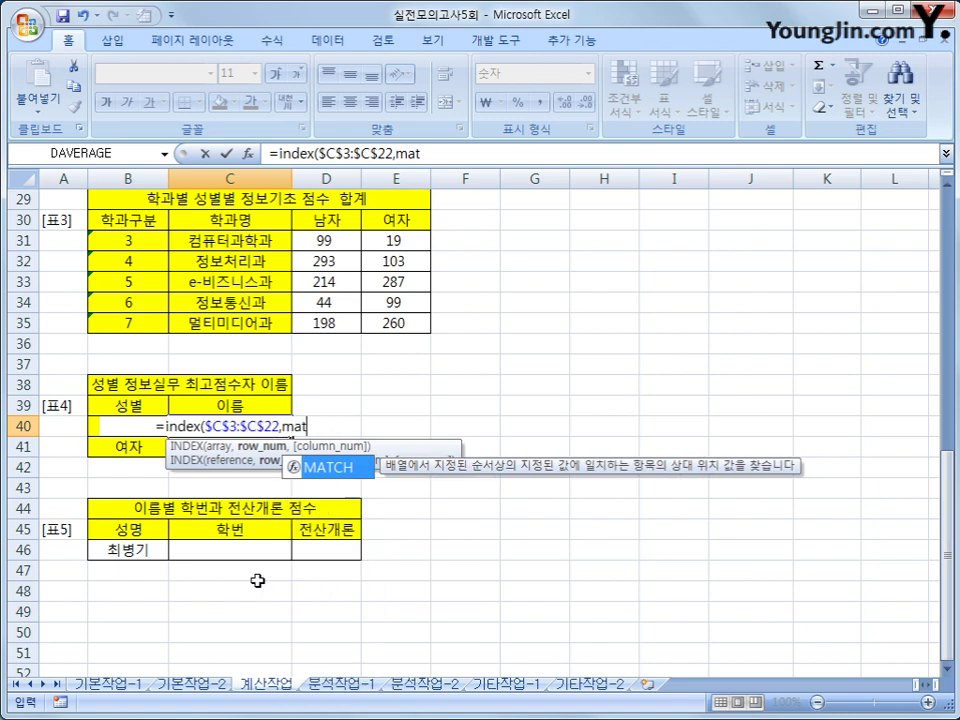
type("ch(max(")
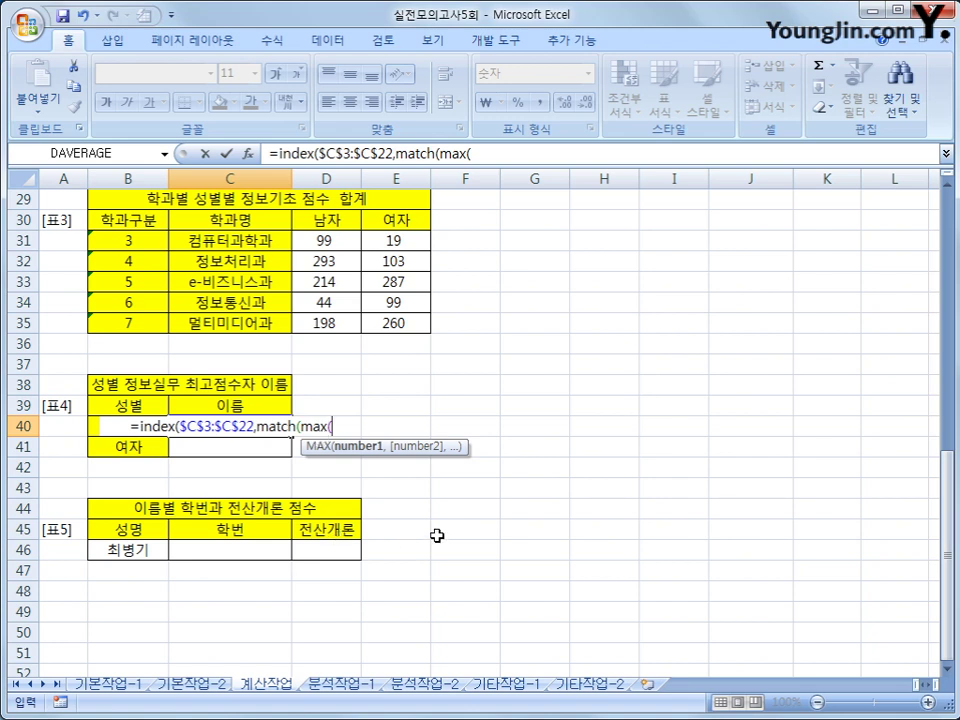
type("(")
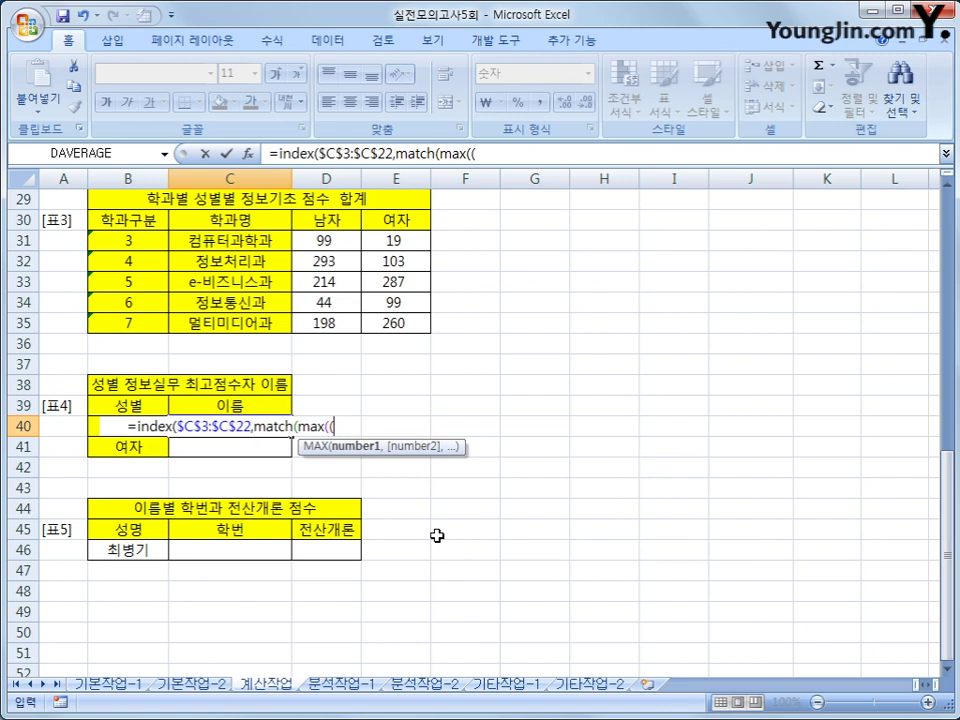
scroll(437, 536, "up", 9)
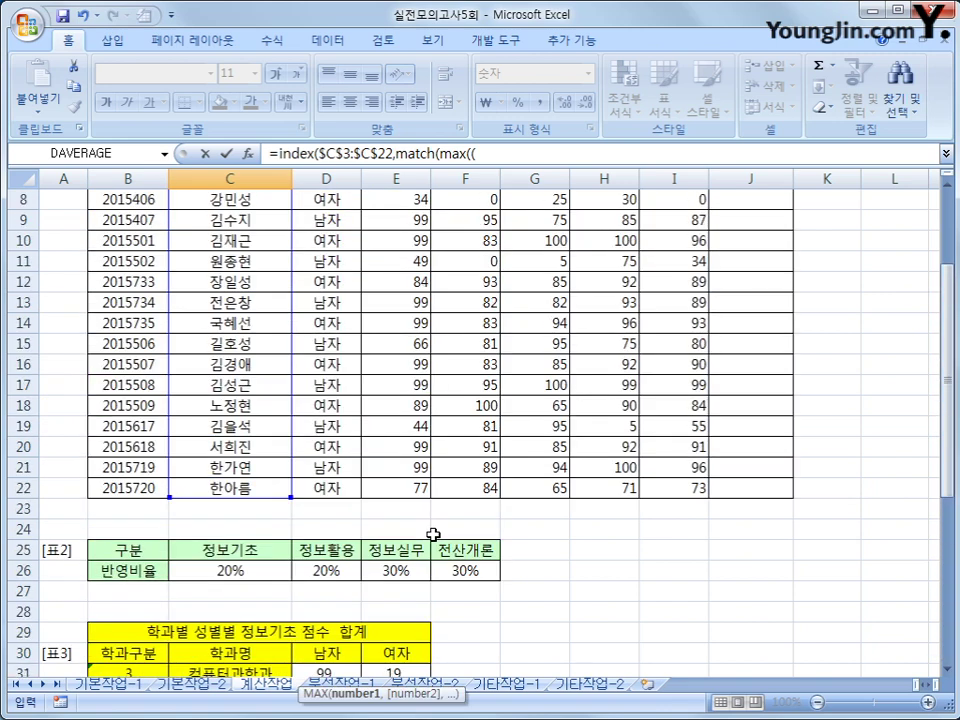
left_click_drag(332, 243, 327, 630)
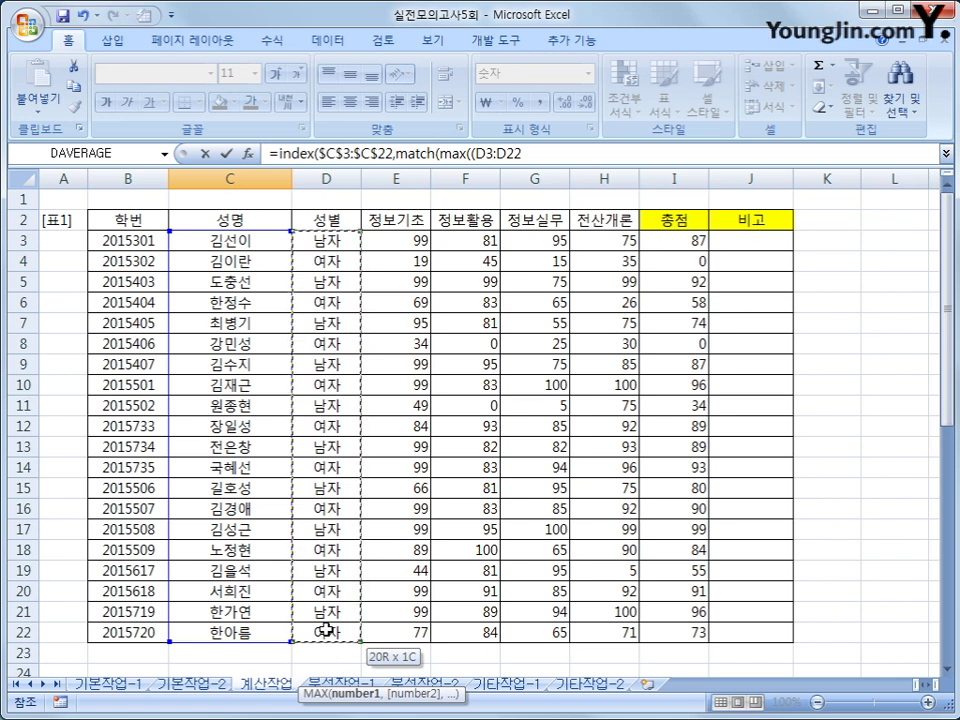
key("F4")
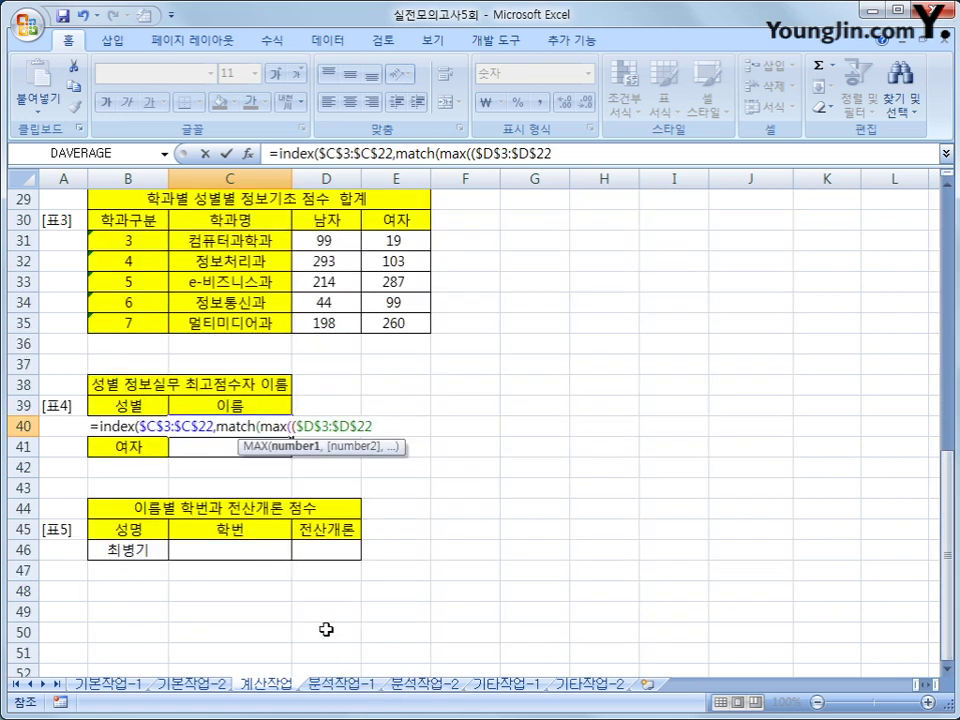
type("=")
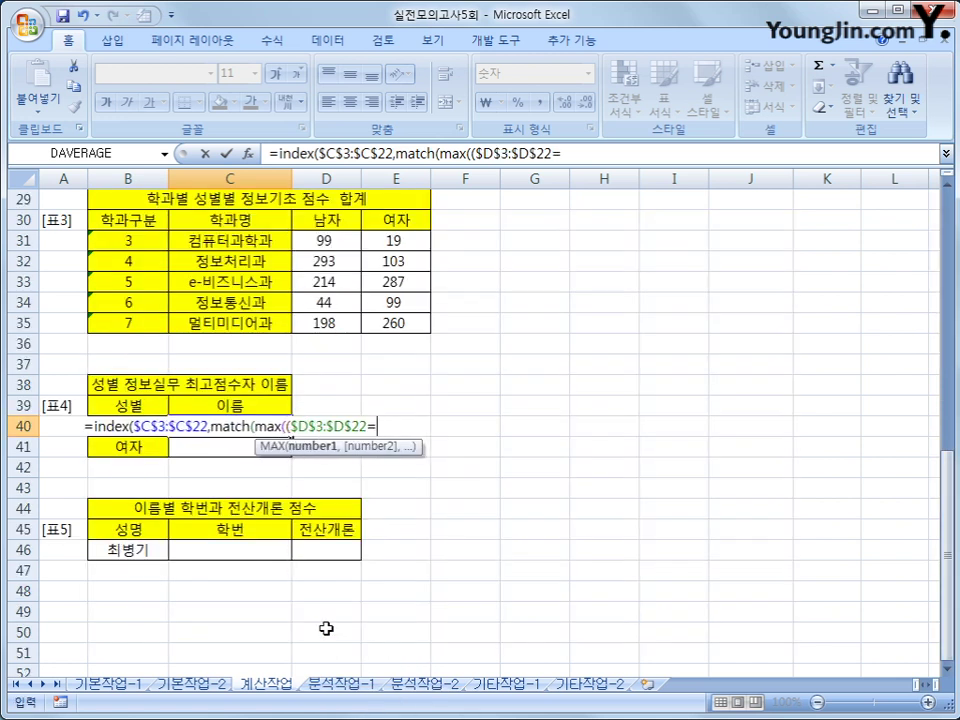
key("Left")
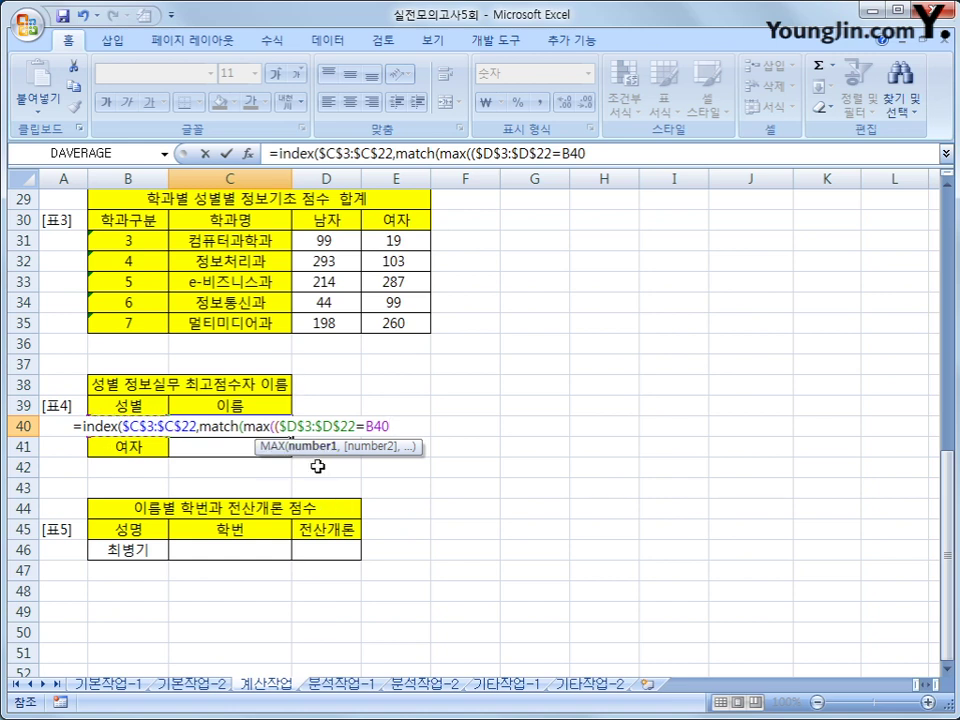
type(")")
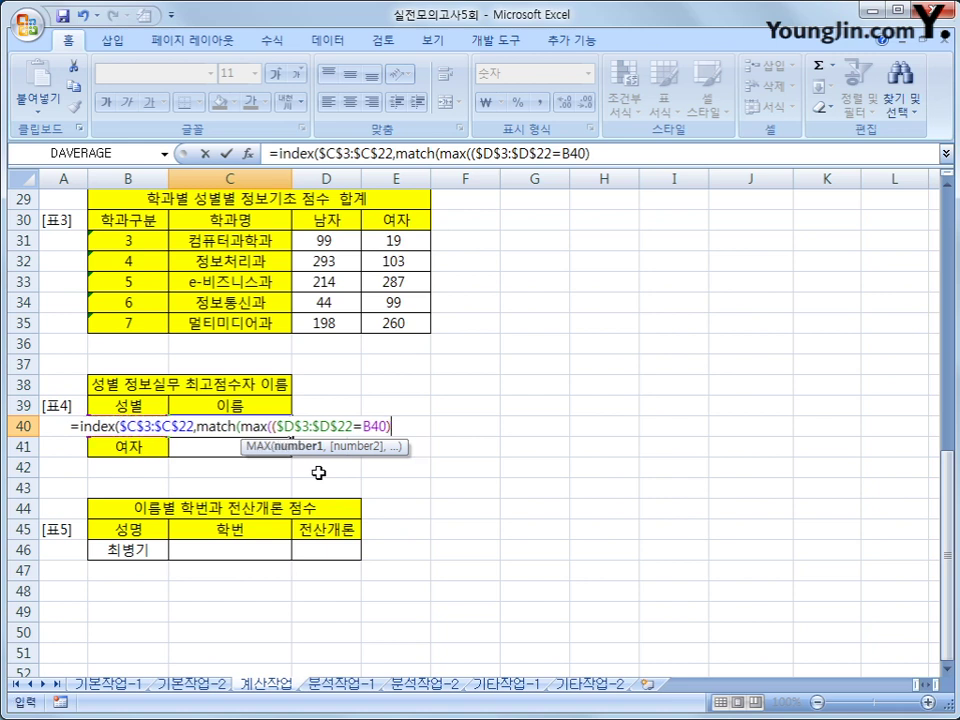
Step: Multiply the C40 gender condition by the absolute 정보실무 range $G$3:$G$22 and close MAX as the MATCH lookup value
type("*")
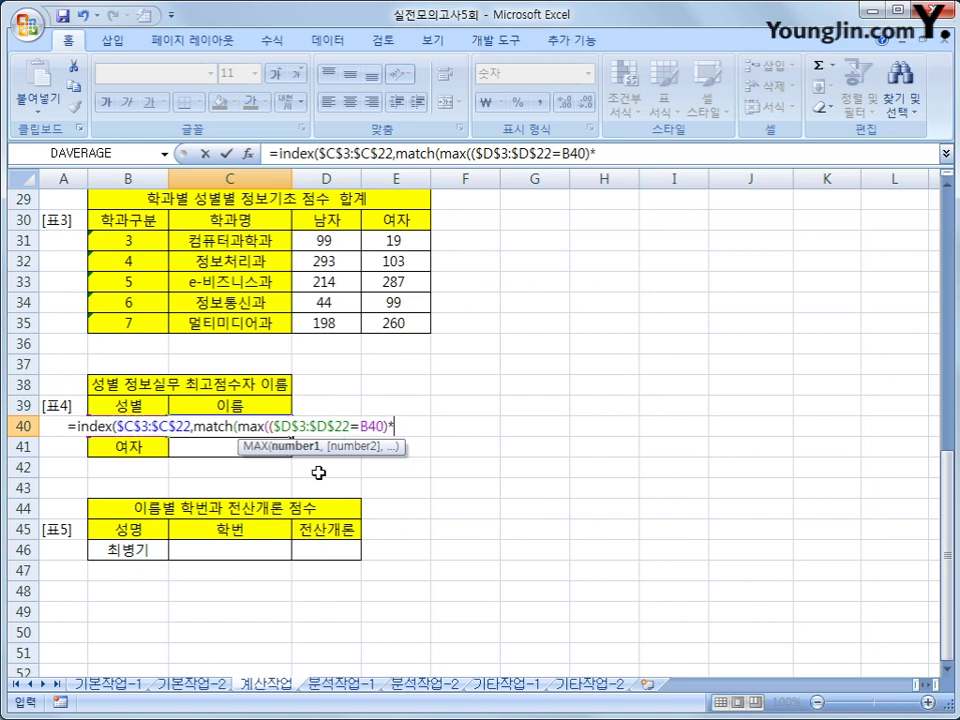
scroll(318, 472, "up", 10)
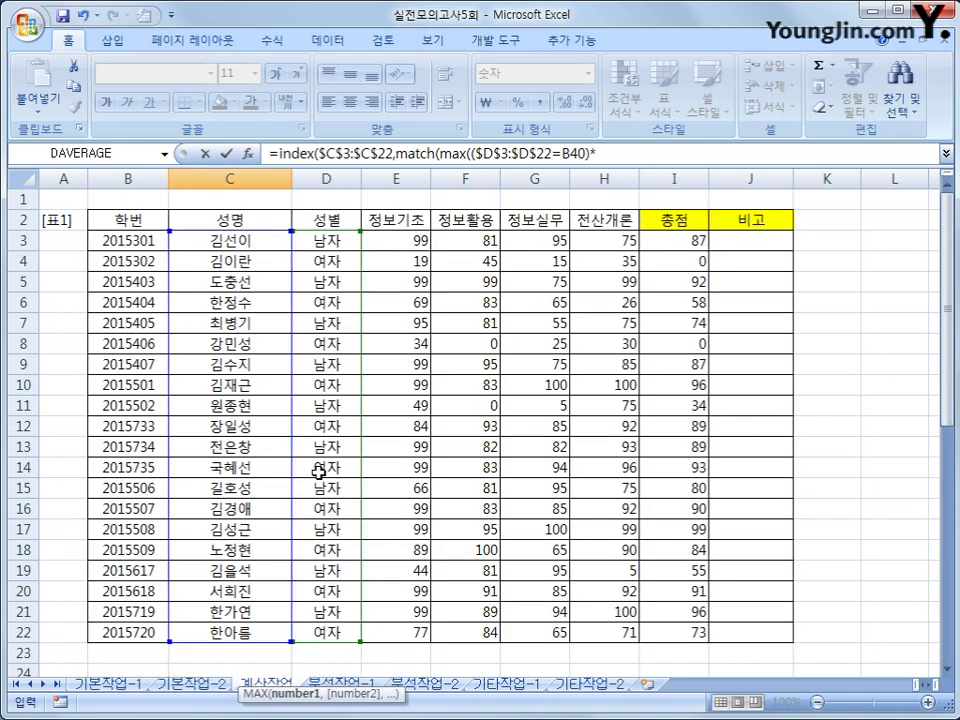
left_click_drag(538, 242, 557, 633)
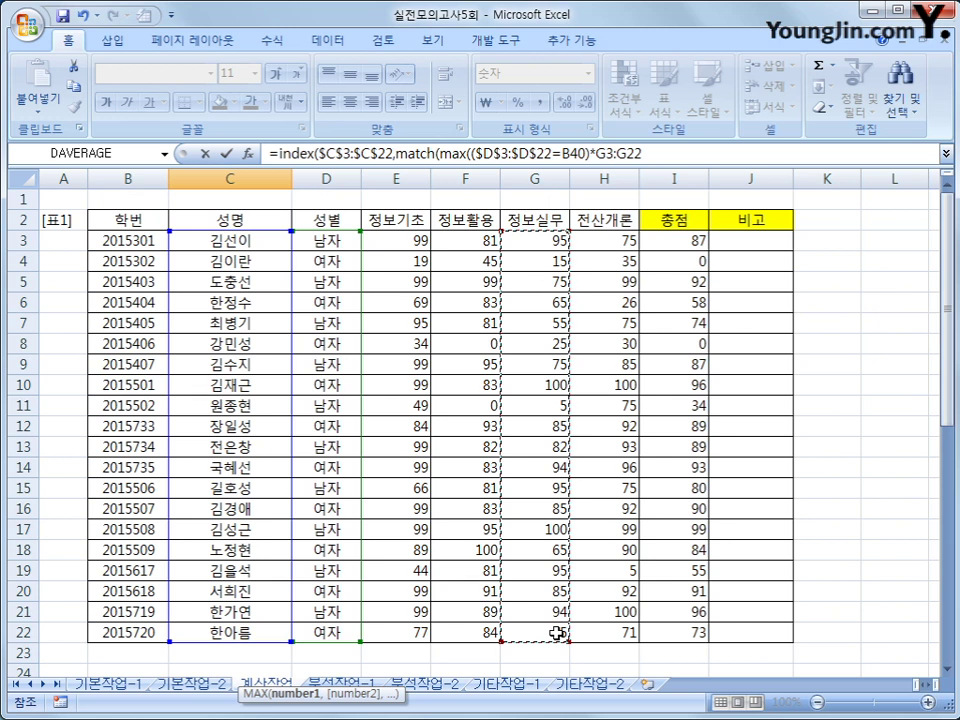
key("F4")
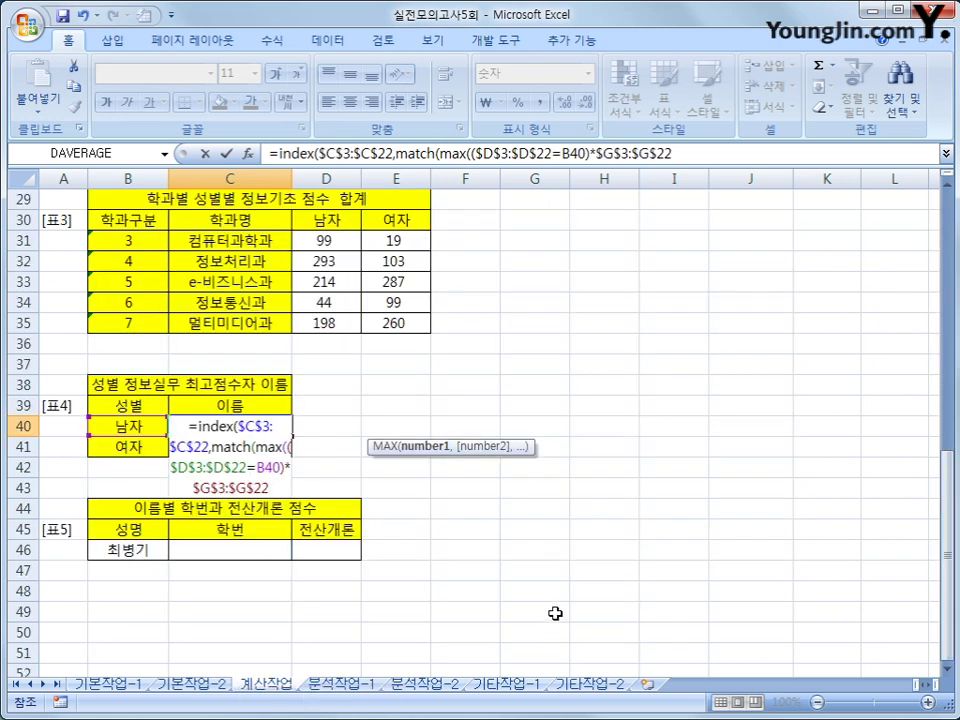
type(")")
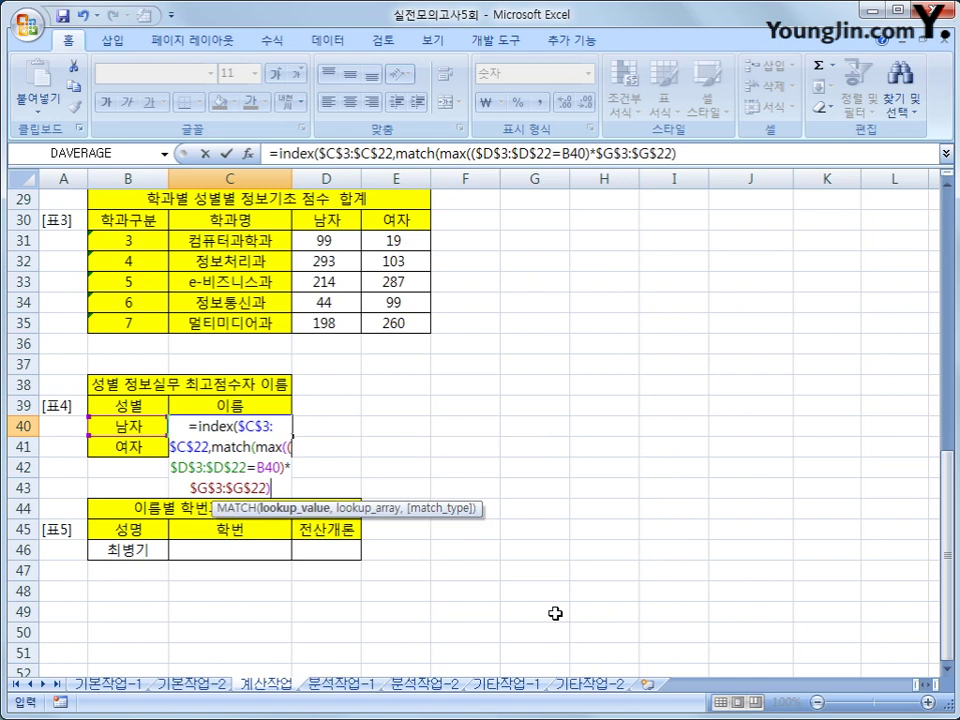
type(",")
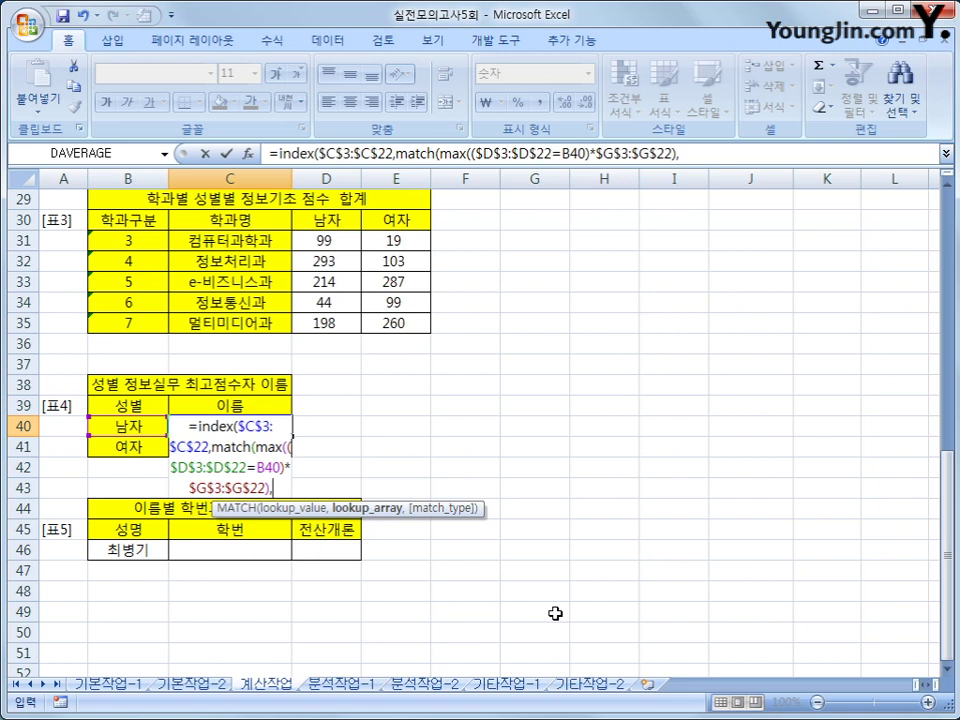
Step: Copy the expression ($D$3:$D$22=B40)*$G$3:$G$22 from inside MAX and reuse it as the MATCH lookup array
scroll(555, 613, "up", 9)
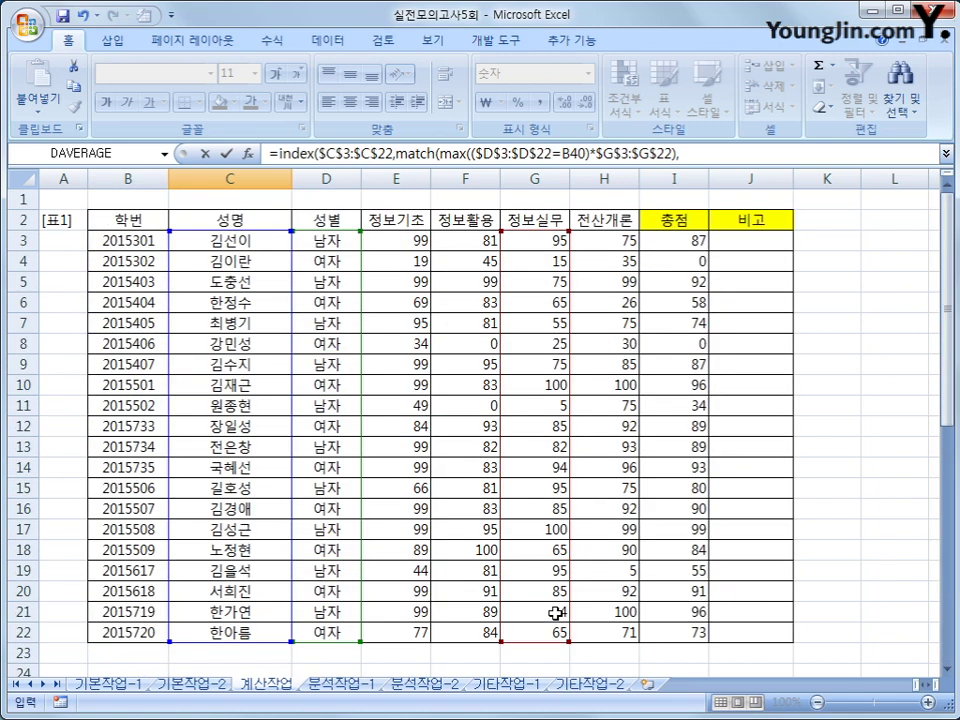
scroll(555, 613, "down", 8)
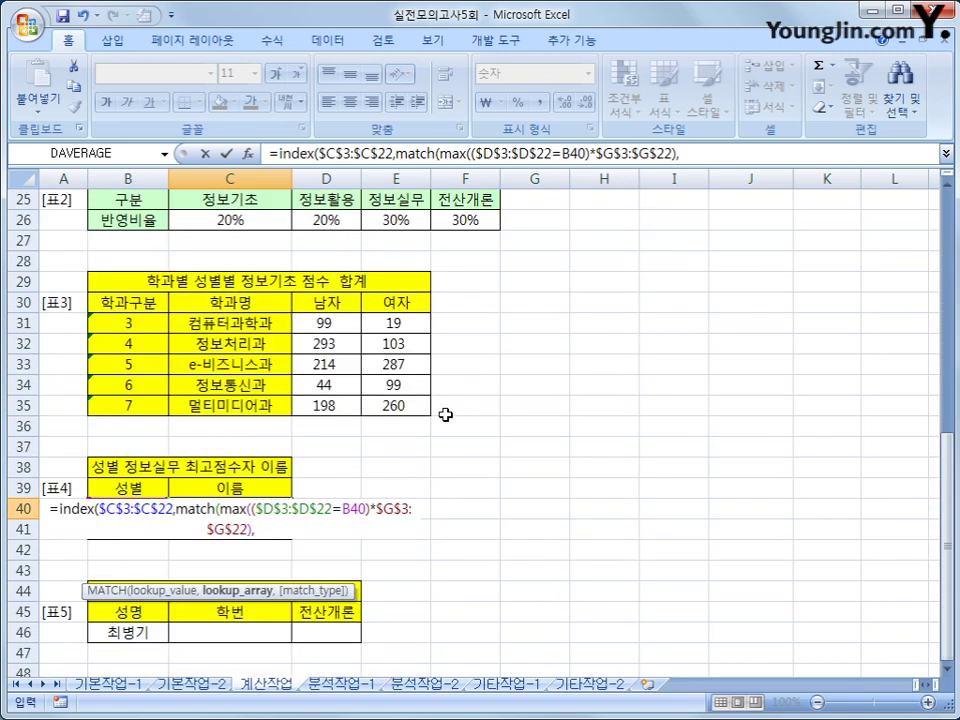
left_click(475, 153)
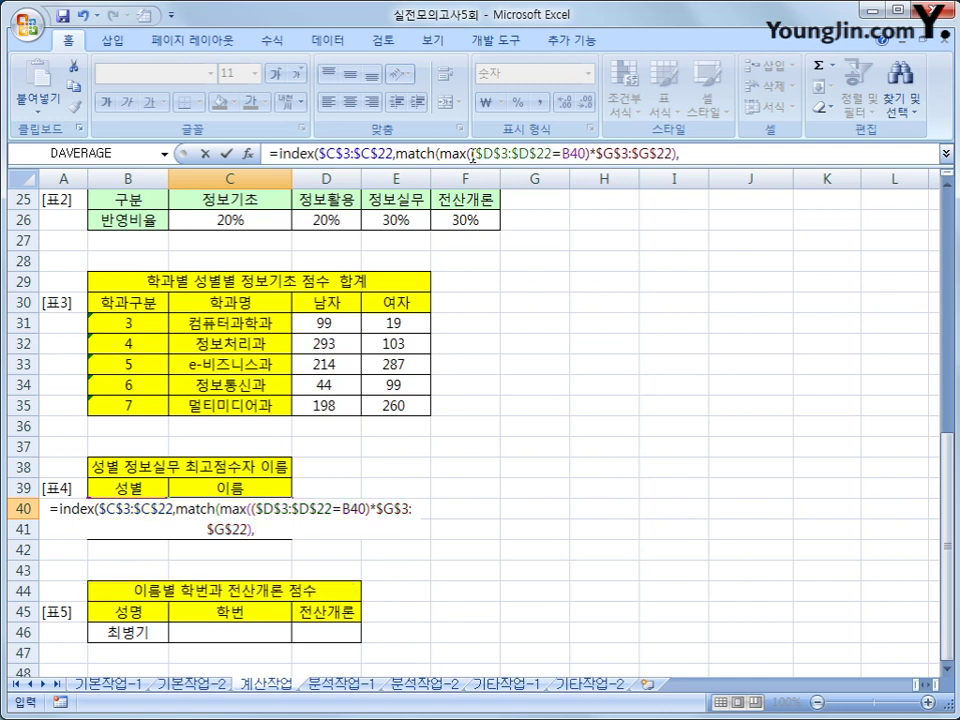
left_click_drag(475, 153, 674, 153)
key("ctrl+c")
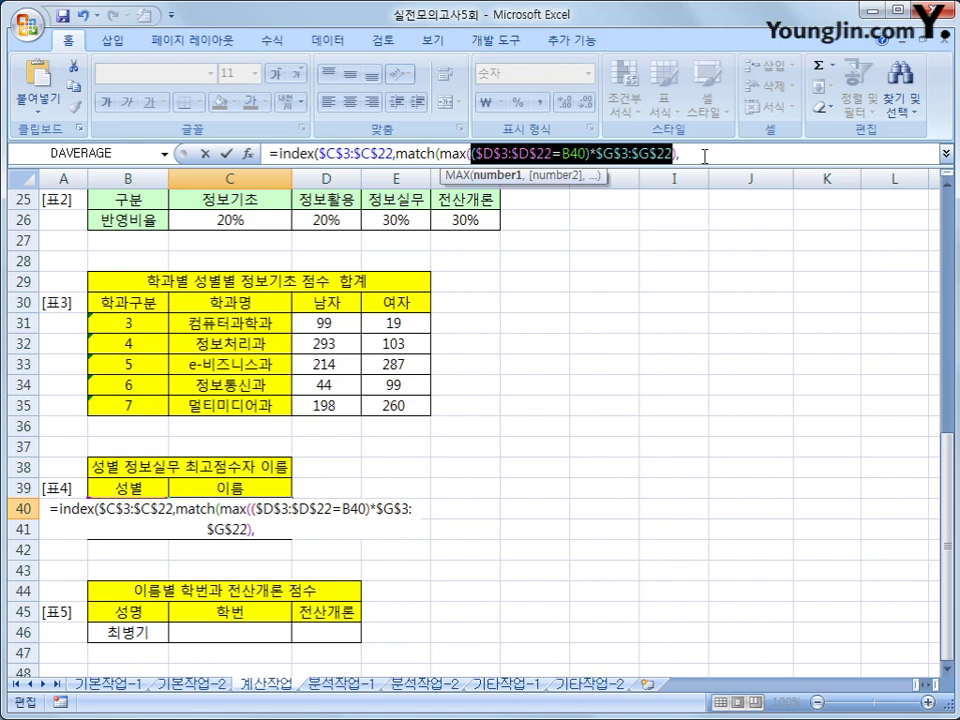
left_click(704, 156)
key("ctrl+v")
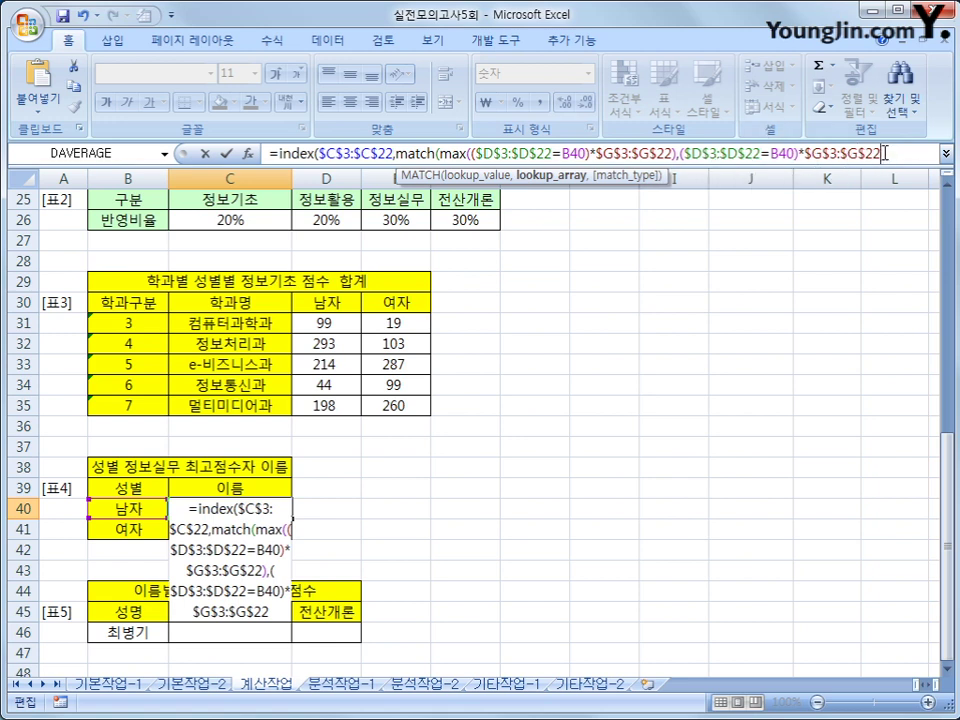
Step: Finish the C40 formula with match type 0, enter it as an array formula, and fill it down to C41
type(",")
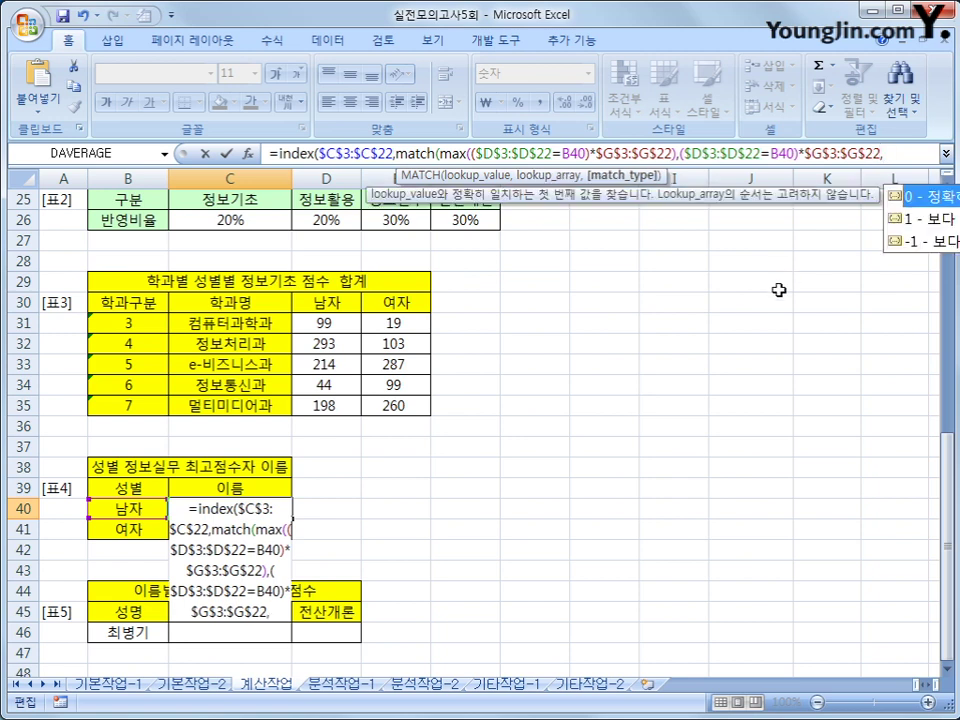
type("0")
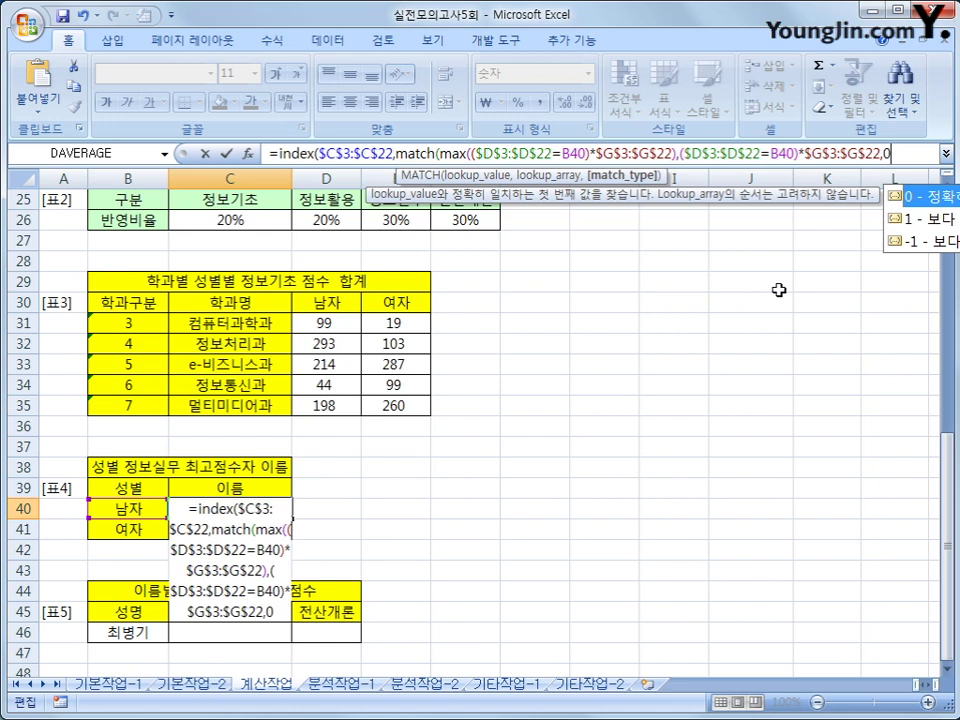
type(")")
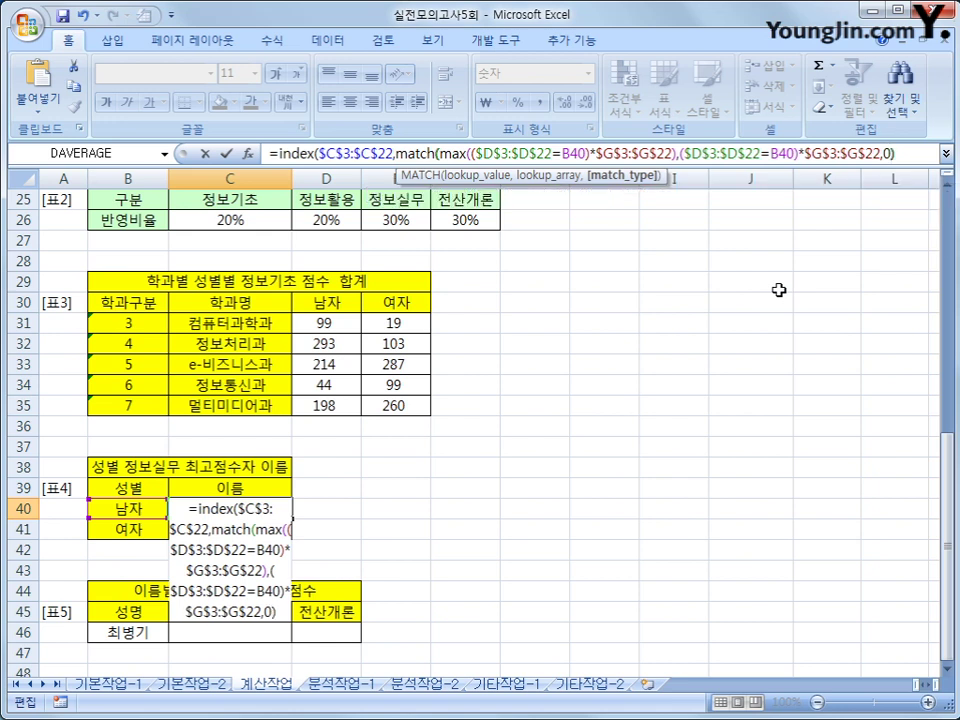
type(")")
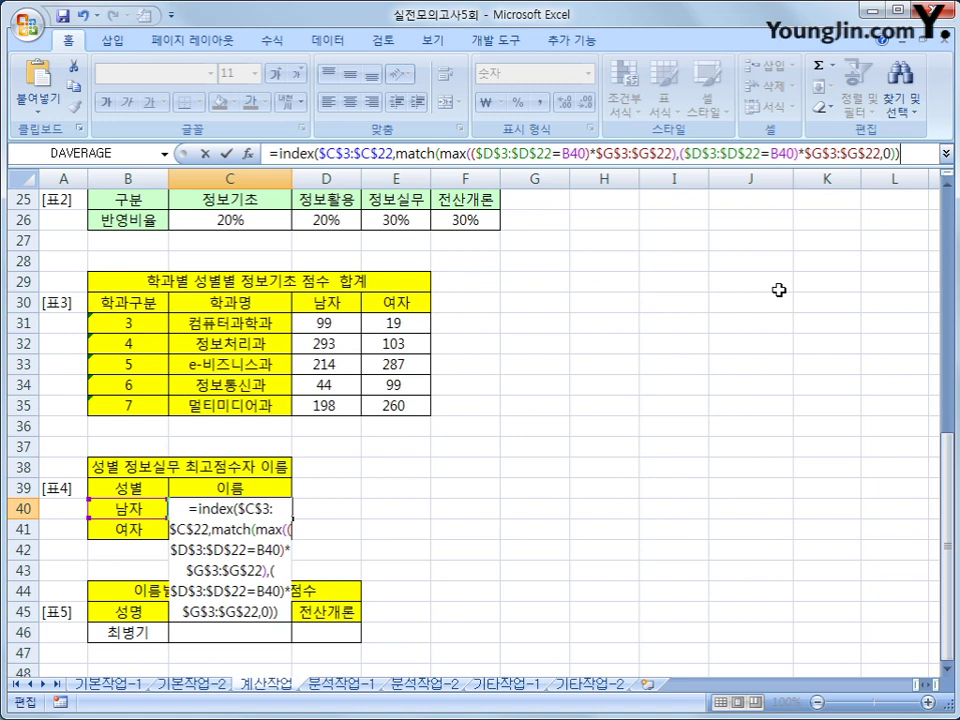
key("ctrl+shift+Return")
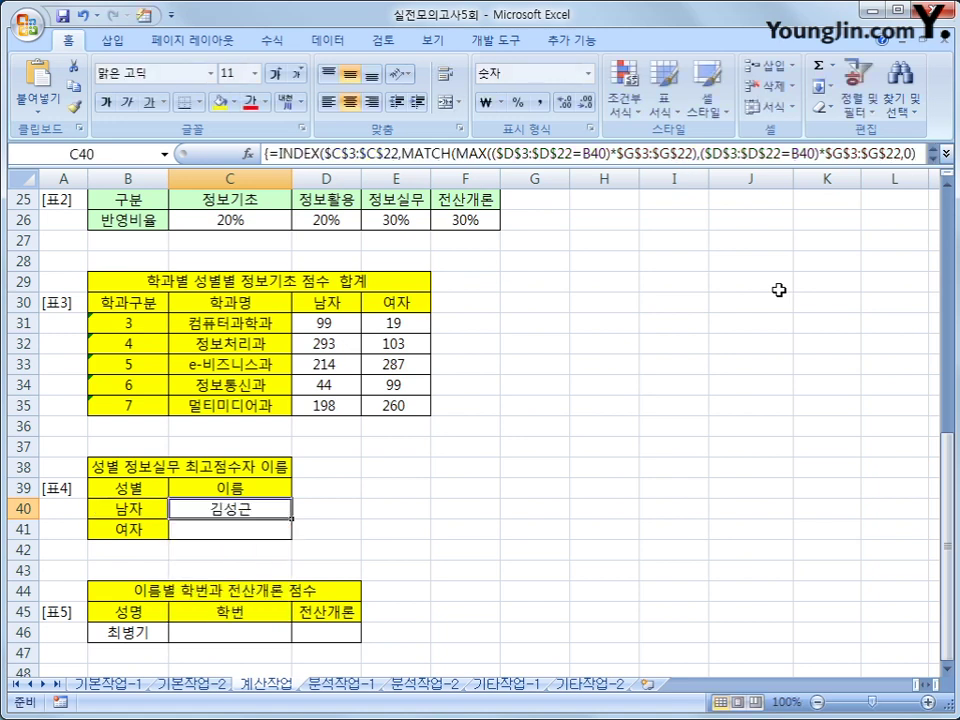
left_click_drag(291, 518, 292, 536)
left_click(253, 527)
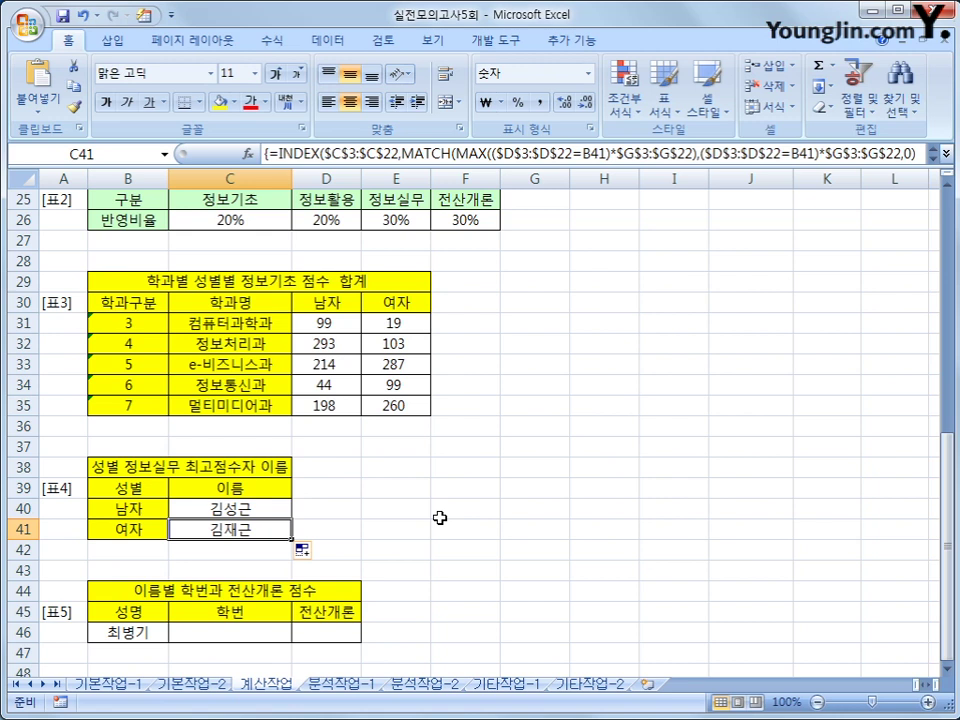
Step: Start the 학번 lookup in C46 of [표5] with =dget($B$2:$J$22, using the whole [표1] as an absolute database range
left_click(200, 636)
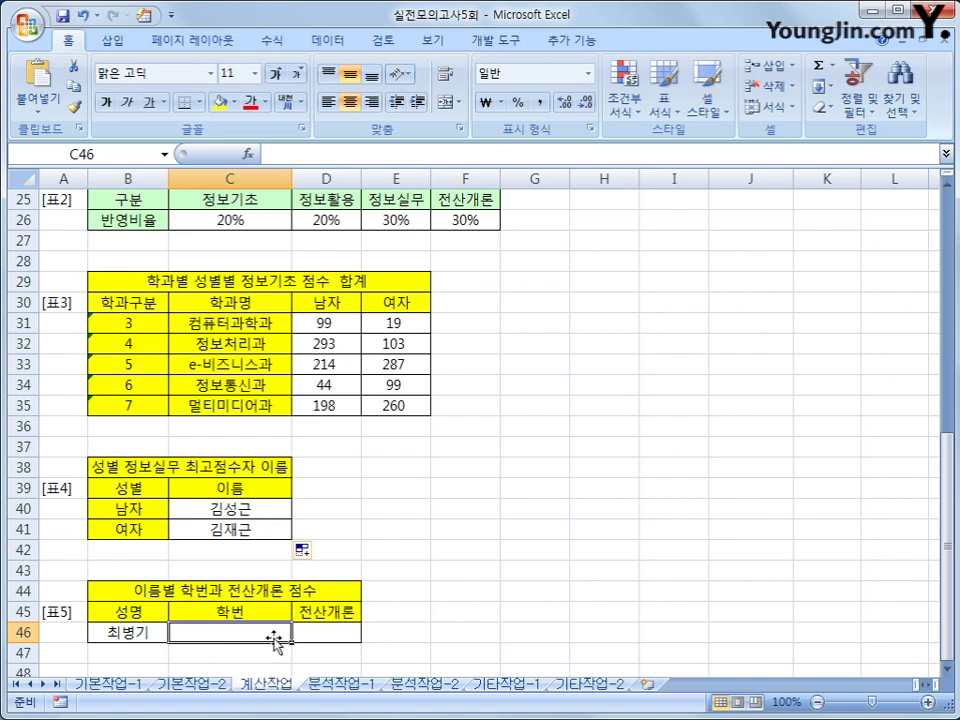
left_click(318, 634)
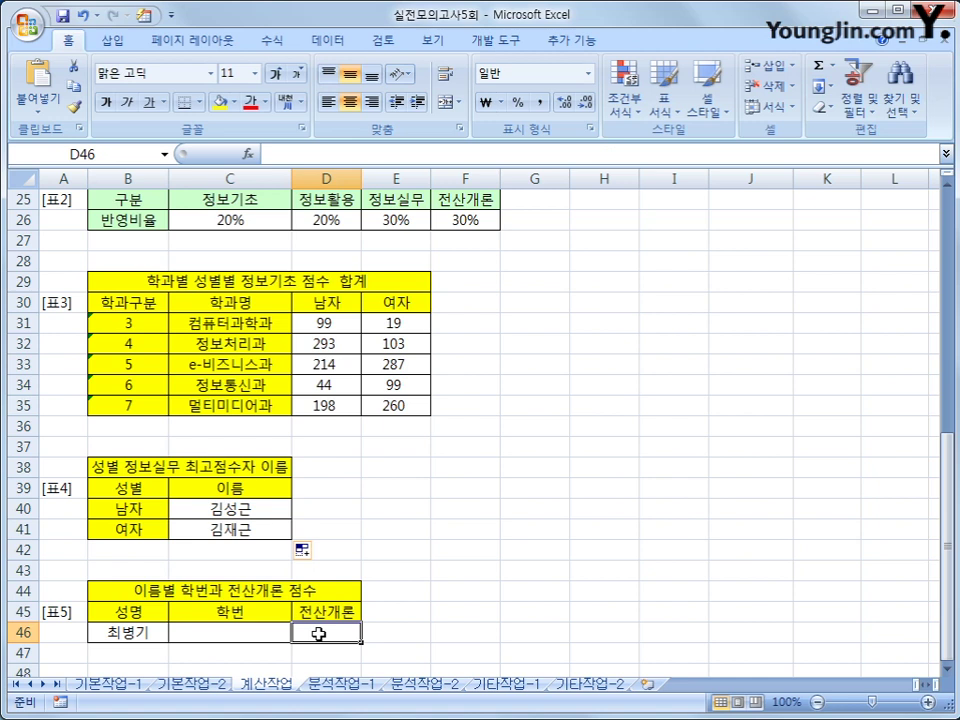
left_click(231, 633)
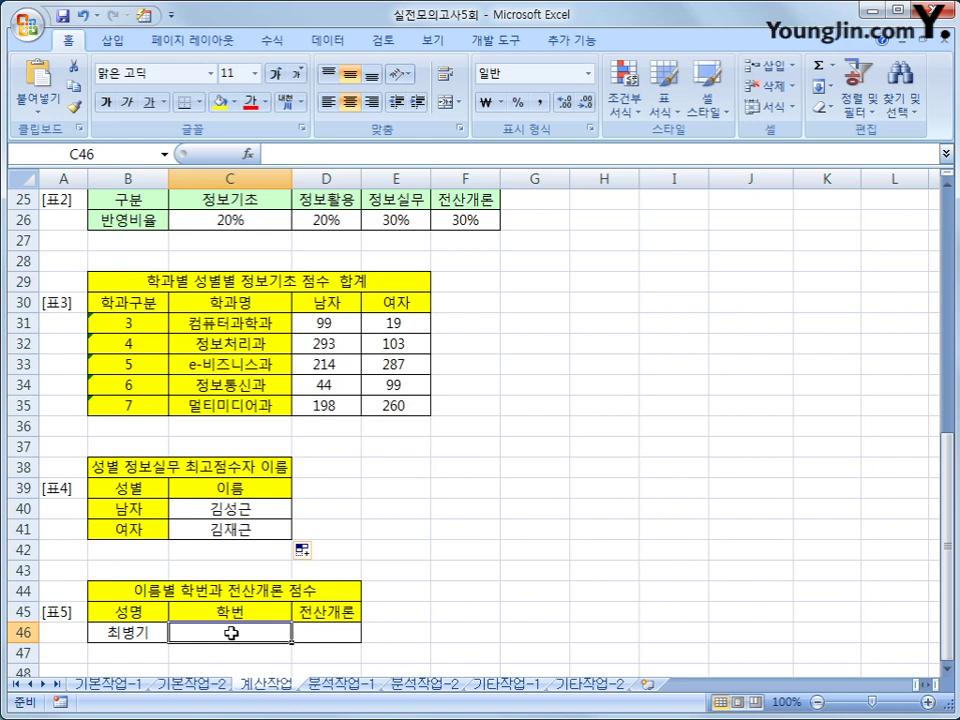
type("=d")
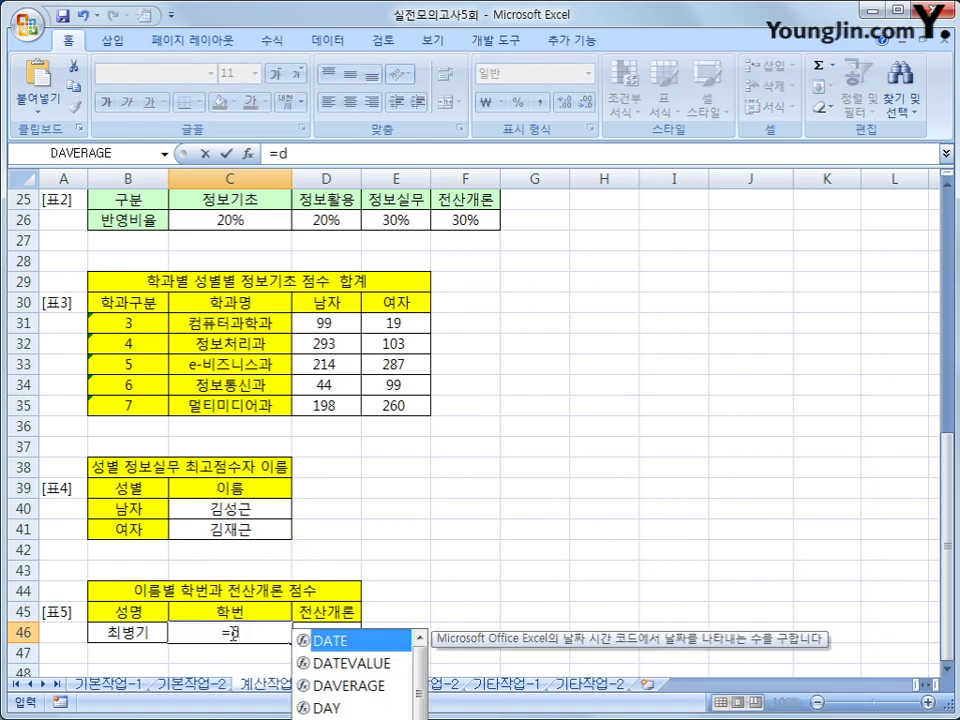
type("get(")
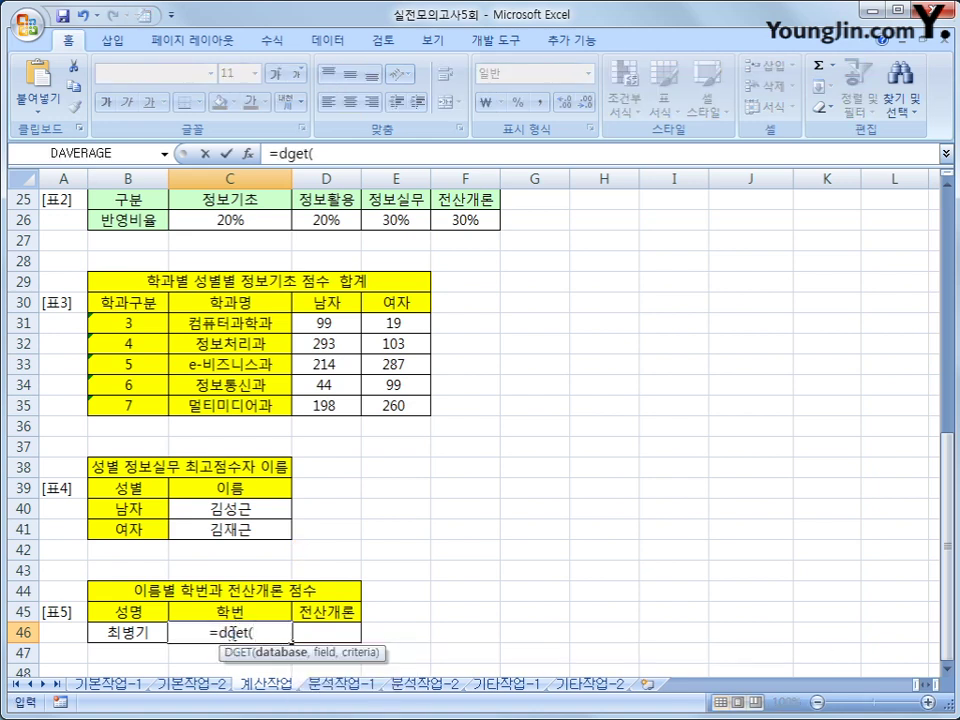
scroll(220, 680, "up", 8)
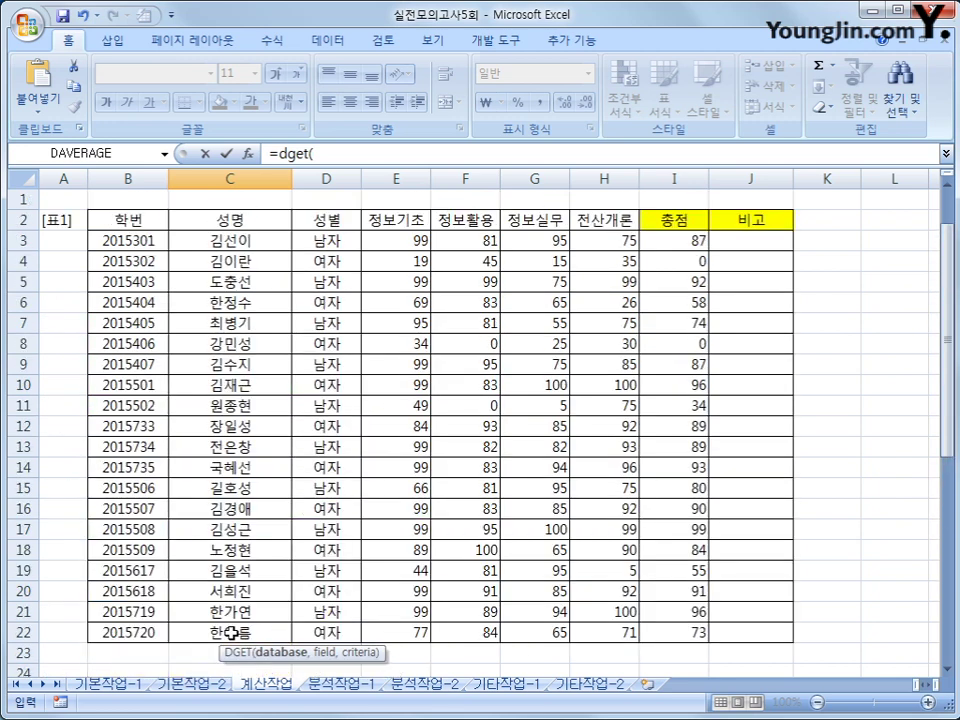
left_click_drag(150, 220, 721, 638)
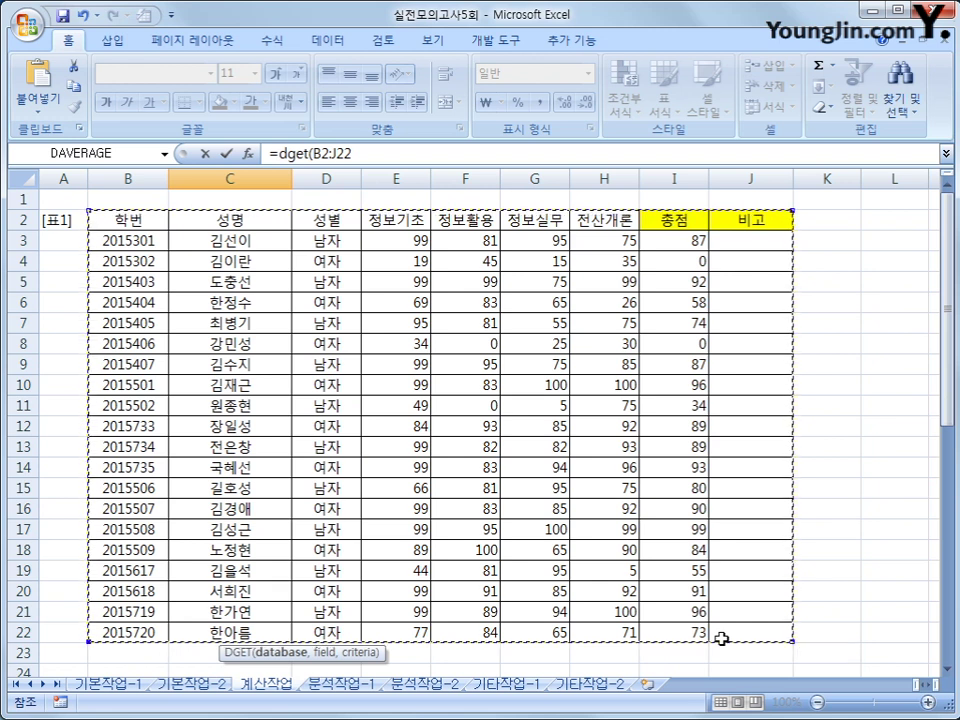
key("F4")
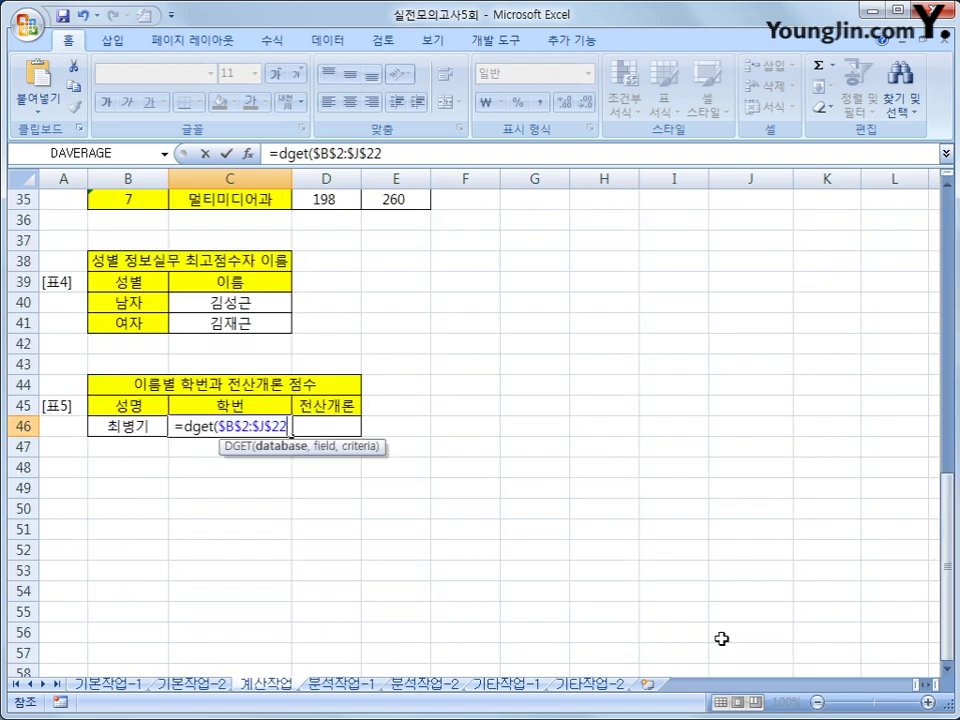
type(",")
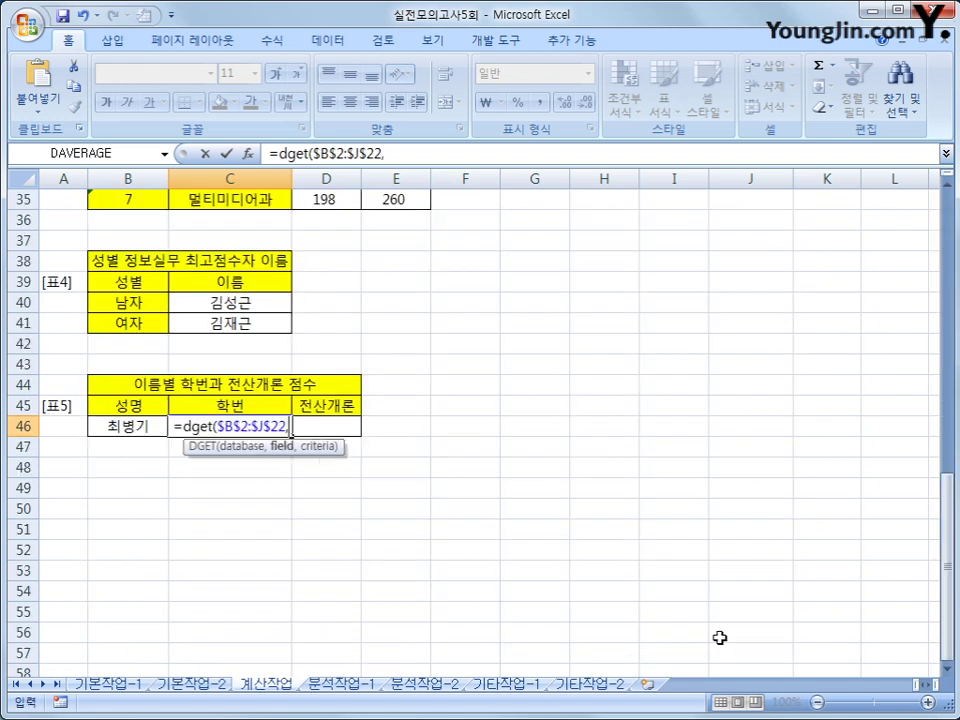
Step: Complete the C46 DGET formula with field C45 and absolute criteria range $B$45:$B$46, and enter it
left_click(265, 407)
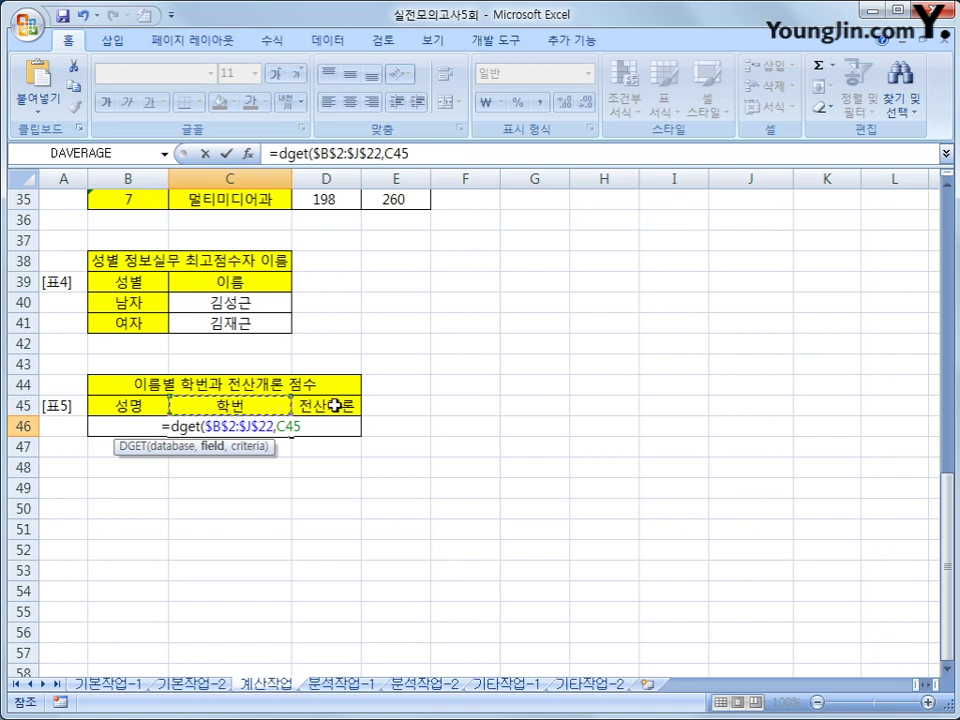
type(",")
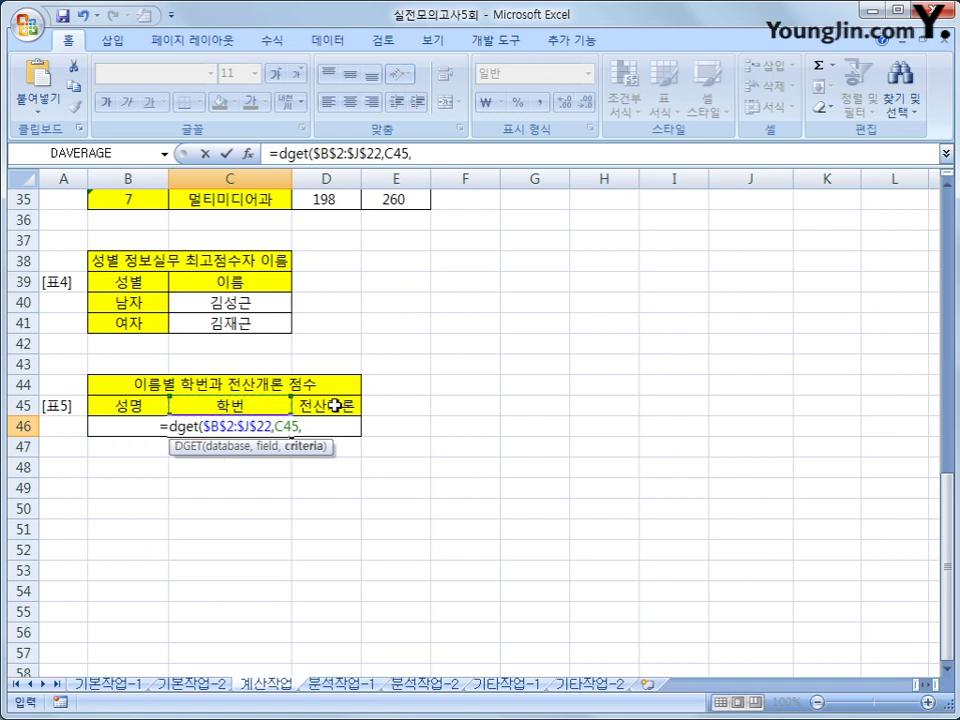
left_click_drag(135, 406, 135, 424)
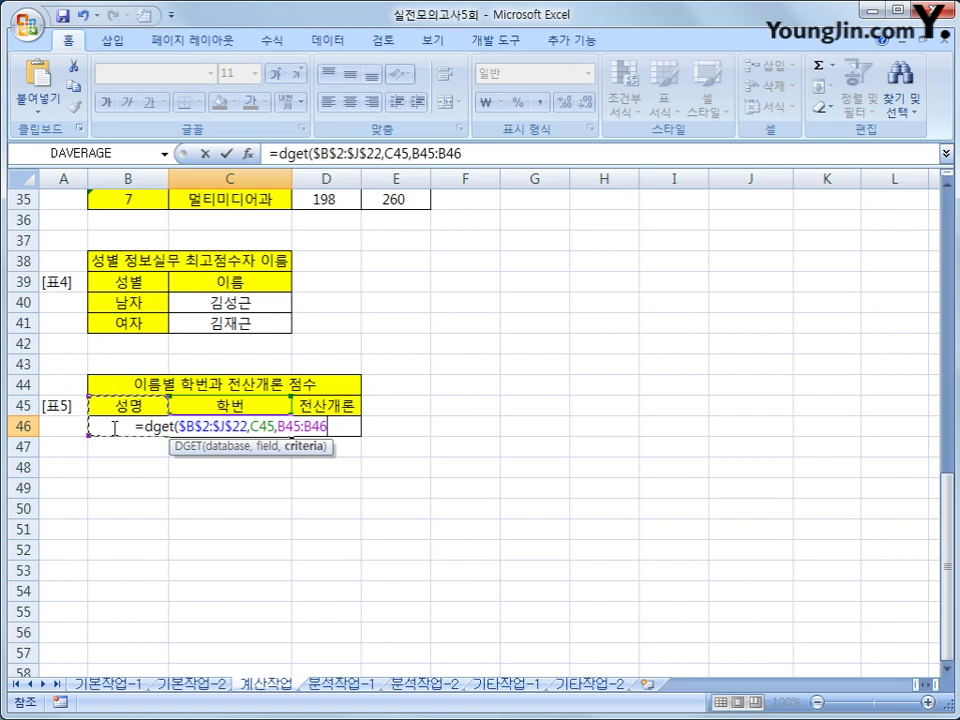
key("F4")
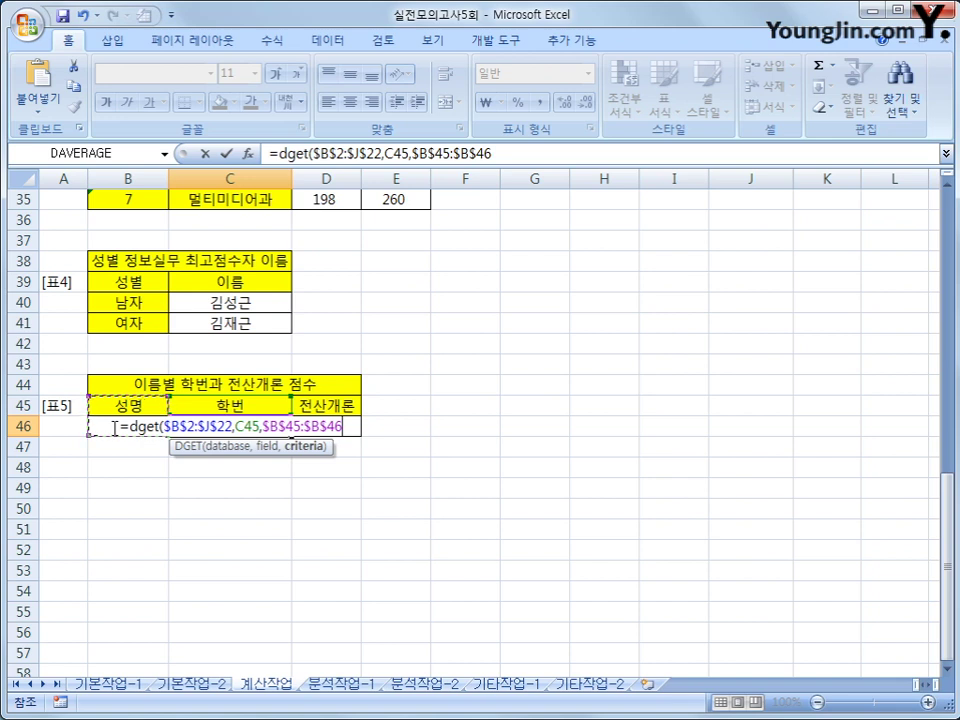
type(")")
key("Return")
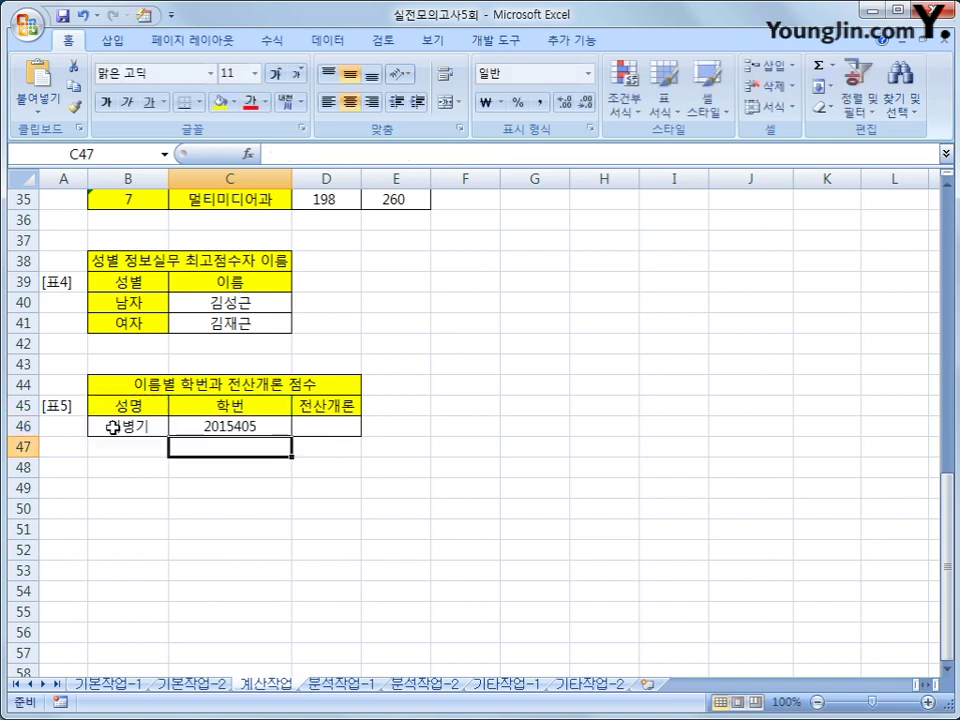
Step: Fill the C46 DGET formula across to D46 for the 전산개론 score in [표5]
left_click(228, 430)
left_click_drag(292, 436, 348, 441)
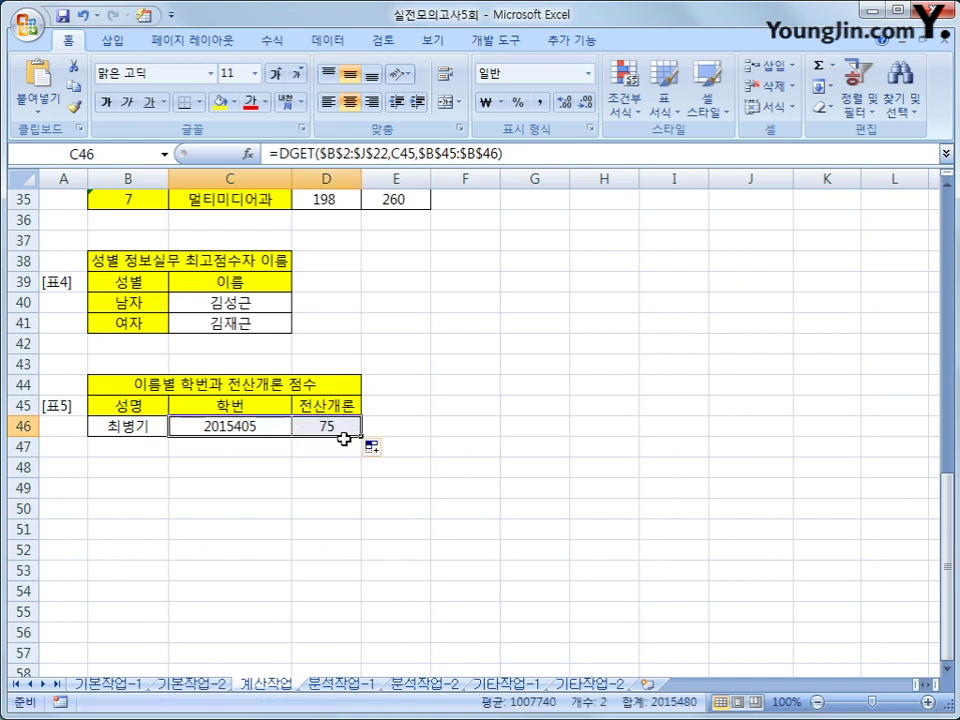
left_click(338, 427)
left_click(315, 403)
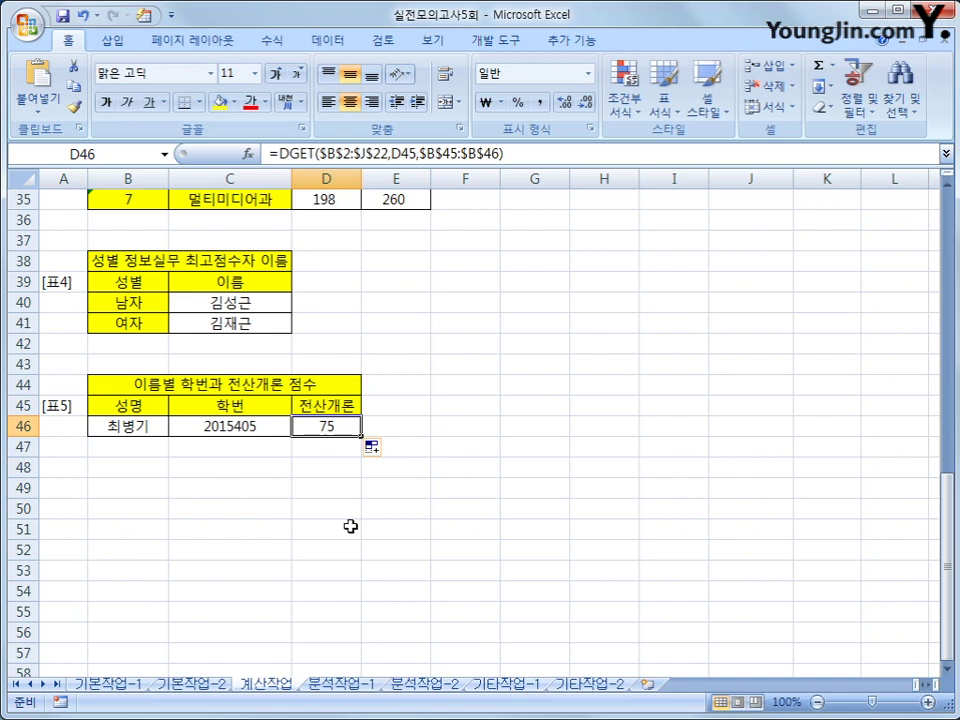
Step: Add a new code module in the Visual Basic editor and declare Function fn비고(총점)
scroll(350, 526, "up", 11)
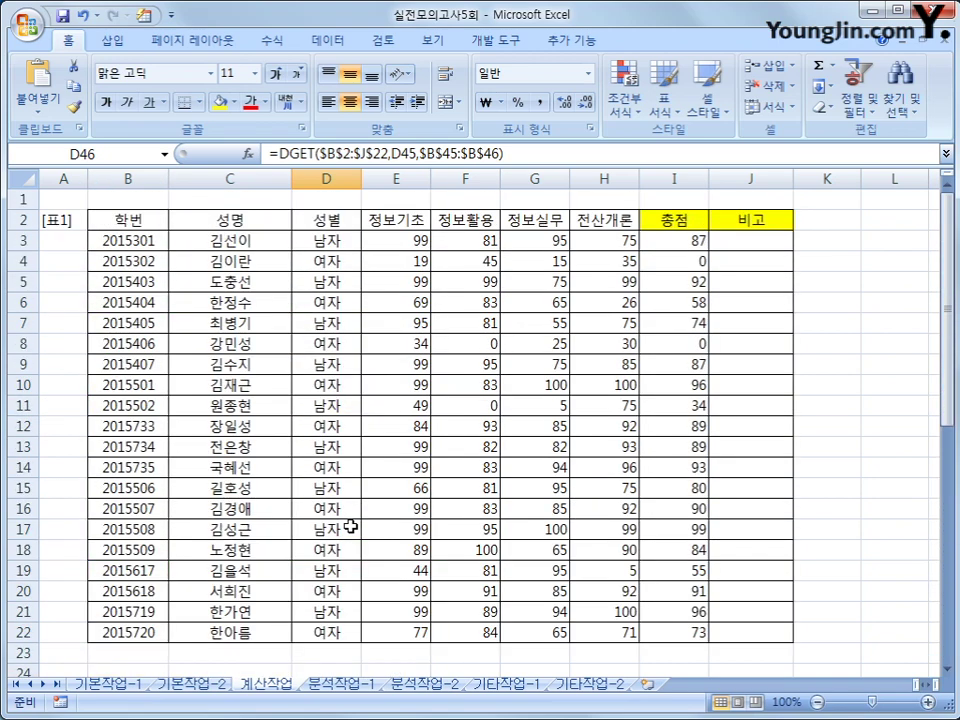
left_click(496, 40)
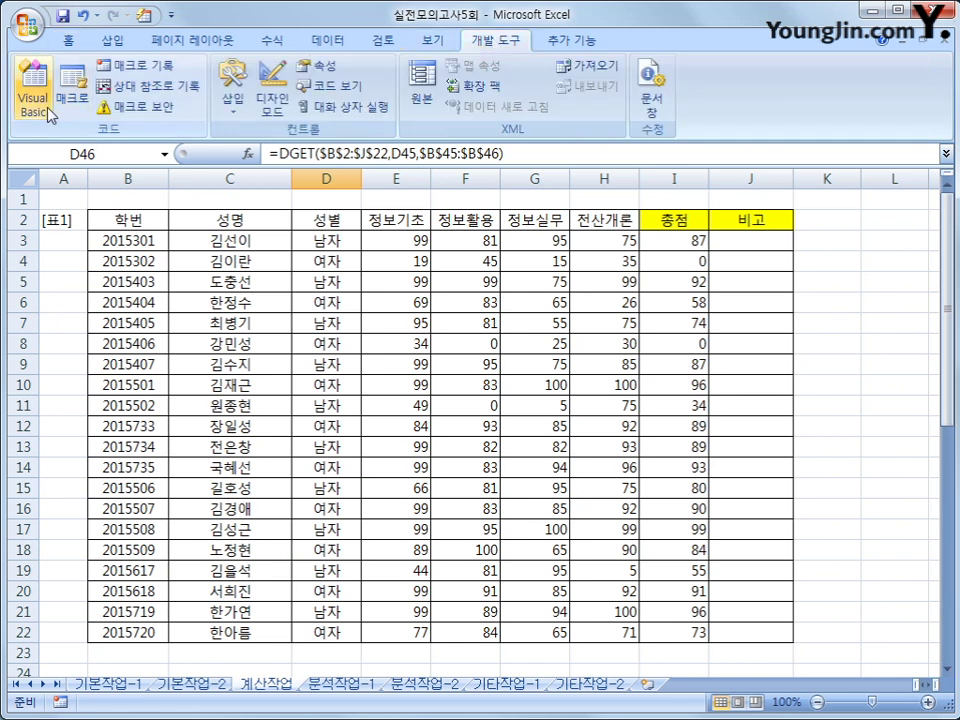
left_click(35, 80)
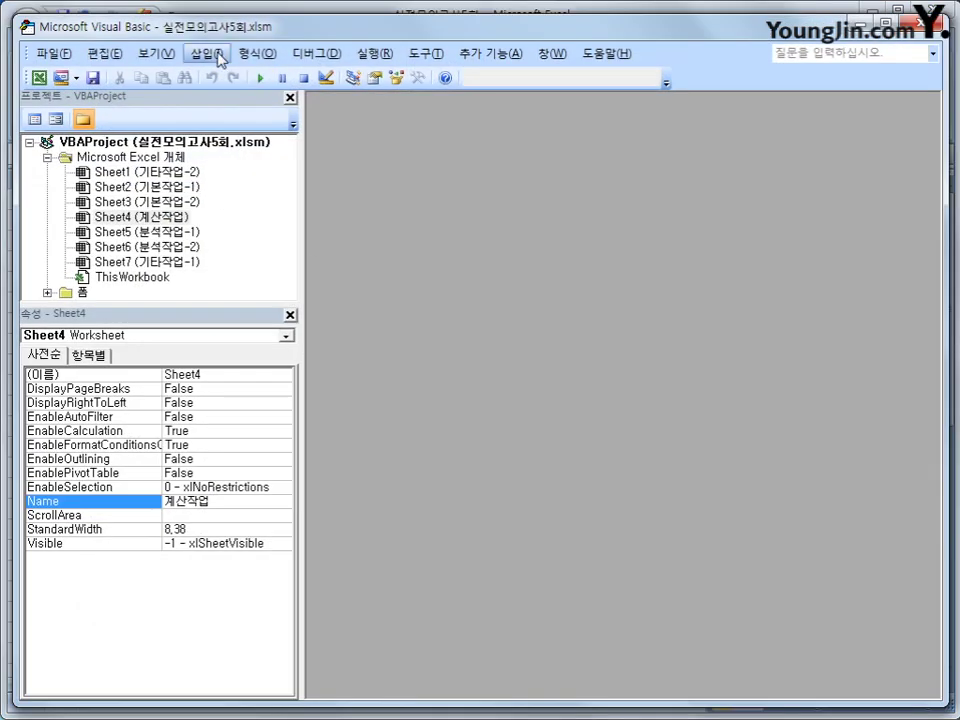
left_click(218, 56)
left_click(225, 114)
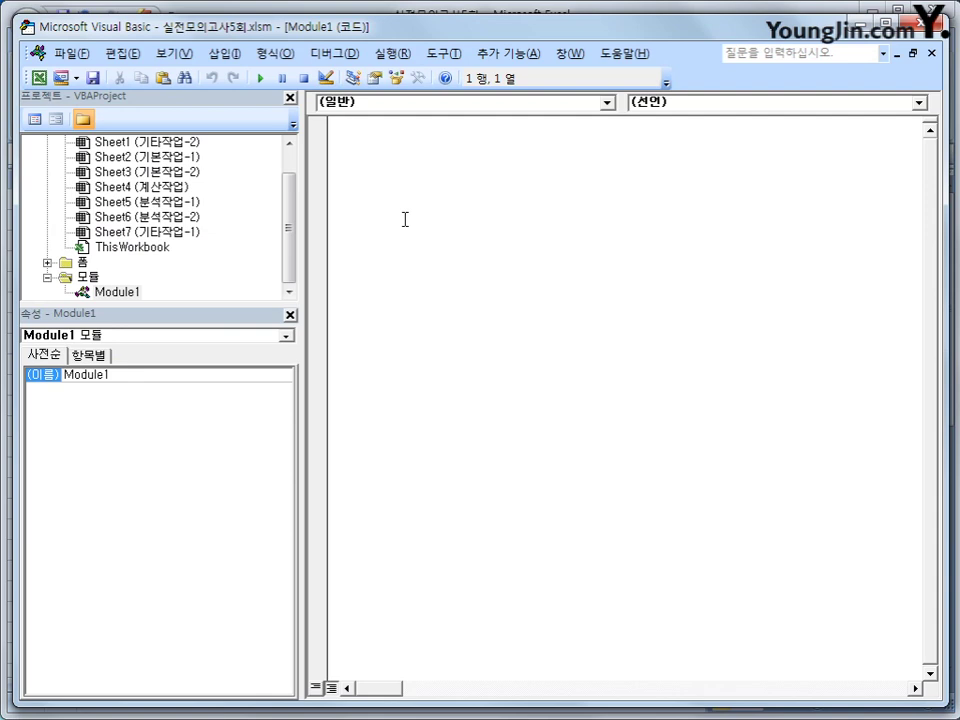
type("function fn")
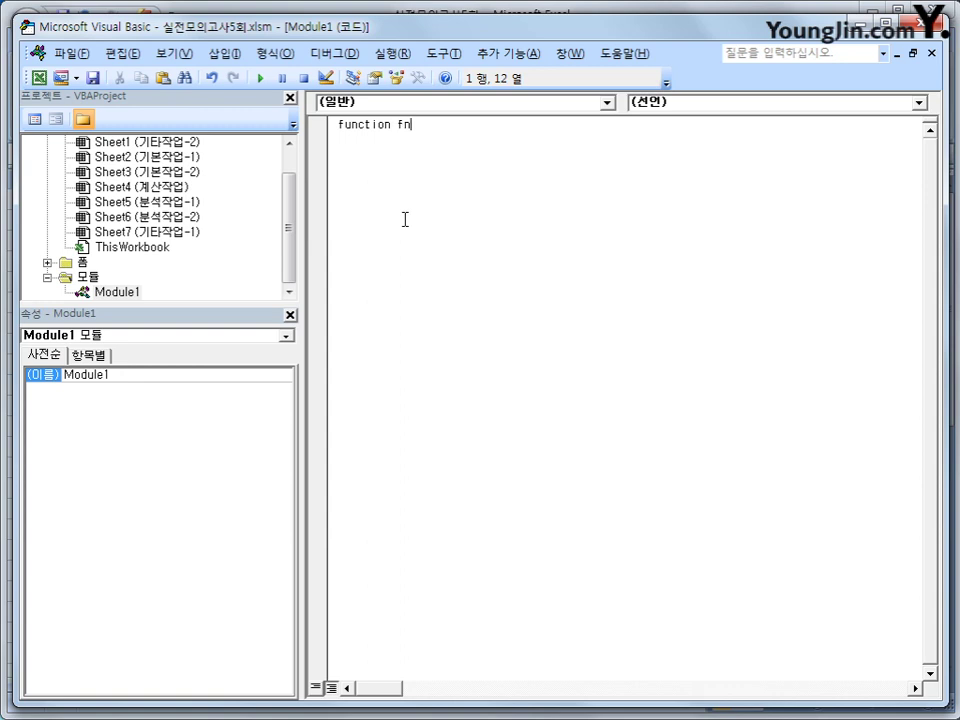
type("비고(총점)")
key("Return")
key("Return")
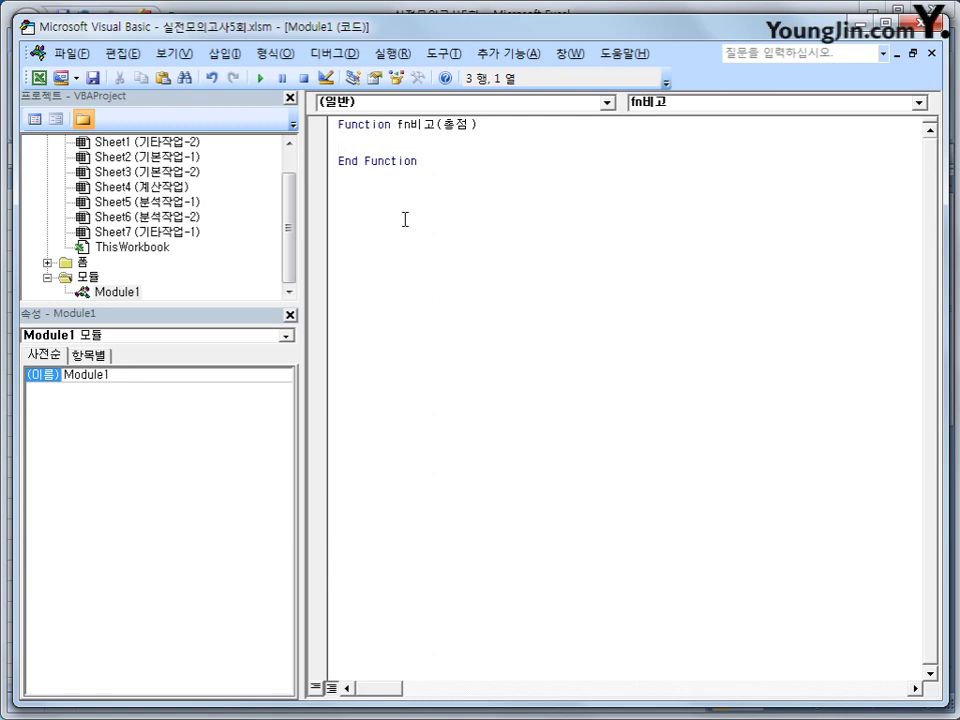
Step: Add the condition If 총점 < 60 Then to fn비고, with fn비고 = "미달" as its result
key("Tab")
type("if 총점 < 60 then")
key("Return")
key("Tab")
type("fn")
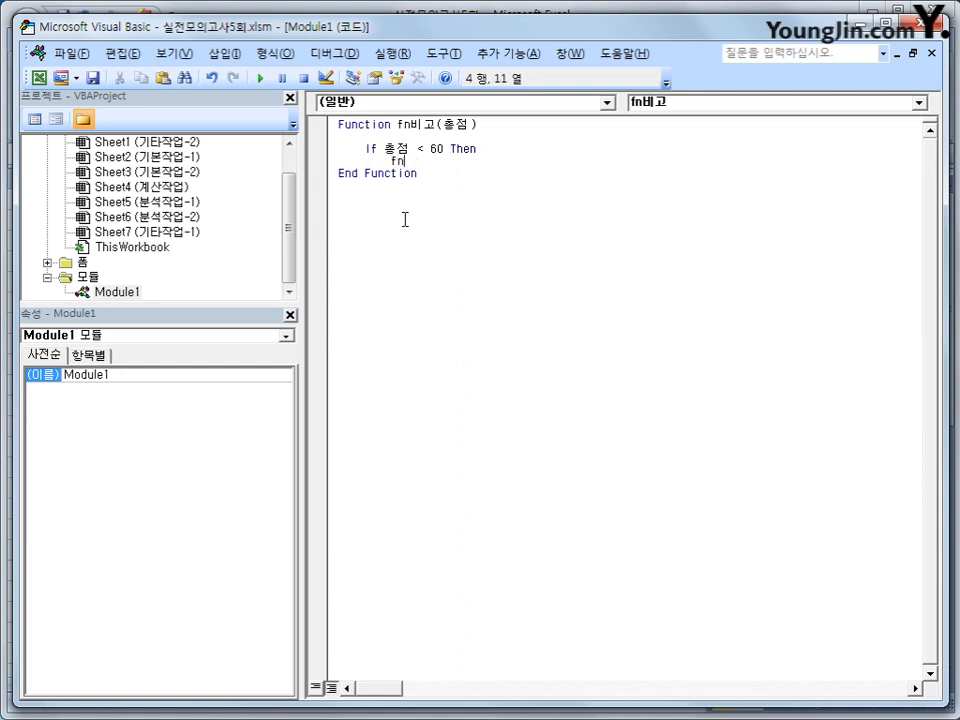
type("비고 ")
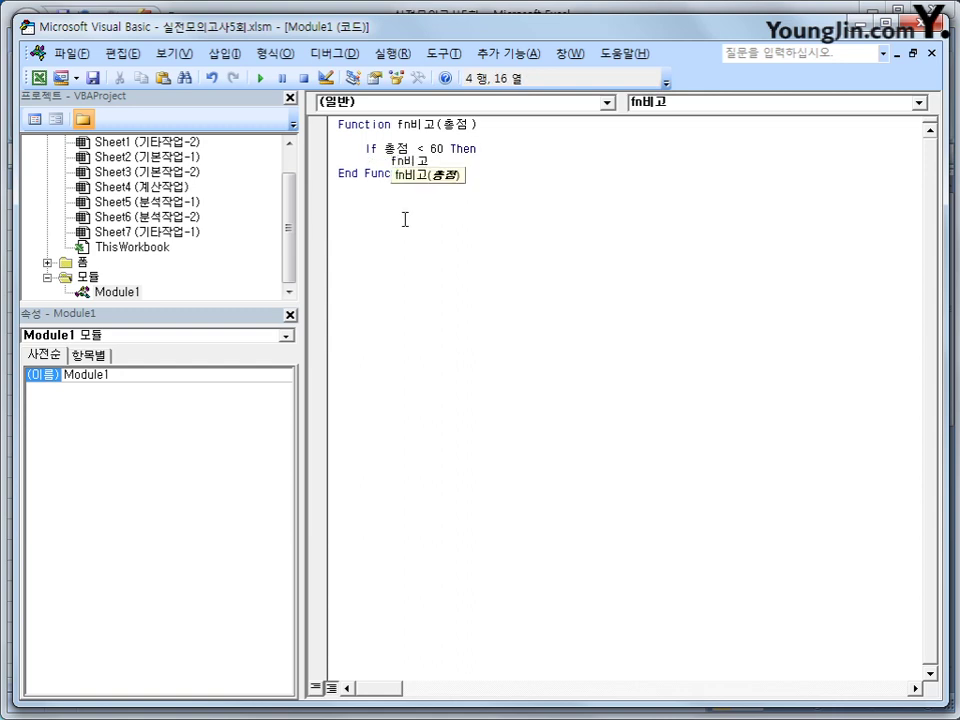
type("=")
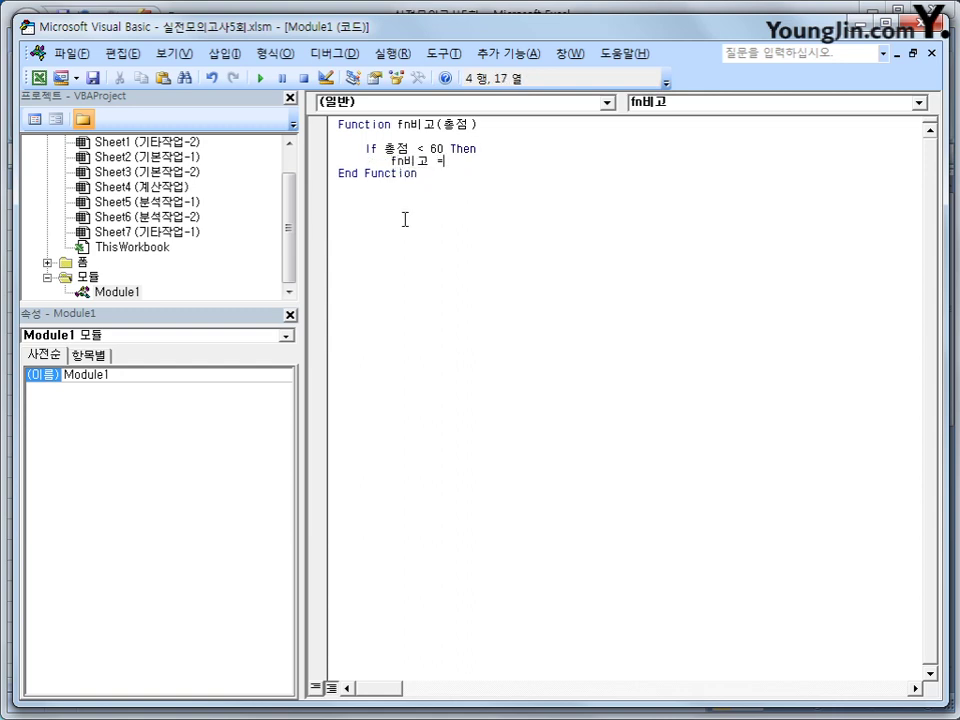
type("\"미달\"")
key("Return")
key("BackSpace")
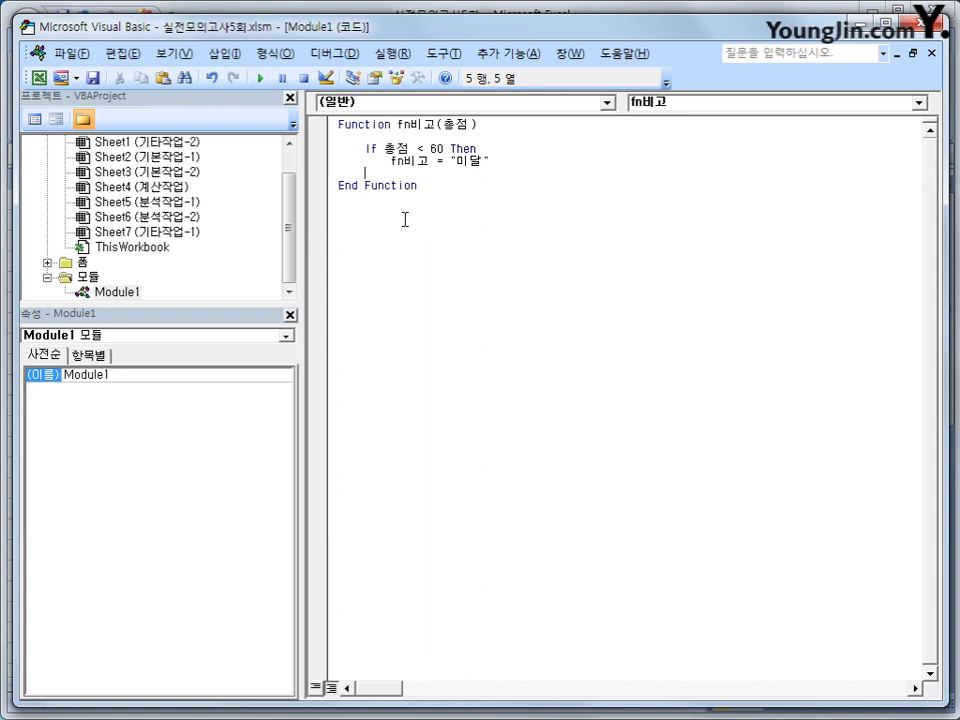
Step: Add the Else branch fn비고 = "", end the block with End If, and return to the worksheet
type("else")
key("Return")
key("Tab")
type("fn비고 ")
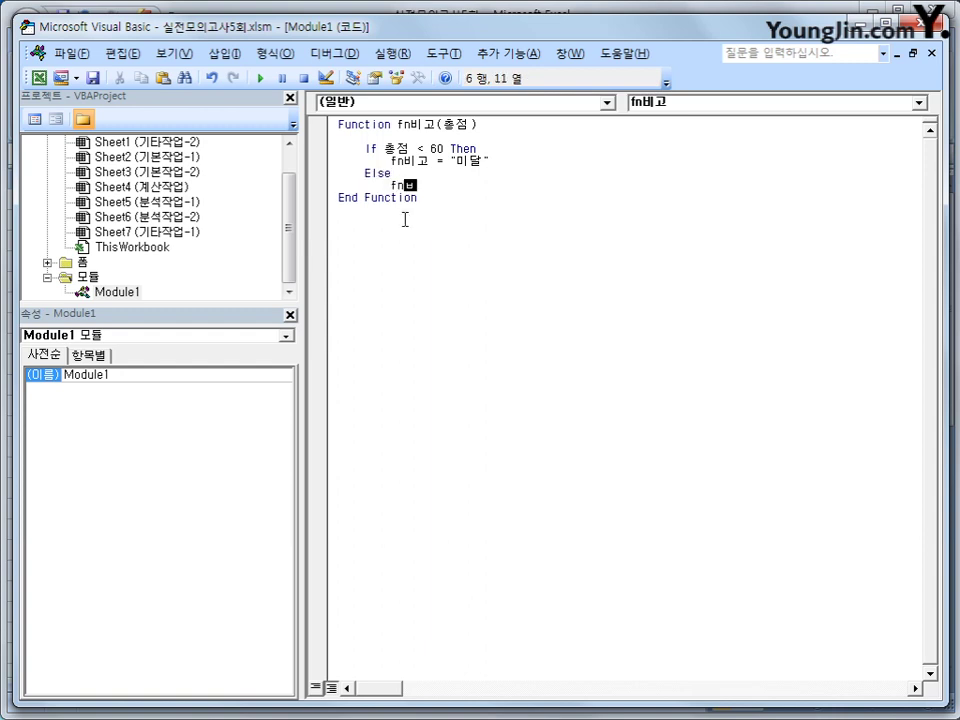
type("= \"\"")
key("Return")
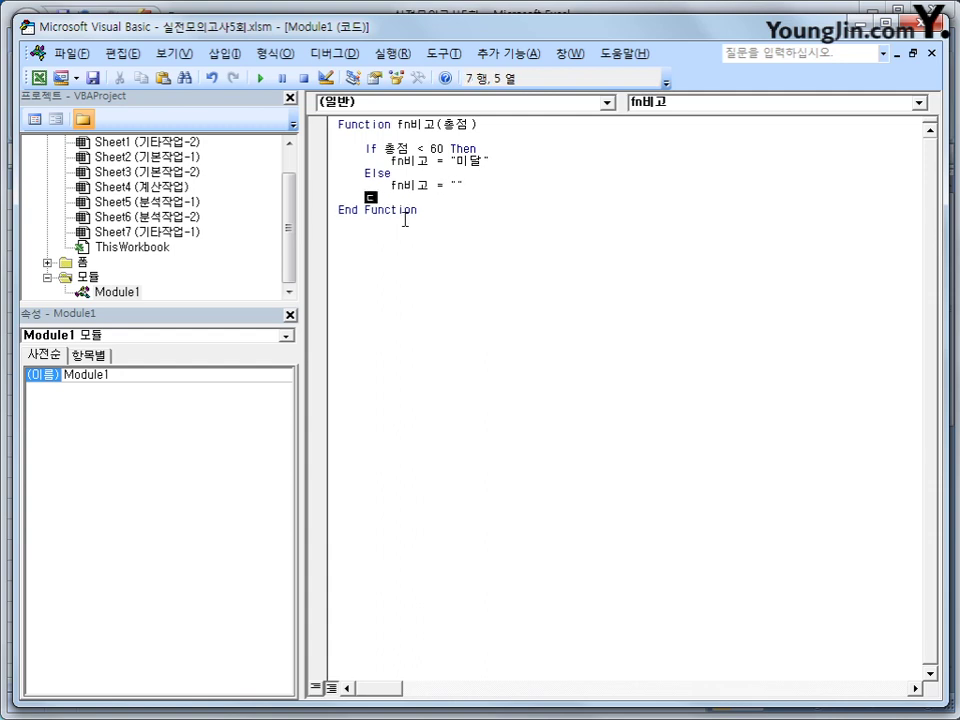
type("end if")
key("Return")
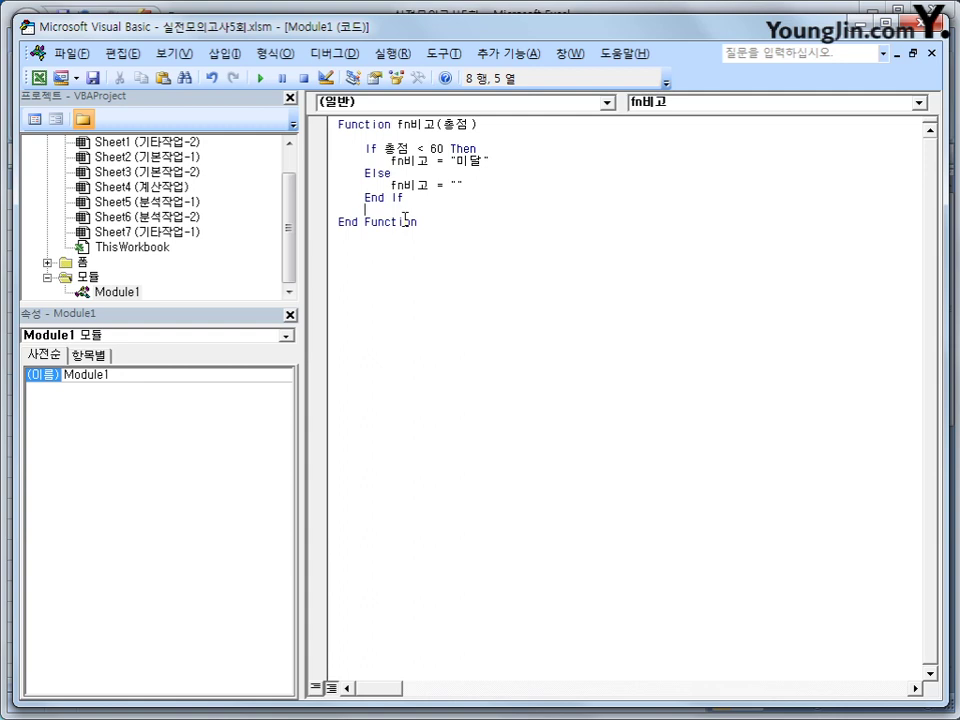
left_click(464, 238)
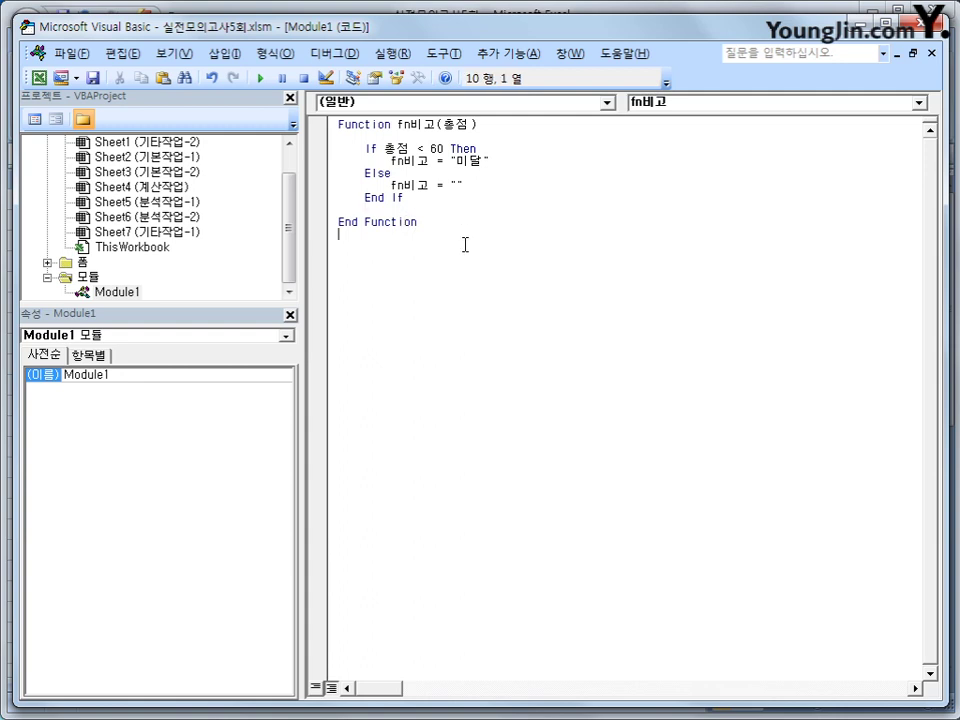
left_click(920, 20)
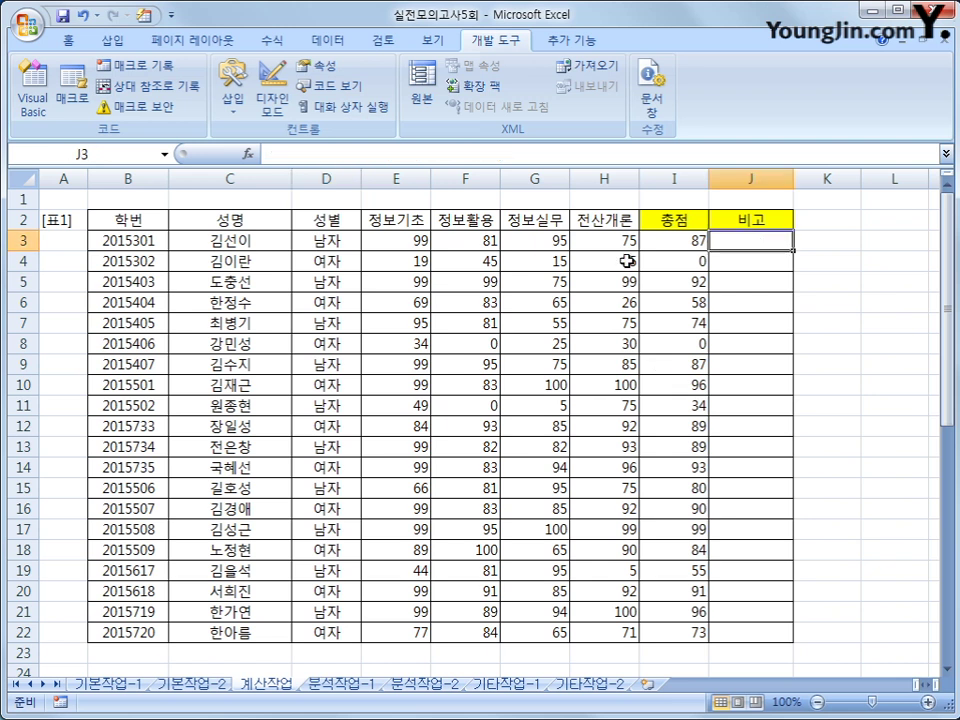
Step: Insert the user-defined function fn비고 in J3 with I3 as its 총점 argument, fill it down to J22, and check the 미달 rows
left_click(248, 153)
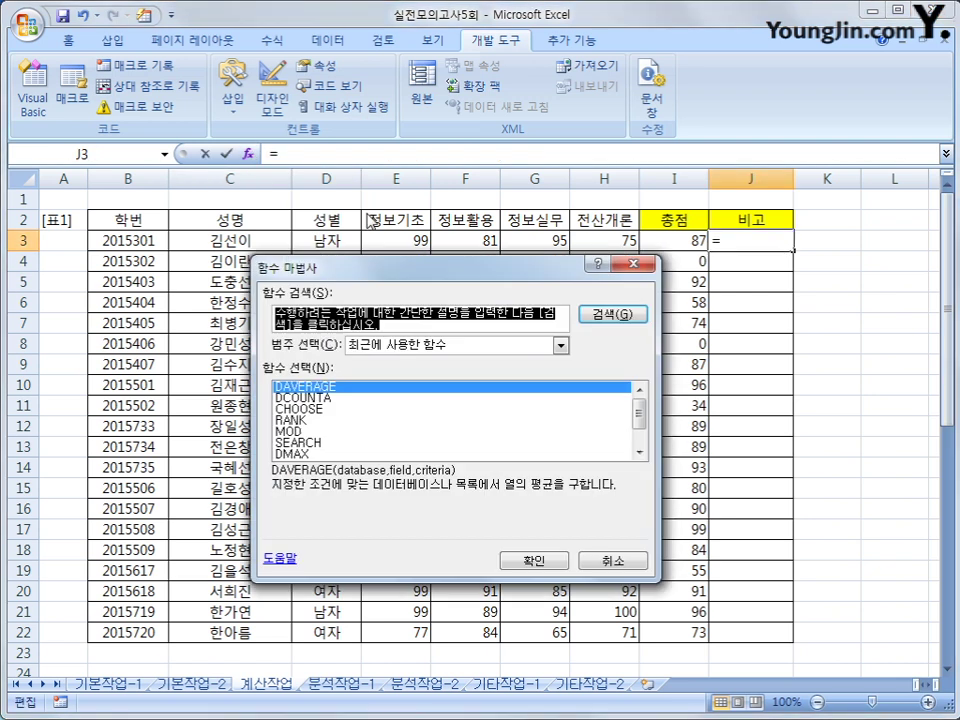
left_click(395, 344)
left_click(384, 484)
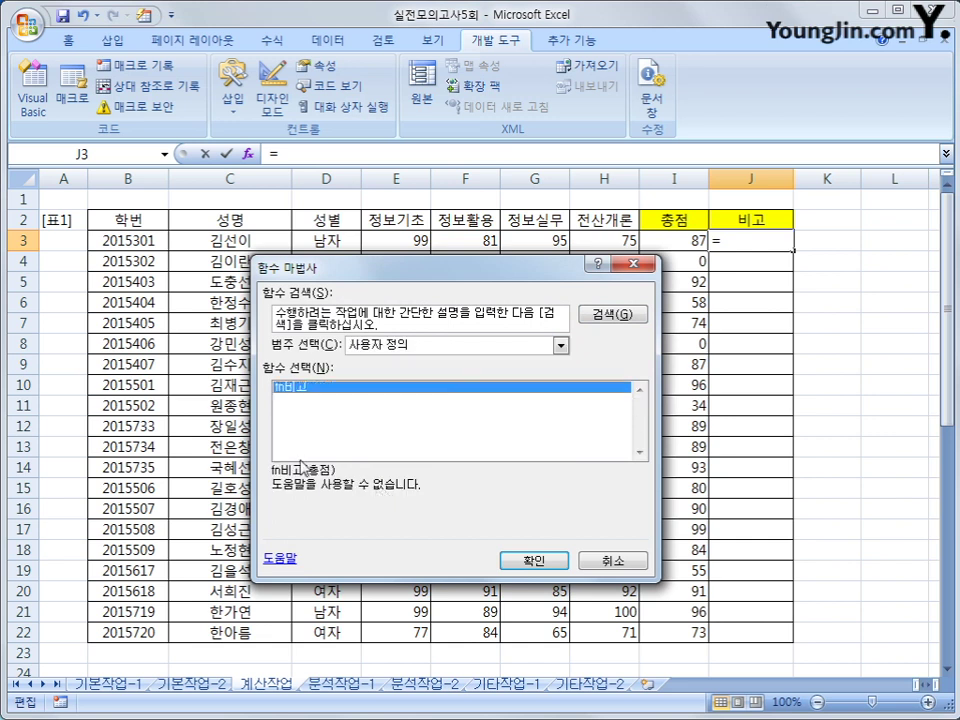
left_click(525, 563)
left_click(675, 241)
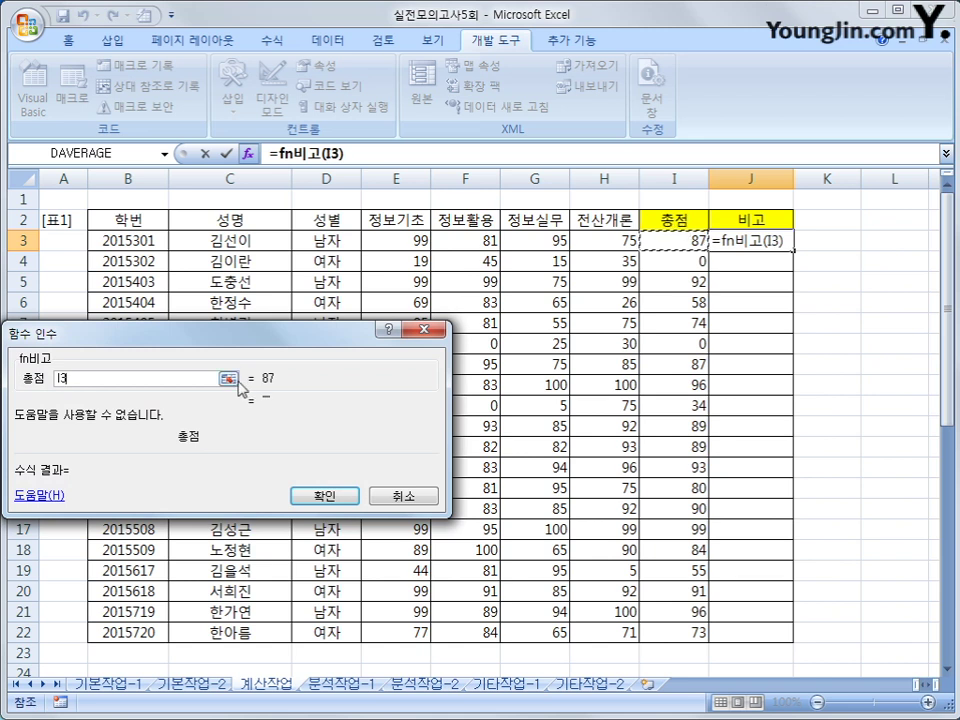
left_click(322, 496)
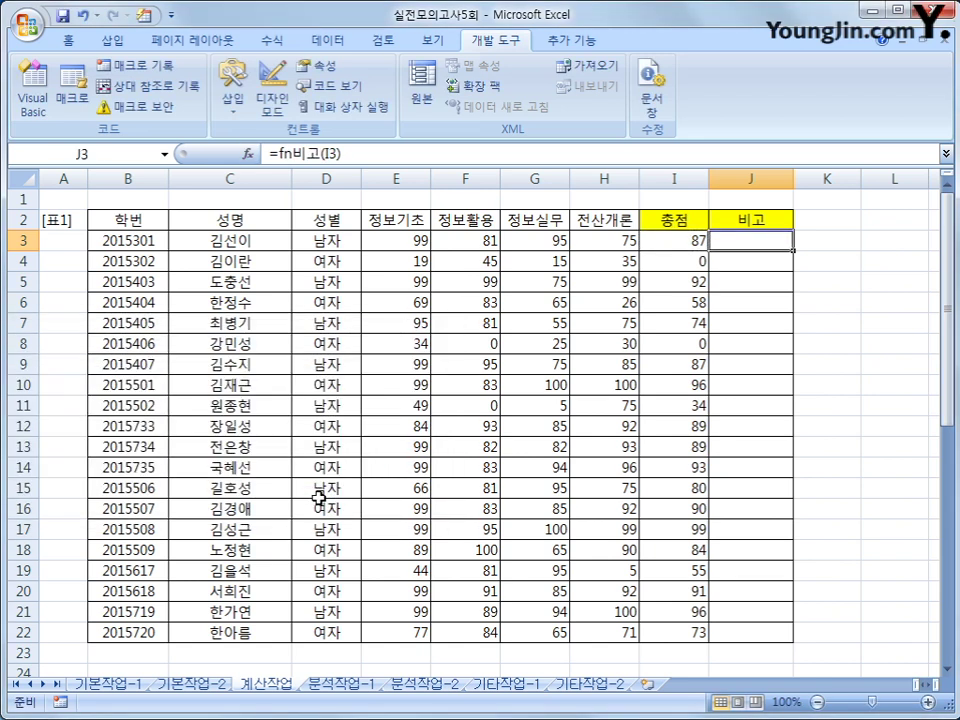
double_click(795, 252)
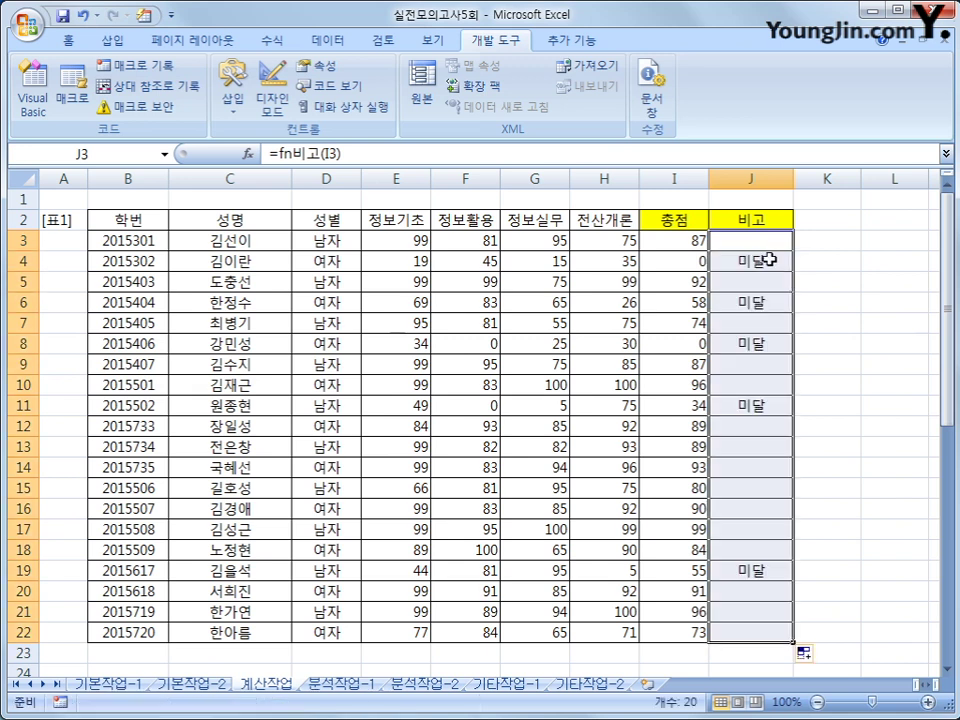
left_click(769, 259)
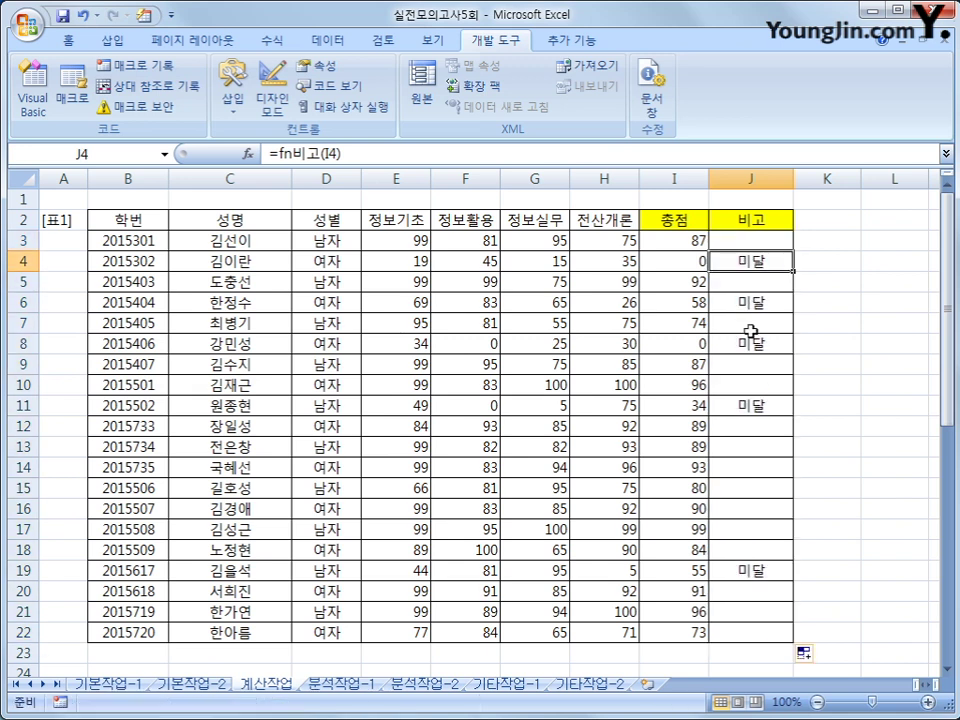
left_click(750, 343)
left_click(754, 406)
left_click(760, 569)
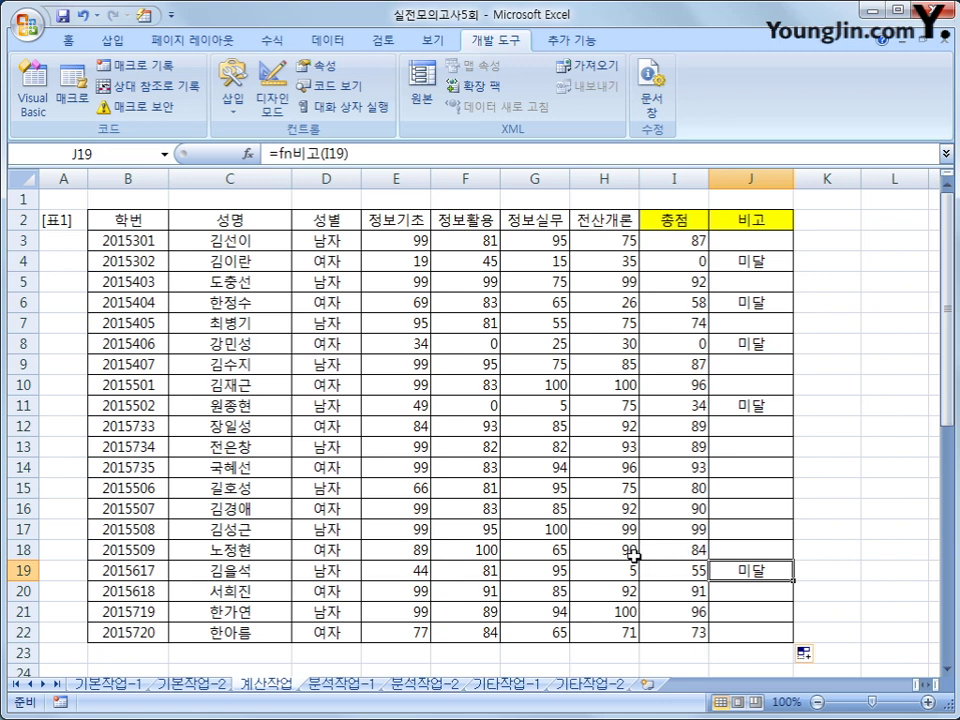
Step: Review the finished table on sheet 기본작업-1, and the advanced filter criteria, extracted results and conditionally formatted rows on 기본작업-2
left_click(144, 686)
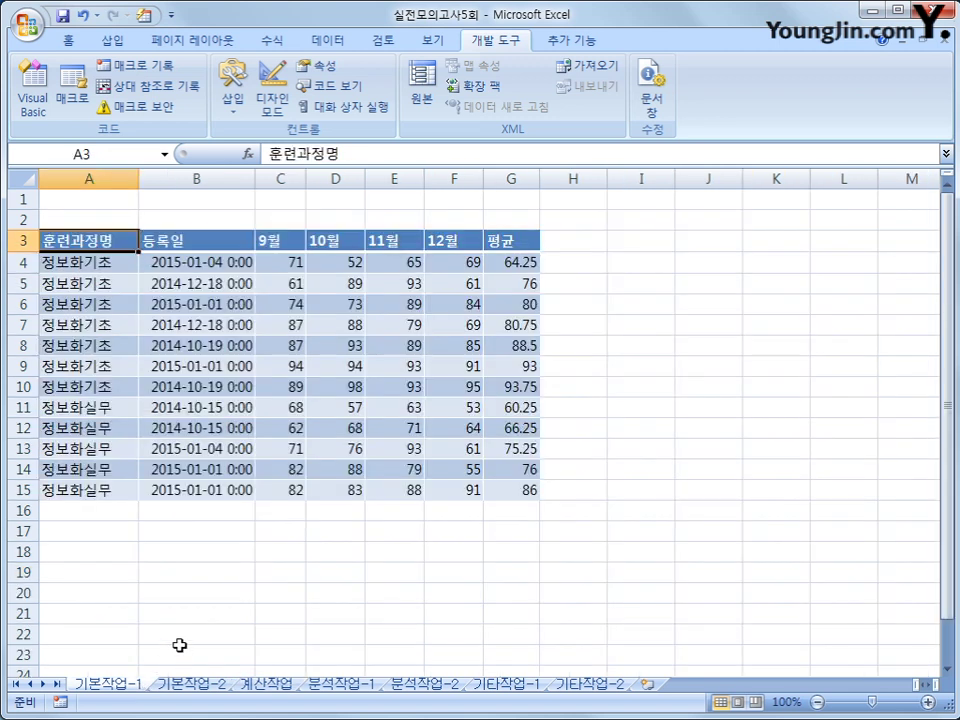
left_click(524, 488)
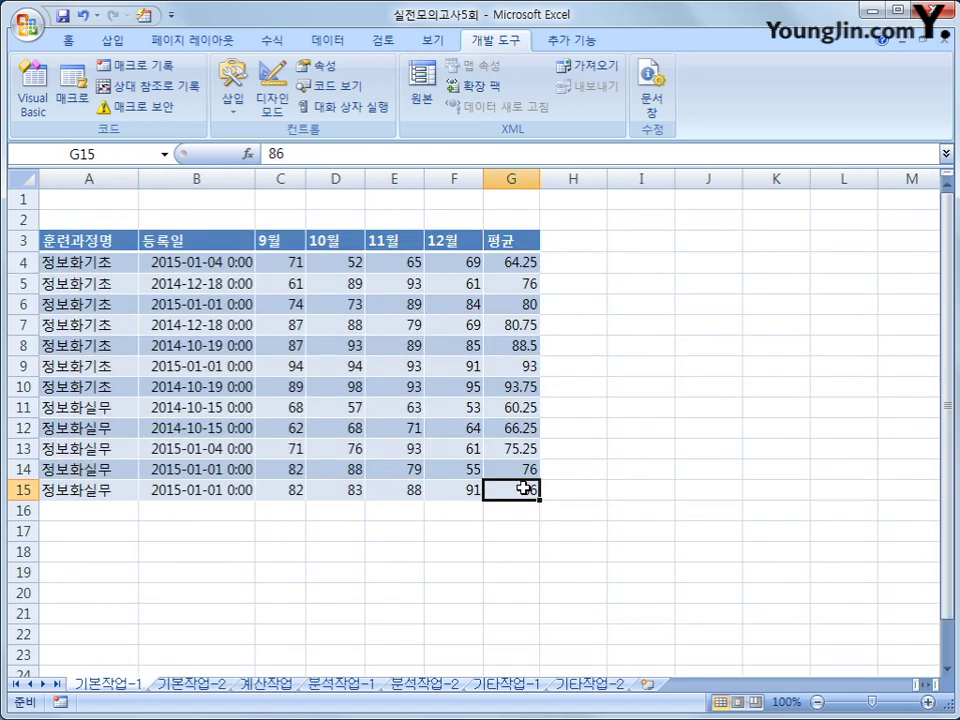
left_click(188, 684)
scroll(471, 596, "up", 2)
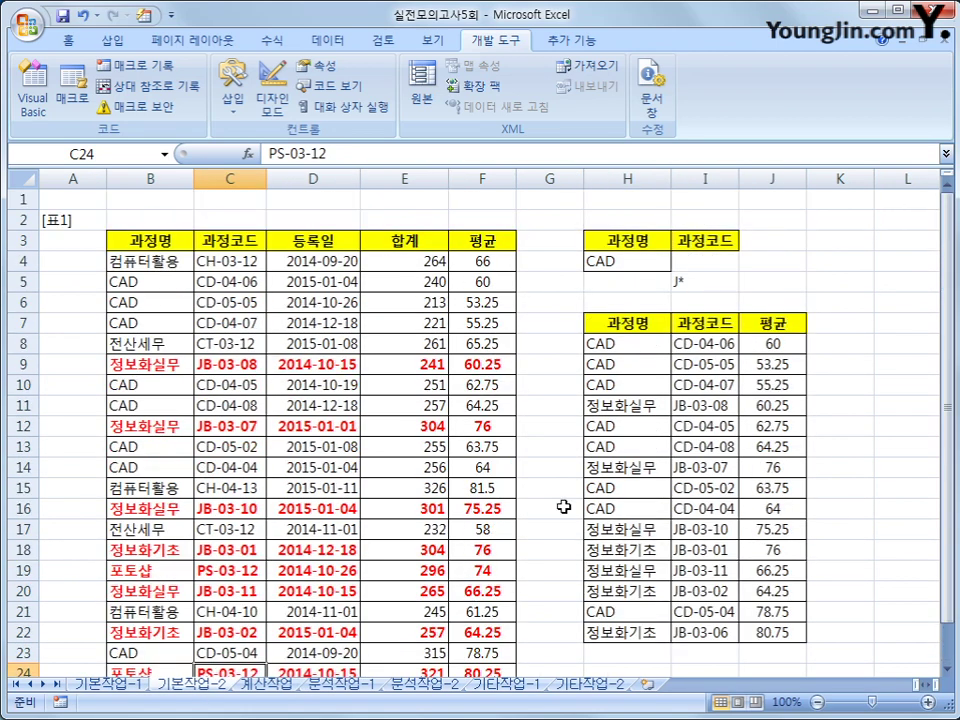
left_click_drag(634, 244, 695, 282)
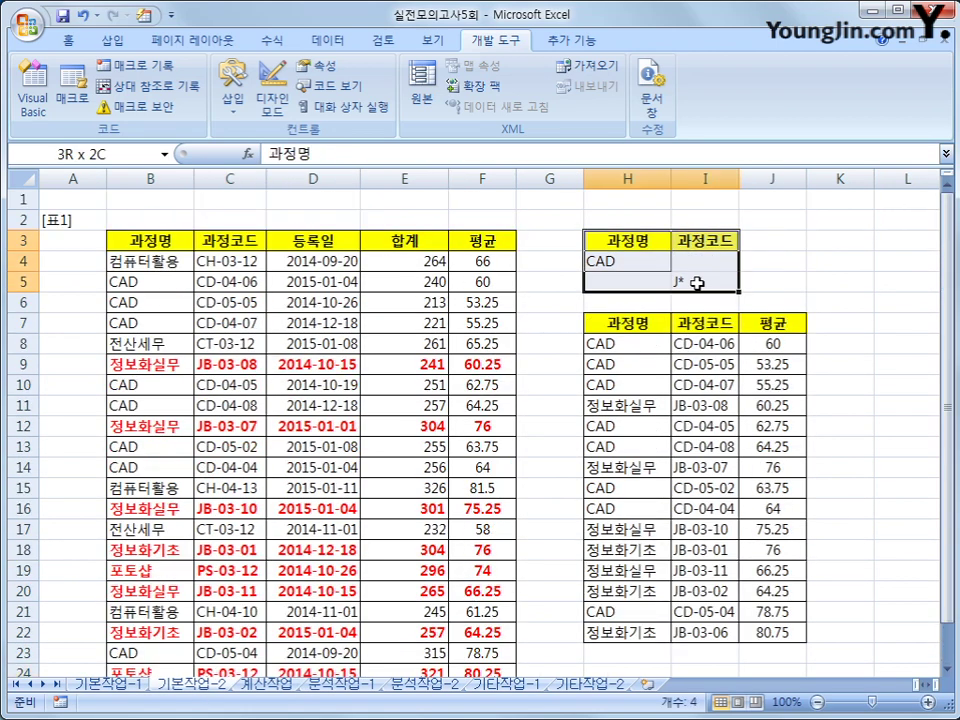
left_click_drag(655, 322, 759, 325)
left_click(790, 634)
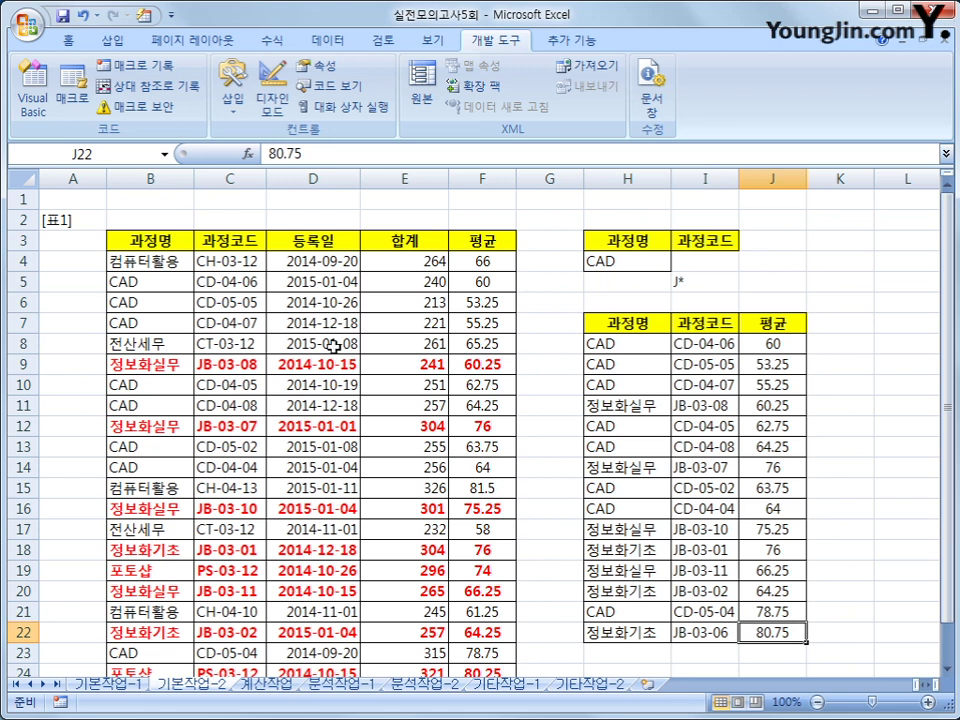
scroll(462, 545, "down", 2)
left_click(495, 572)
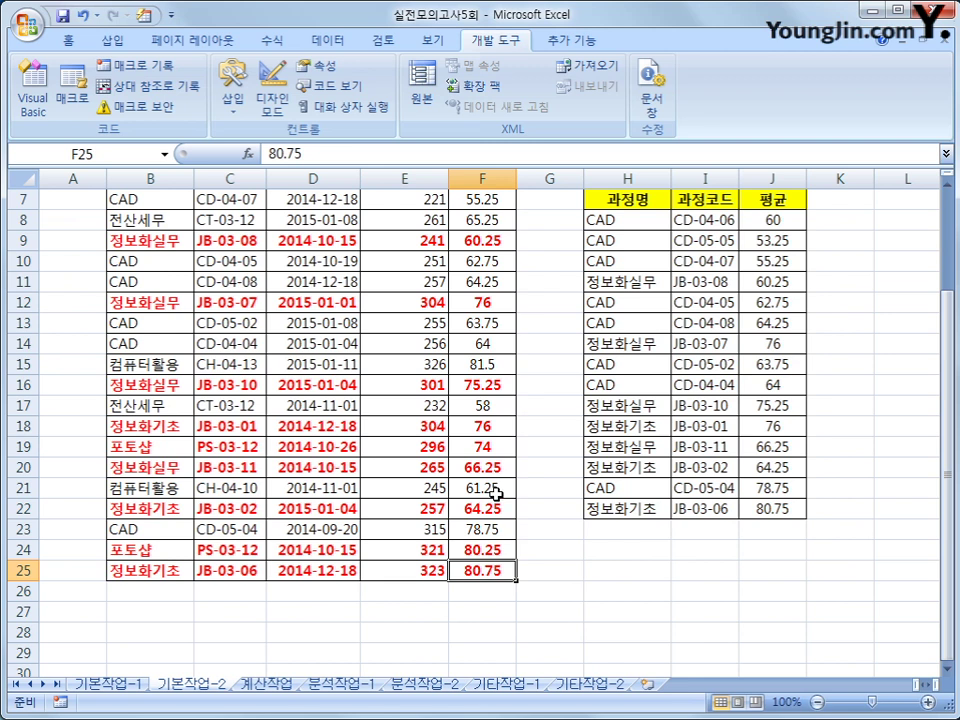
Step: Review the formulas on sheet 계산작업: 비고 in J3, the 표3 totals in D31 and E31, 표4 names in C40:C41, and 표5 lookups in C46:D46
left_click(265, 684)
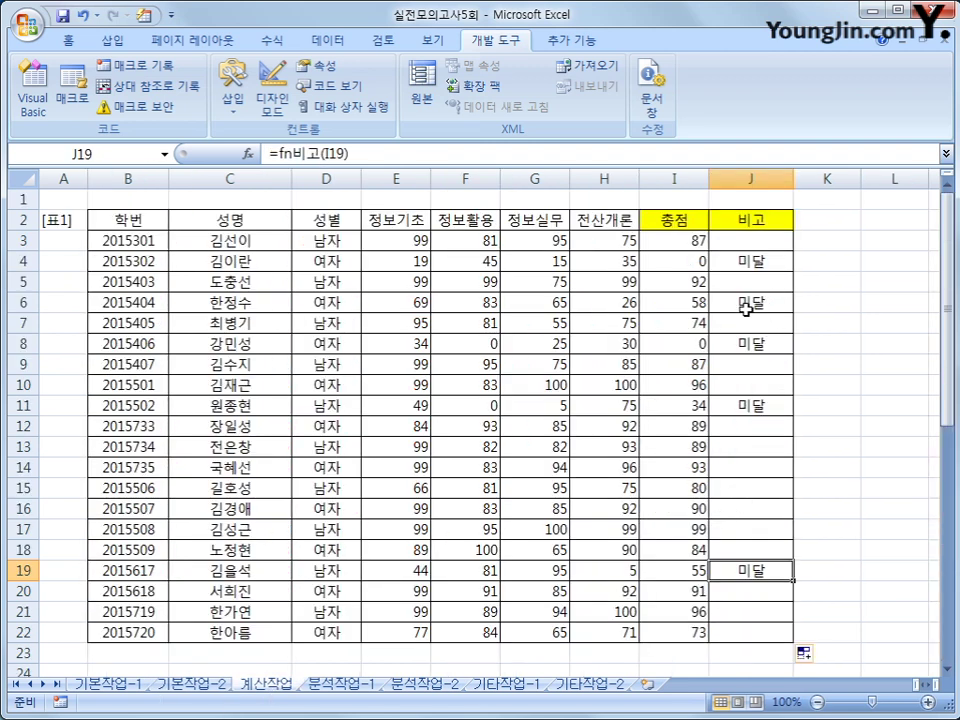
left_click(735, 242)
scroll(597, 445, "down", 7)
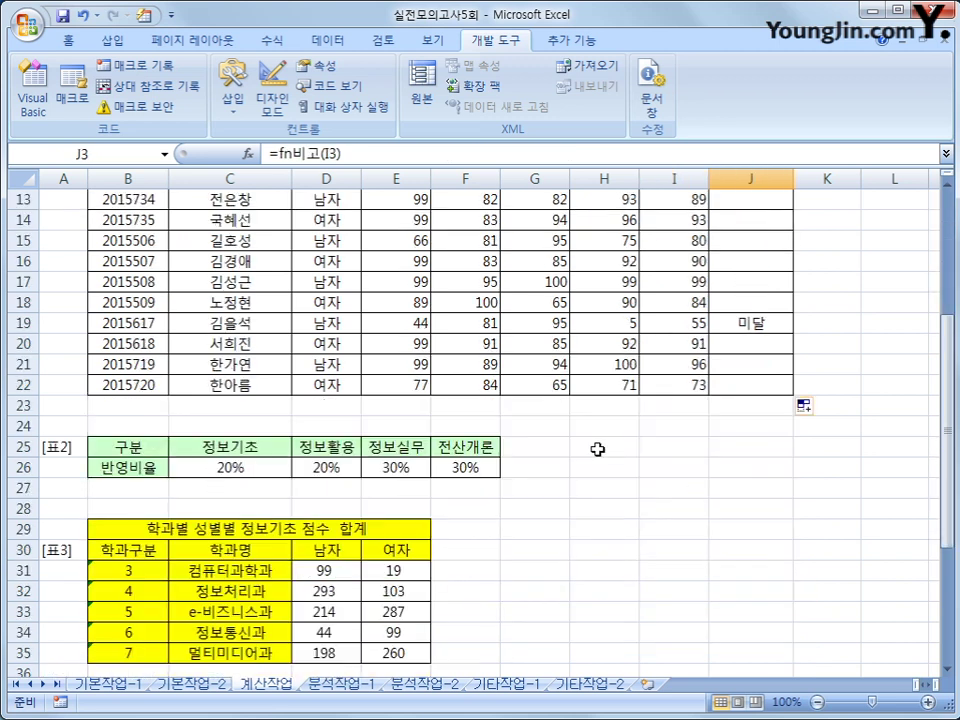
left_click(345, 327)
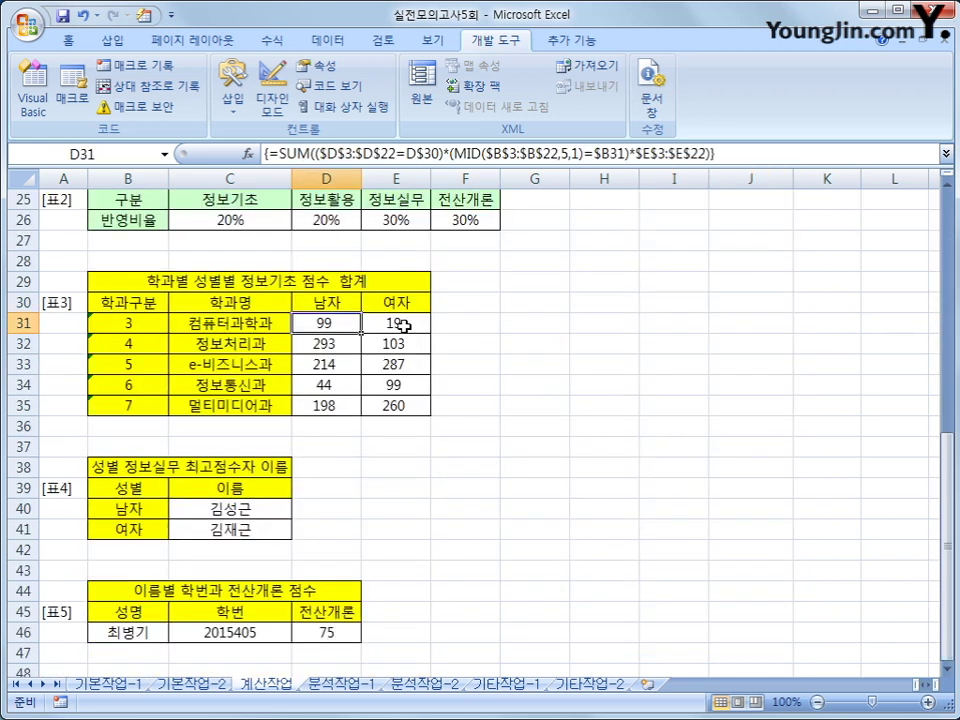
left_click(400, 324)
left_click(255, 513)
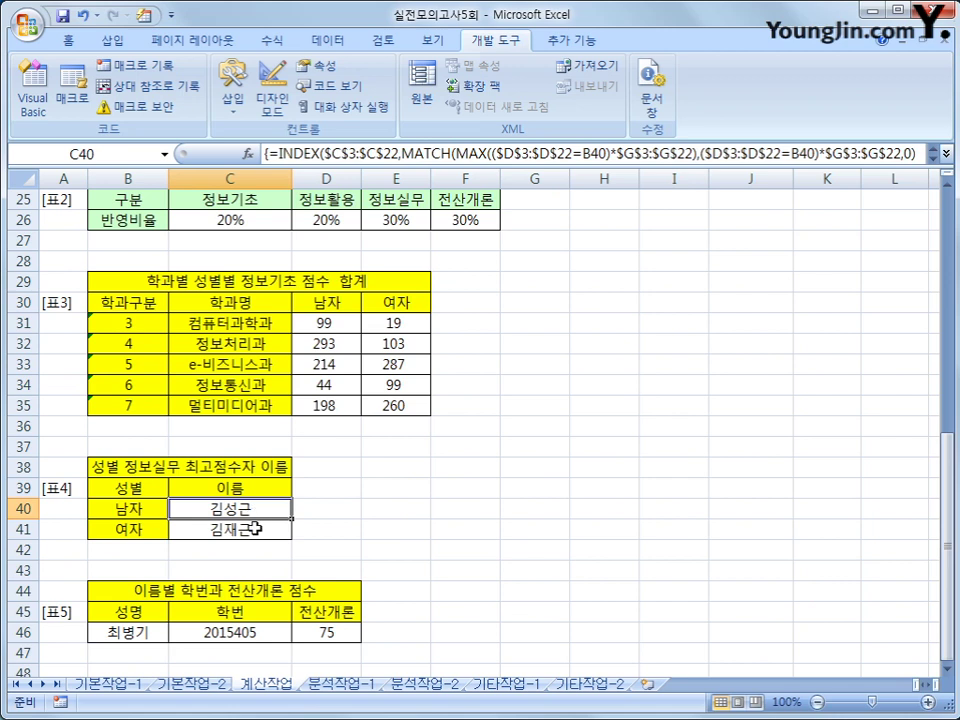
left_click(255, 533)
left_click(280, 633)
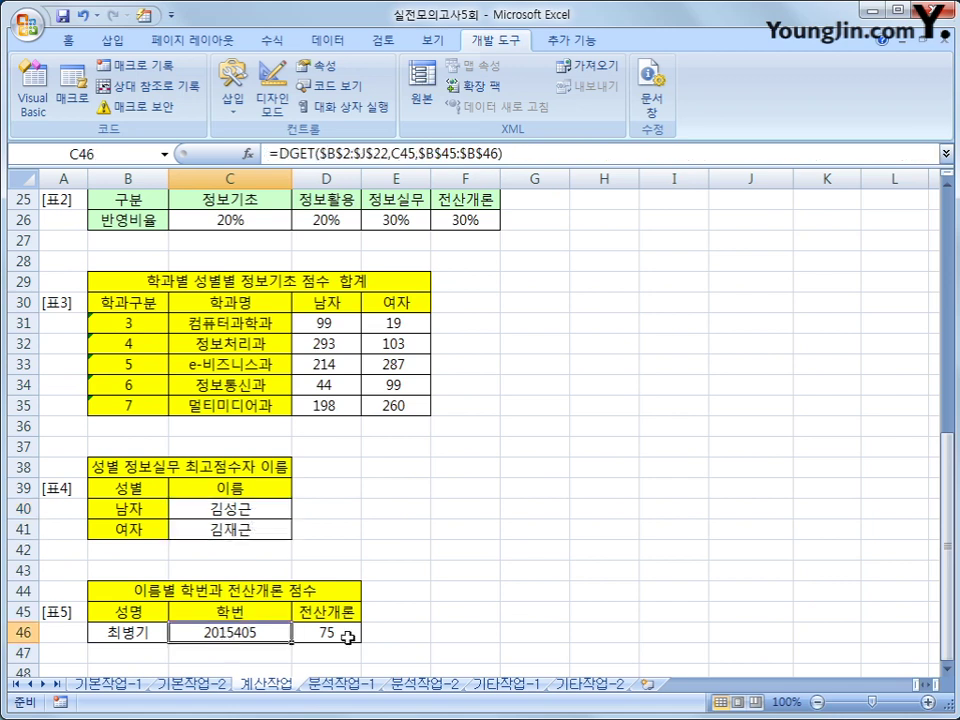
left_click(343, 633)
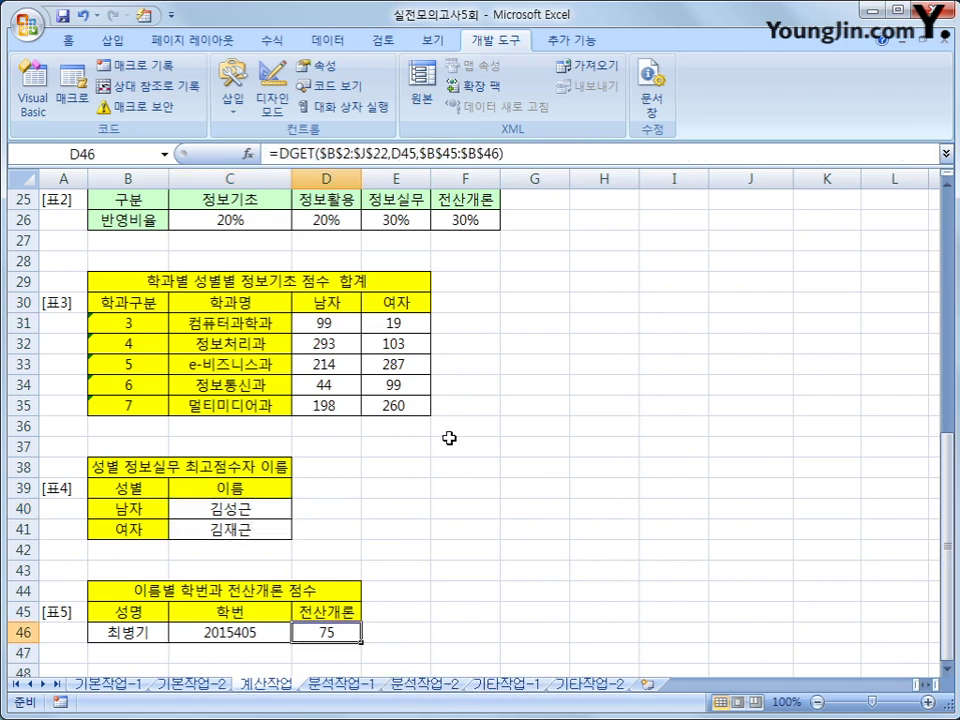